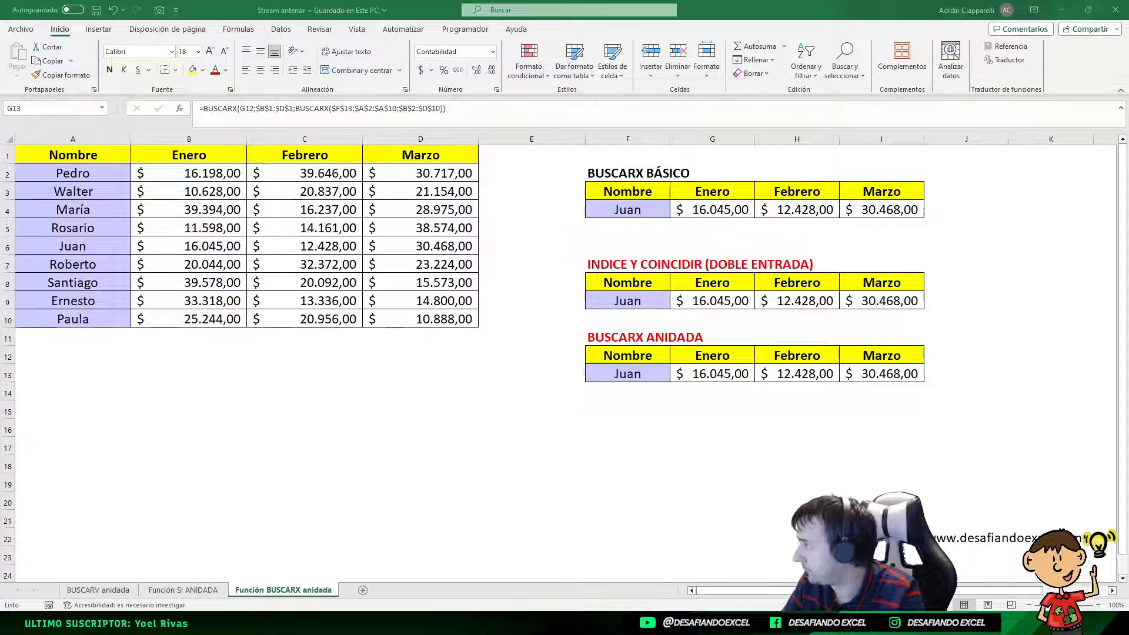
{"action": "left_click_drag", "start_coordinate": [0, 87], "coordinate": [692, 89]}
{"action": "left_click", "coordinate": [1040, 87]}
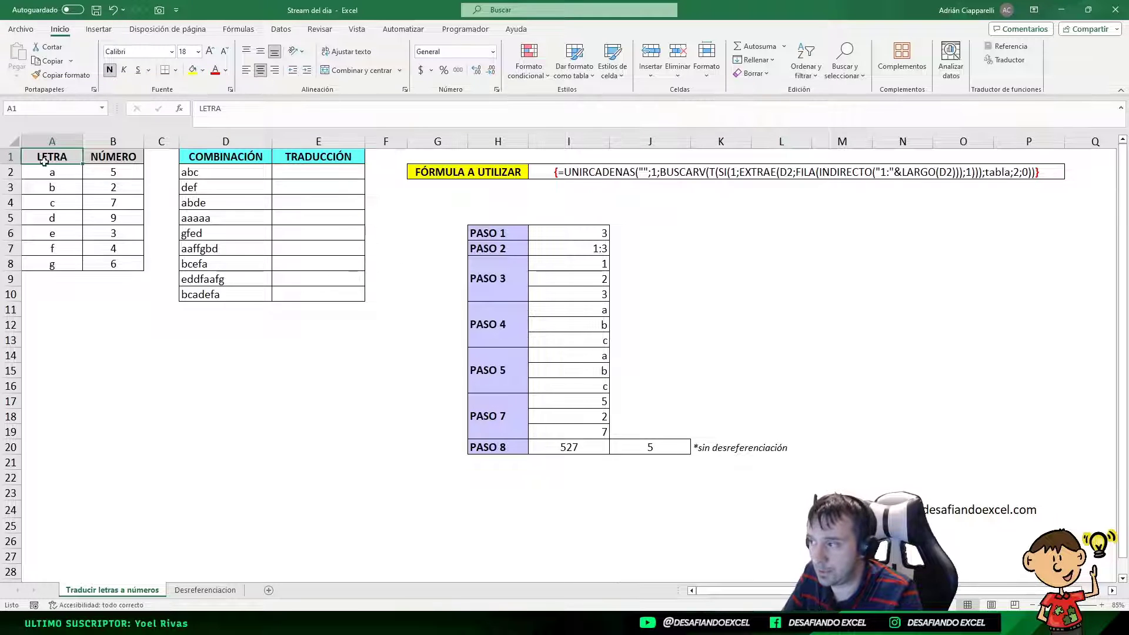
Select the letter-to-number data in A2:B8 and check the range of the defined name tabla in the name manager.
{"action": "left_click_drag", "start_coordinate": [57, 153], "coordinate": [96, 268]}
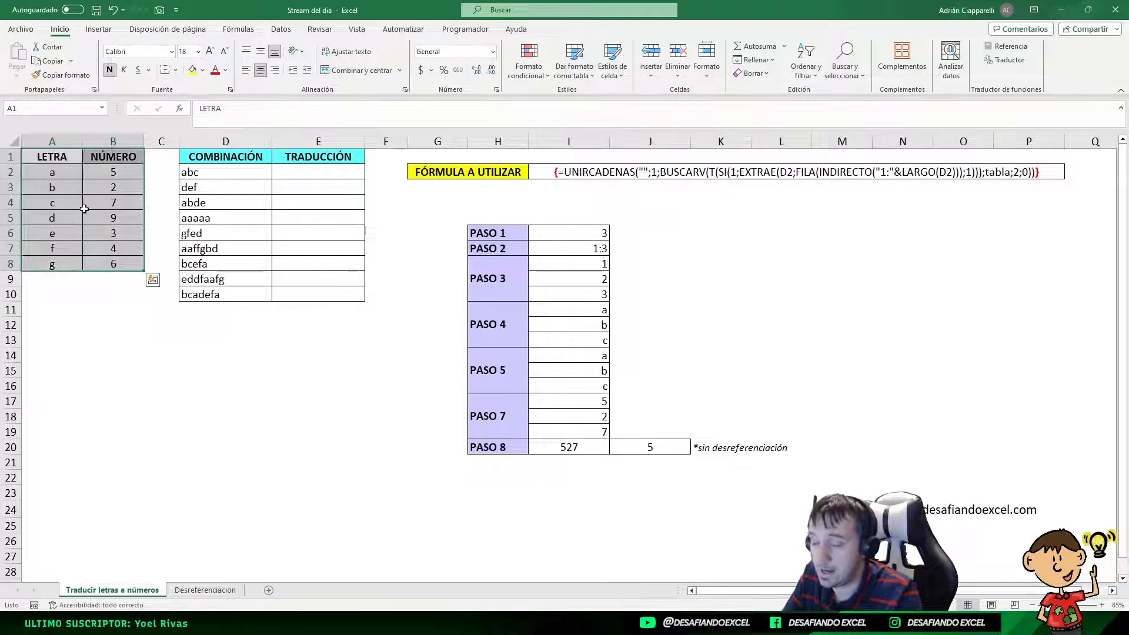
{"action": "left_click_drag", "start_coordinate": [55, 172], "coordinate": [102, 262]}
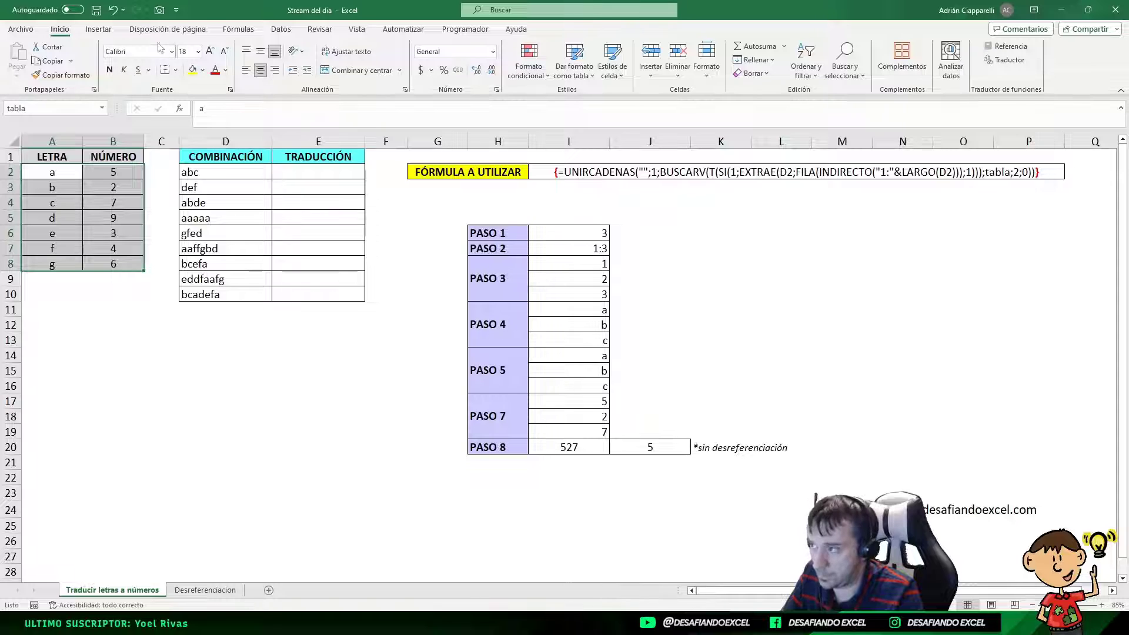
{"action": "left_click", "coordinate": [238, 30]}
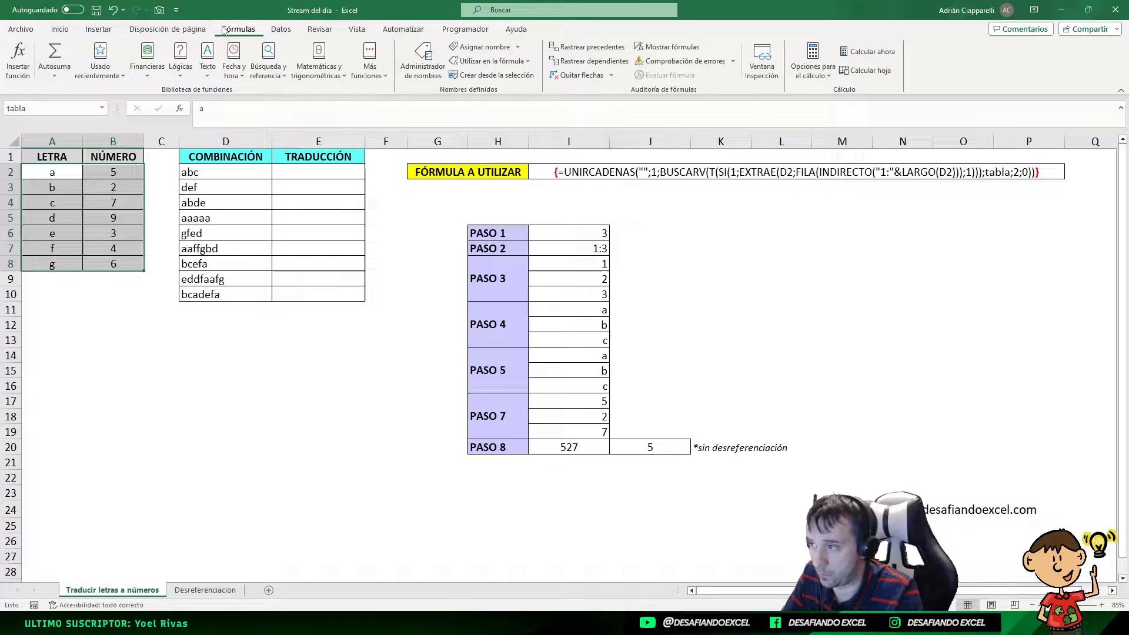
{"action": "left_click", "coordinate": [423, 59]}
{"action": "left_click", "coordinate": [407, 215]}
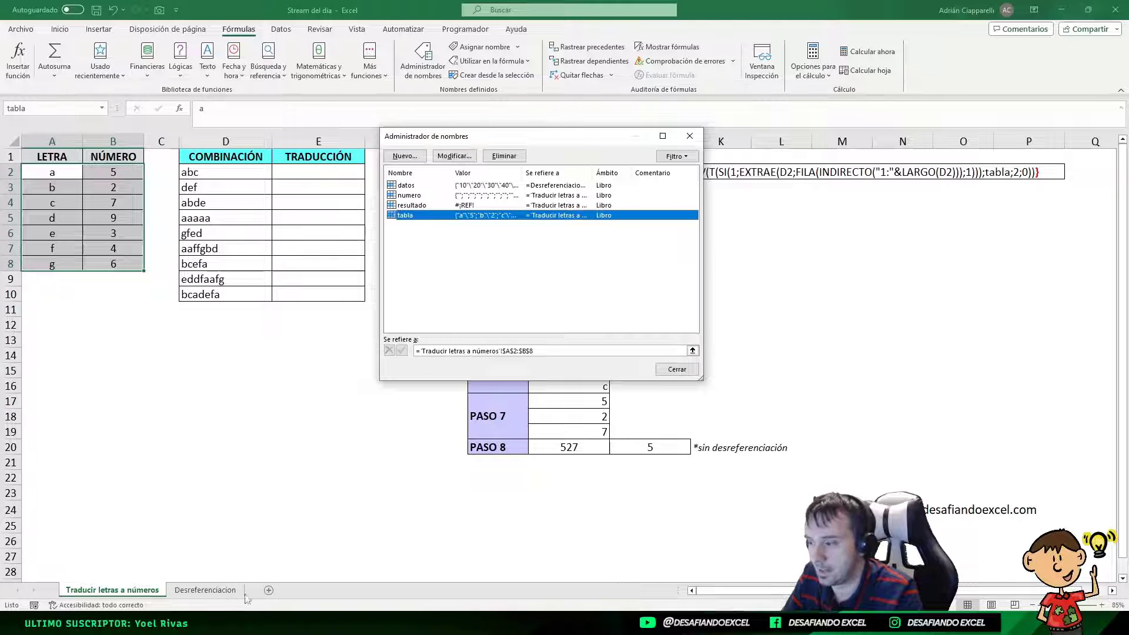
{"action": "left_click", "coordinate": [677, 370]}
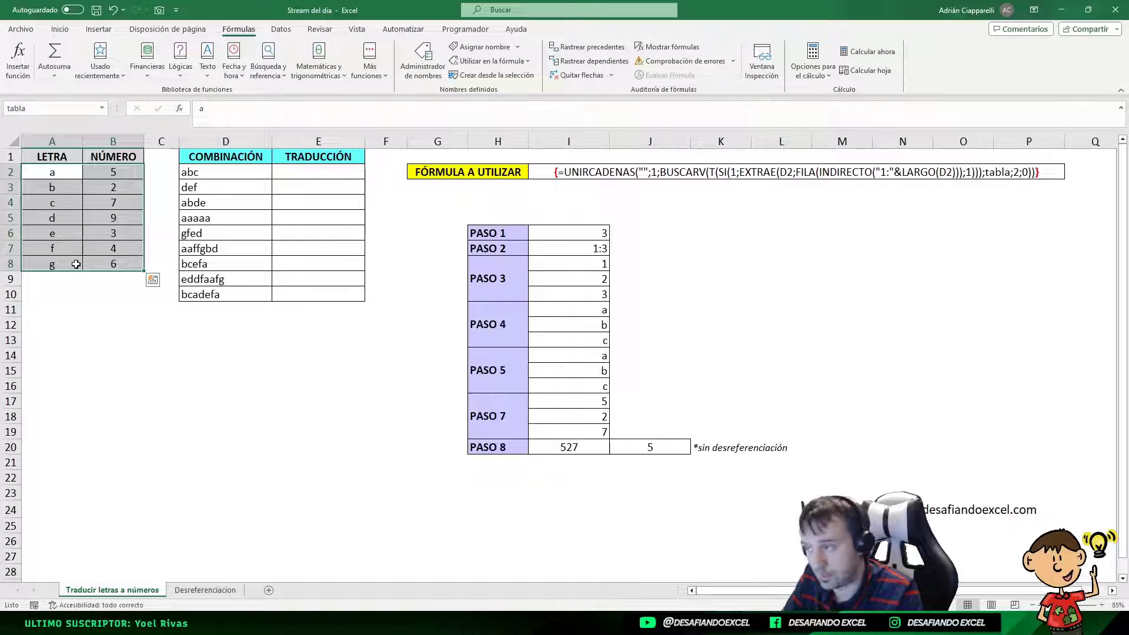
{"action": "left_click", "coordinate": [61, 29]}
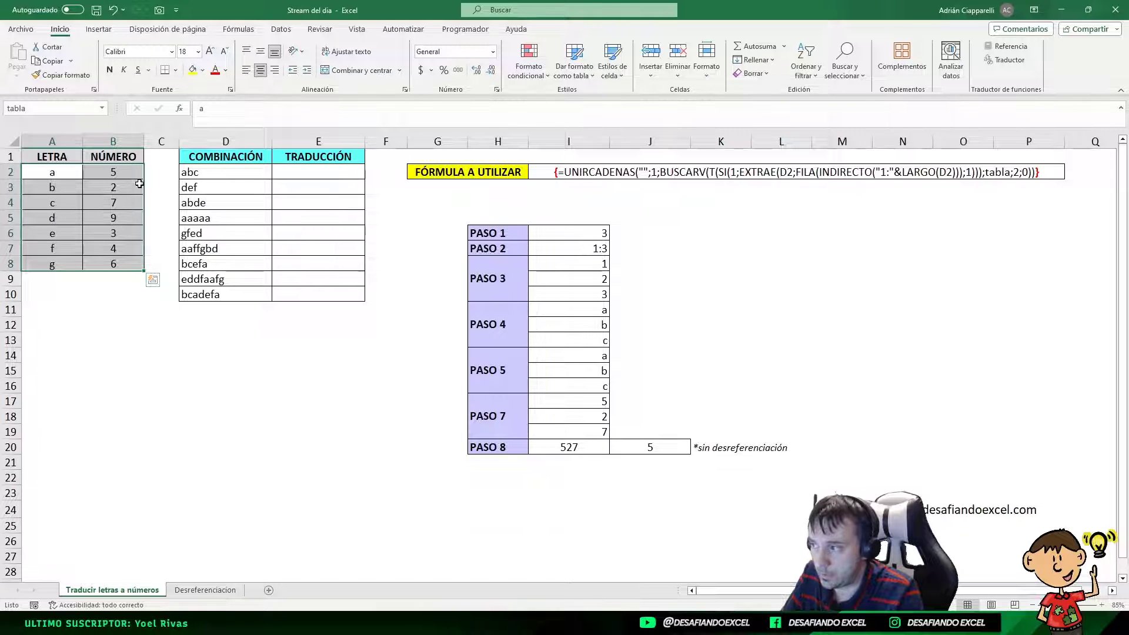
Review the combinations in D2:D10 against the letters in A2:A8 and the first translation cell, E2.
{"action": "left_click", "coordinate": [225, 161]}
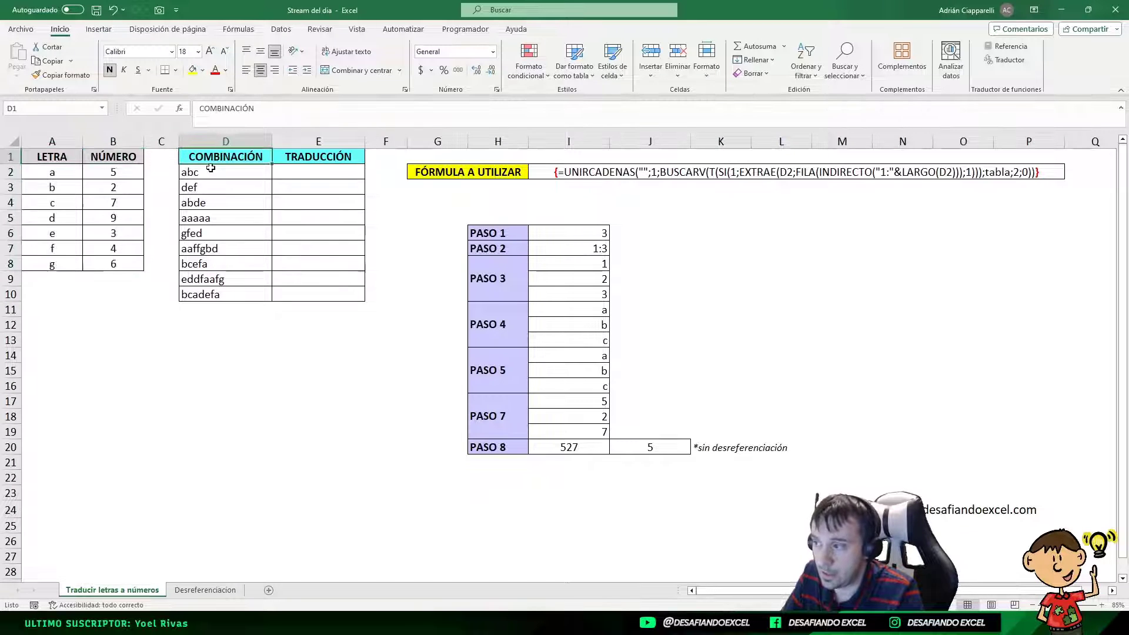
{"action": "left_click_drag", "start_coordinate": [214, 172], "coordinate": [217, 294]}
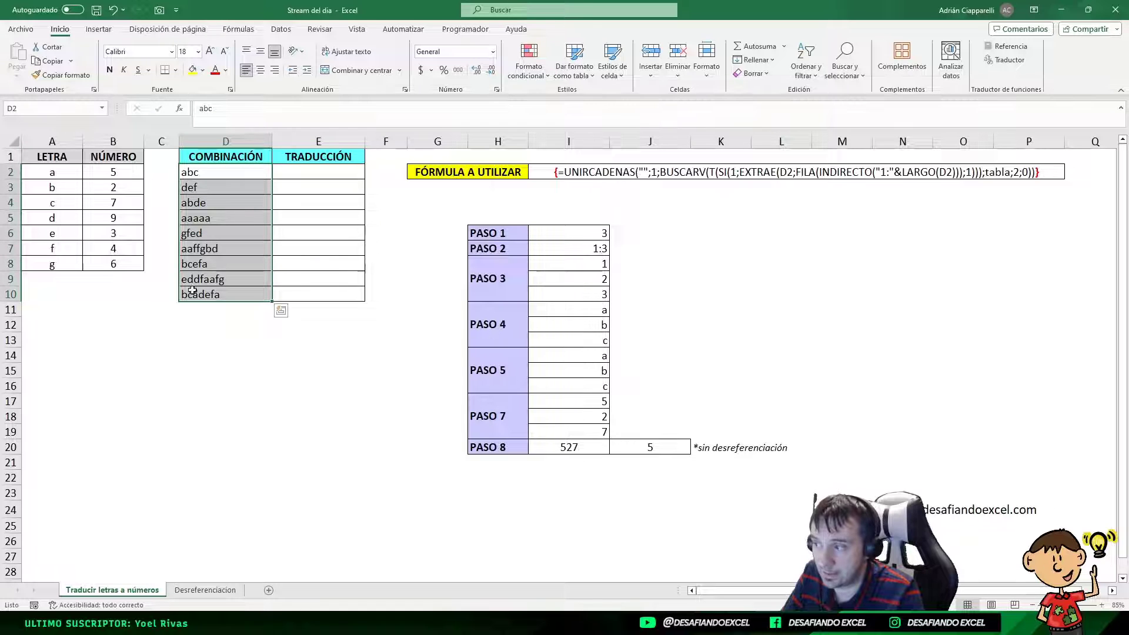
{"action": "left_click_drag", "start_coordinate": [59, 173], "coordinate": [53, 263]}
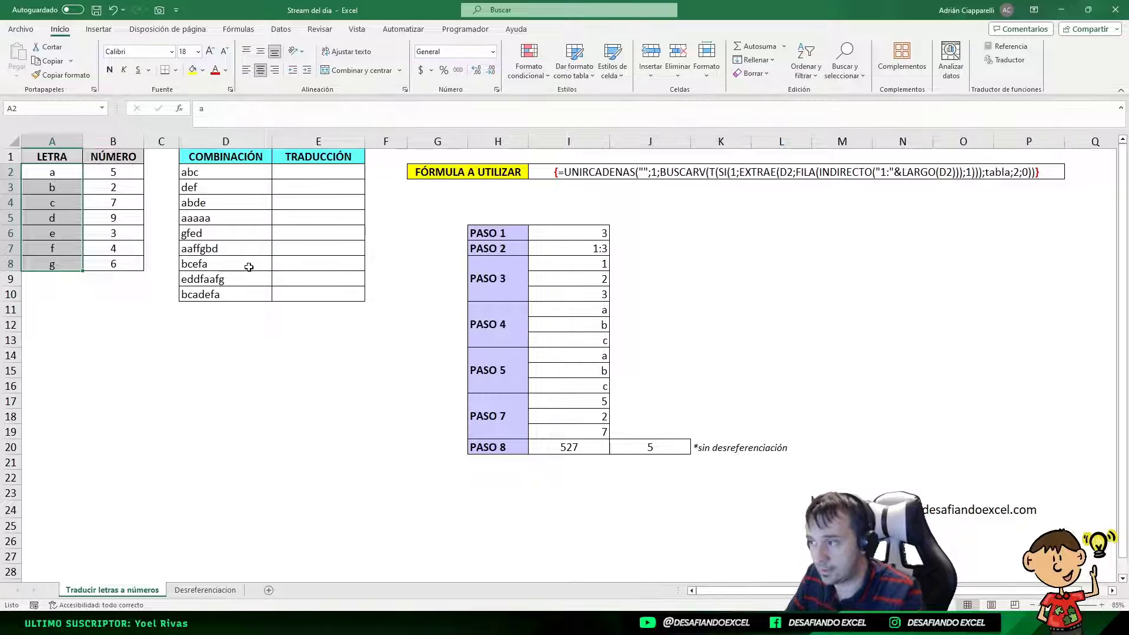
{"action": "left_click", "coordinate": [205, 218]}
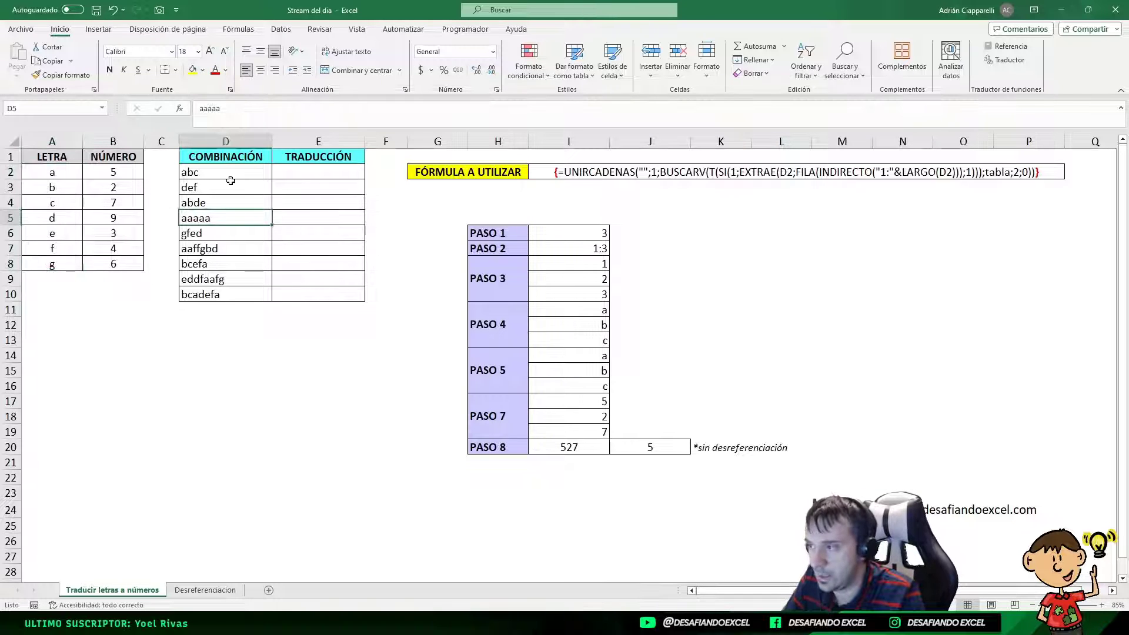
{"action": "left_click", "coordinate": [221, 174]}
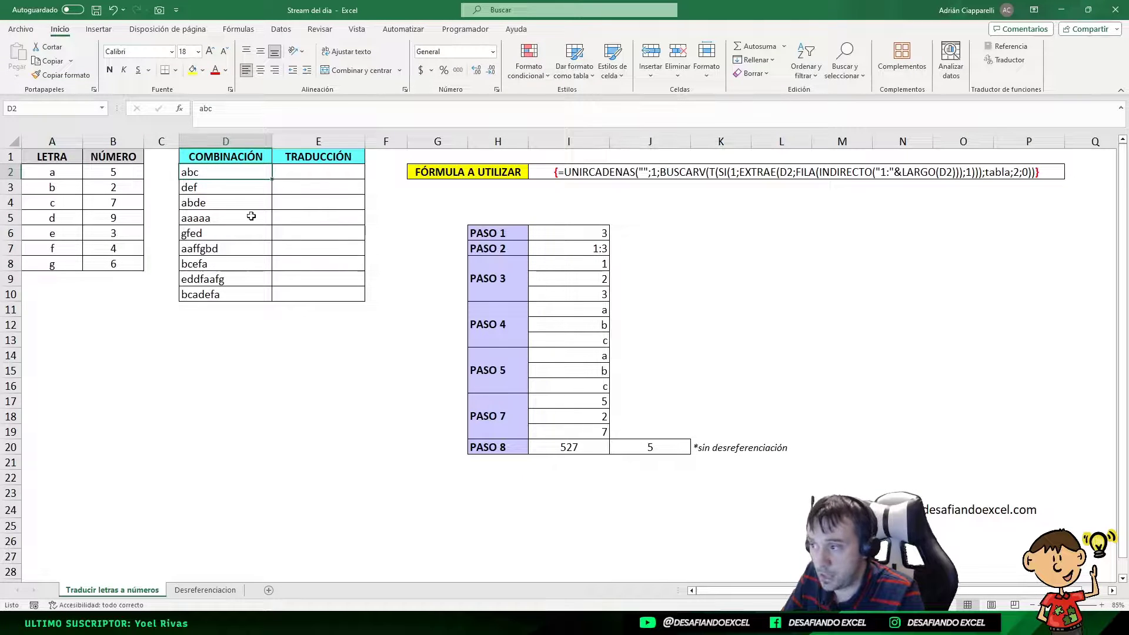
{"action": "left_click", "coordinate": [316, 170]}
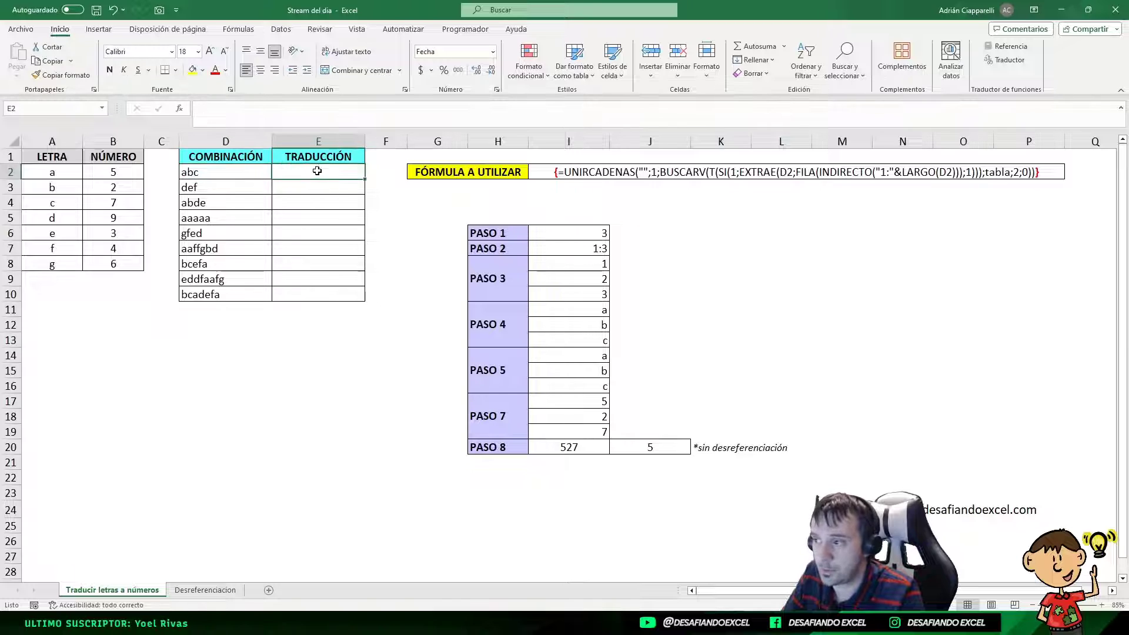
Trace how each letter of the combination abc in D2 maps to its number in the LETRA and NÚMERO table.
{"action": "left_click", "coordinate": [238, 172]}
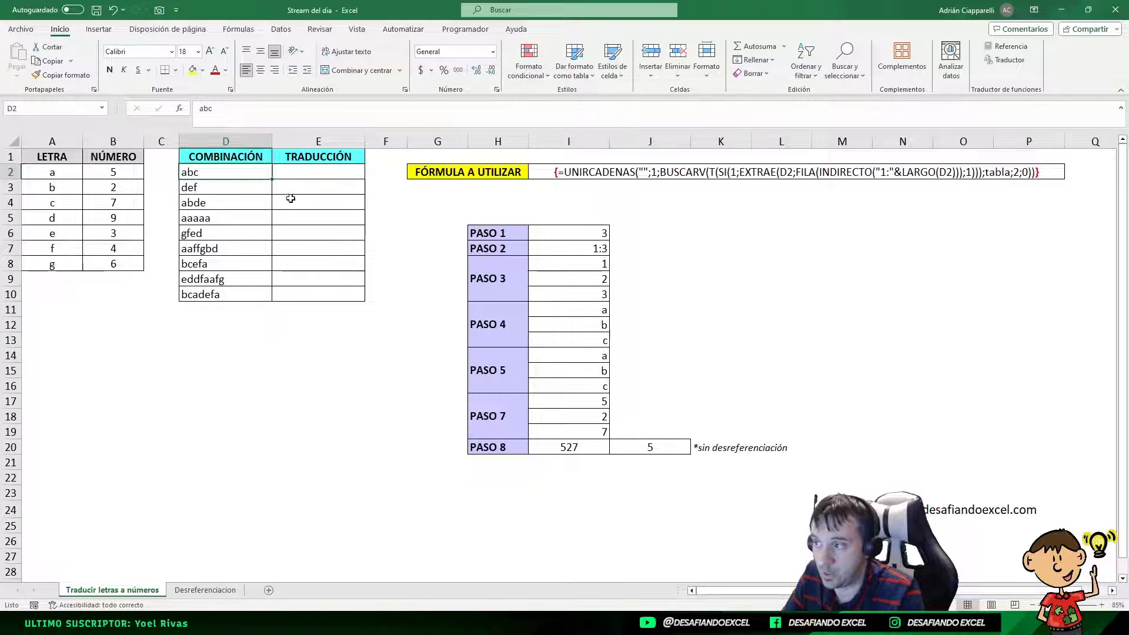
{"action": "left_click", "coordinate": [54, 175]}
{"action": "left_click", "coordinate": [110, 176]}
{"action": "left_click", "coordinate": [62, 188]}
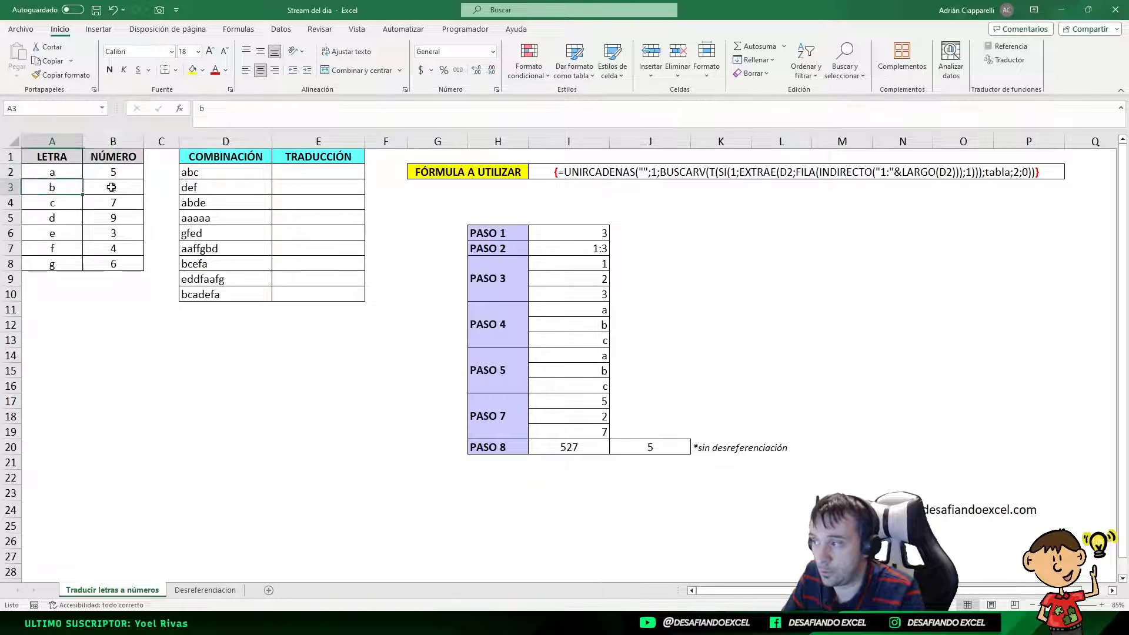
{"action": "left_click", "coordinate": [110, 187]}
{"action": "left_click", "coordinate": [66, 203]}
{"action": "left_click", "coordinate": [120, 205]}
{"action": "left_click", "coordinate": [286, 173]}
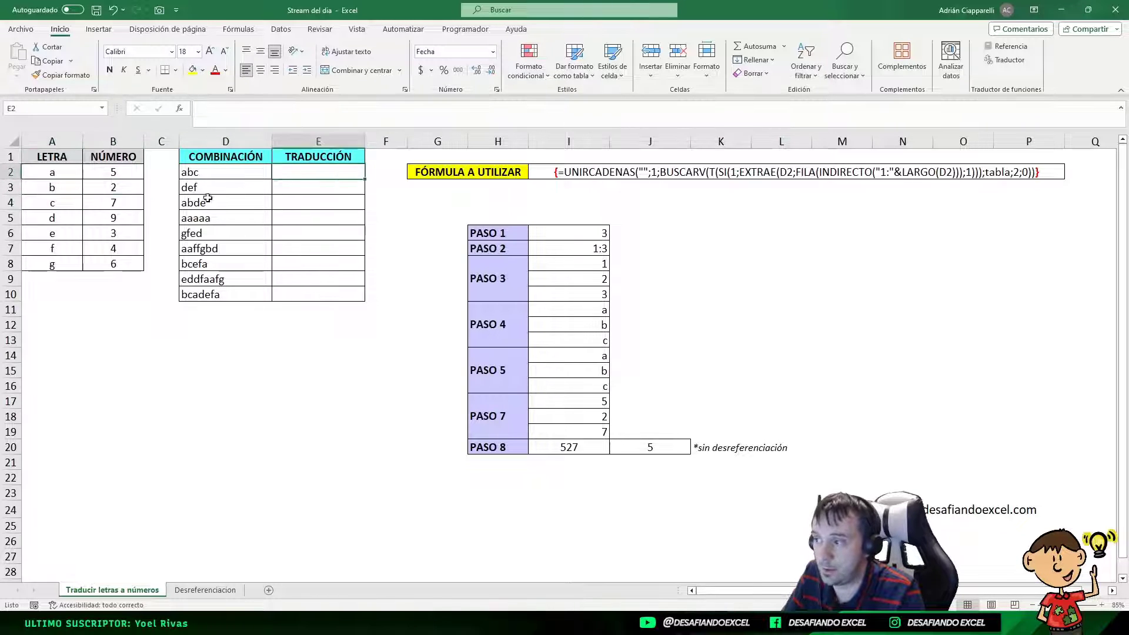
{"action": "left_click", "coordinate": [119, 178]}
{"action": "left_click", "coordinate": [115, 189]}
{"action": "left_click", "coordinate": [113, 200]}
{"action": "left_click", "coordinate": [112, 188]}
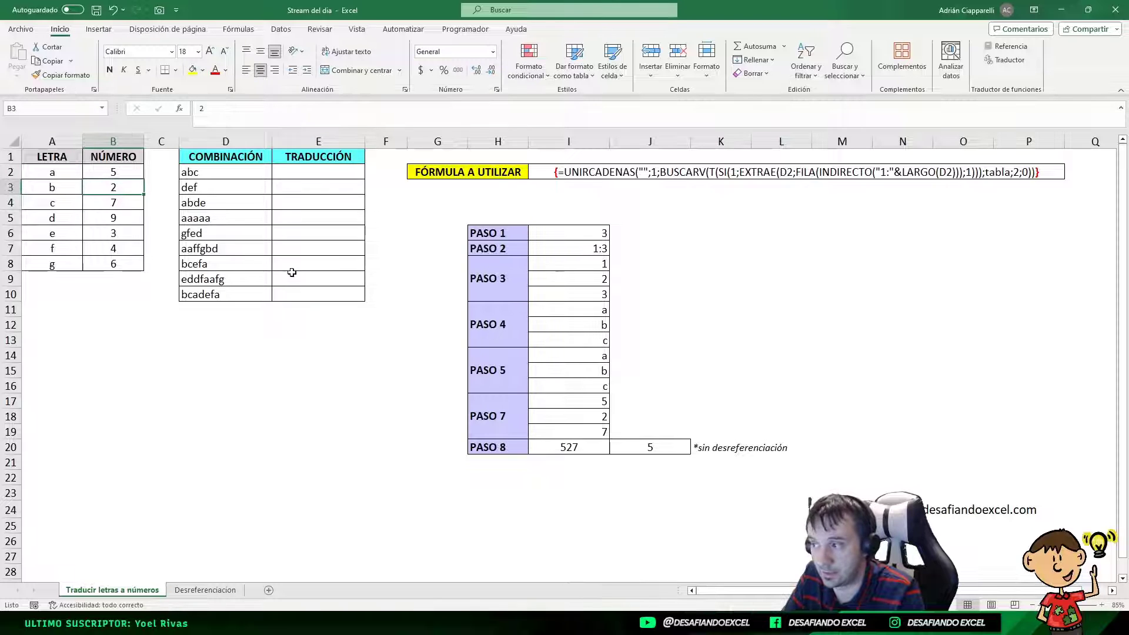
Examine the aaaaa combination with its translation cell, and compare the combinations in D2:D10 with the lookup table in A1:B8.
{"action": "left_click", "coordinate": [203, 218]}
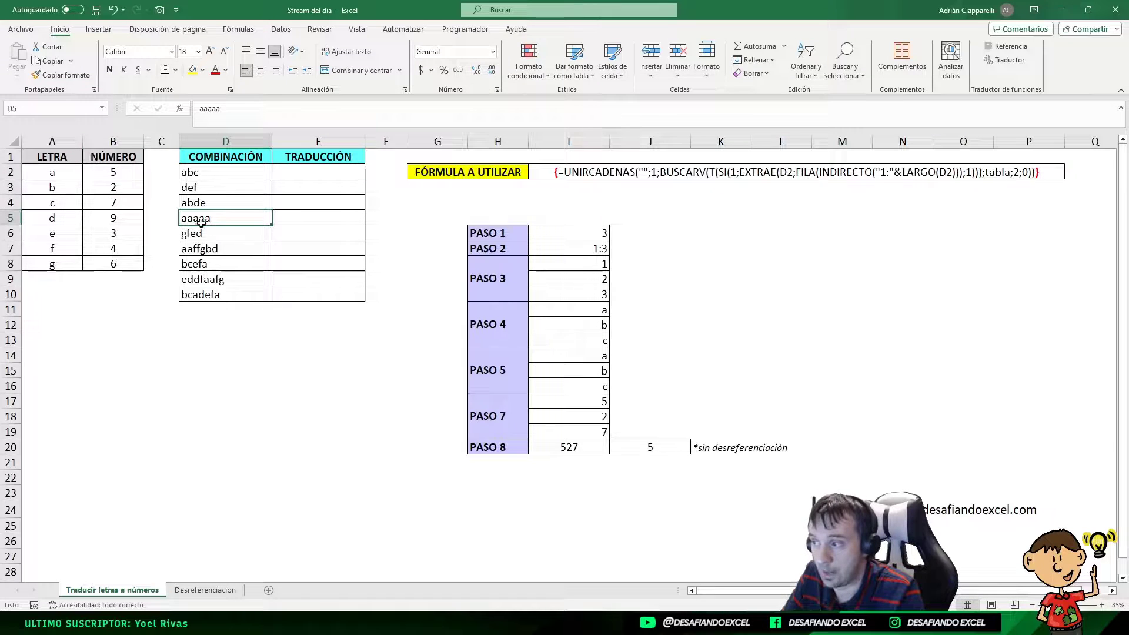
{"action": "left_click", "coordinate": [294, 218]}
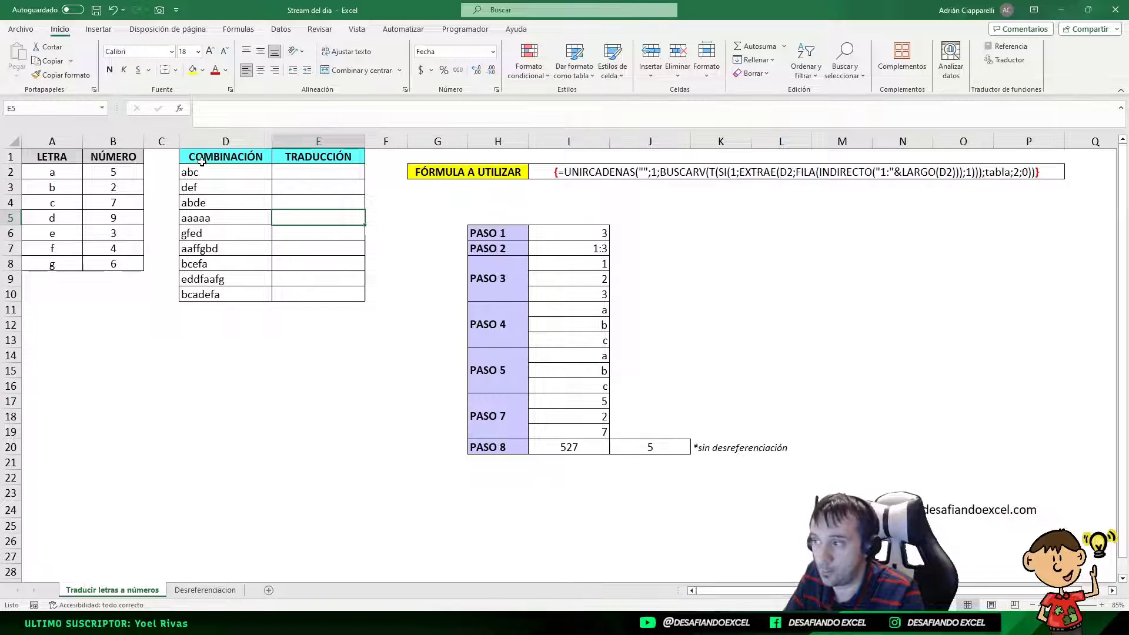
{"action": "left_click_drag", "start_coordinate": [200, 171], "coordinate": [219, 294]}
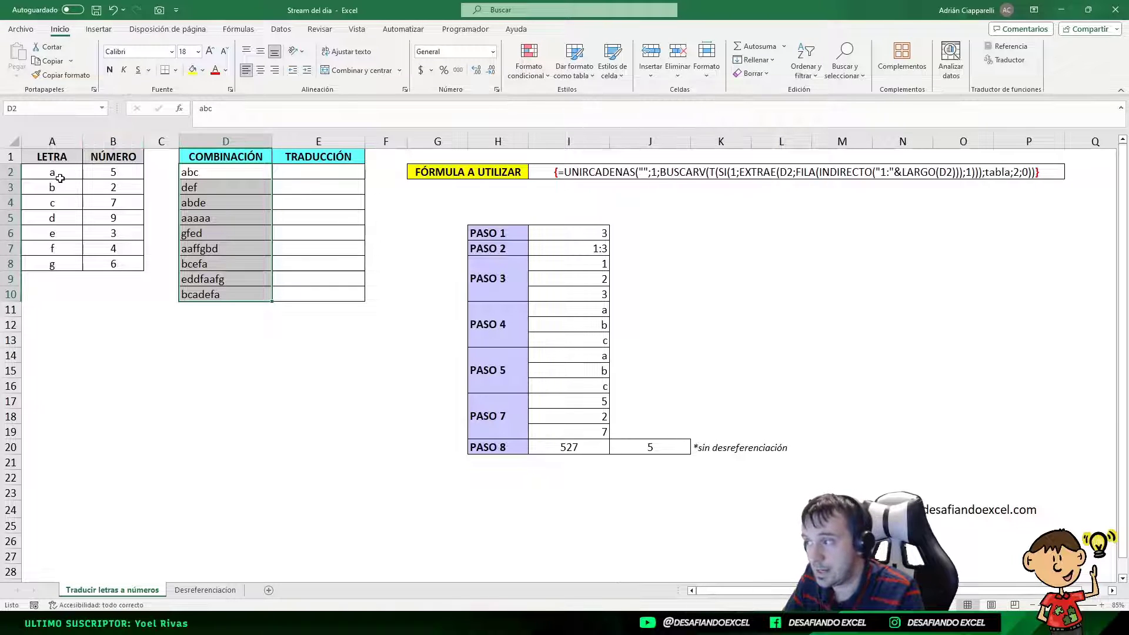
{"action": "left_click_drag", "start_coordinate": [52, 158], "coordinate": [115, 265]}
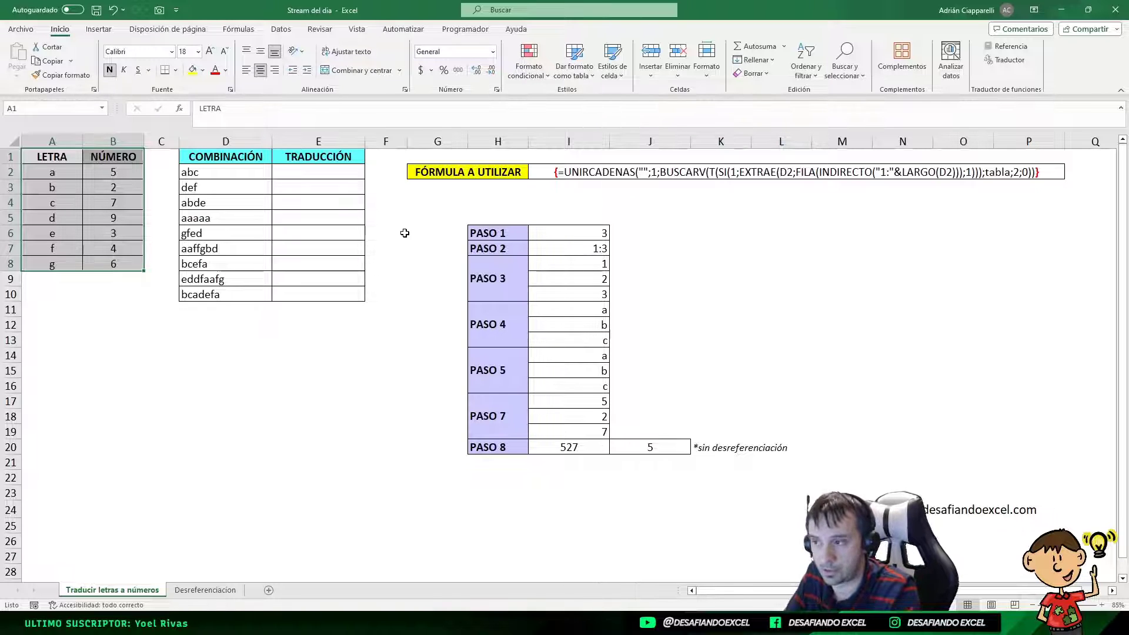
Examine the full array formula in I2 beside the FÓRMULA A UTILIZAR label.
{"action": "left_click", "coordinate": [579, 171]}
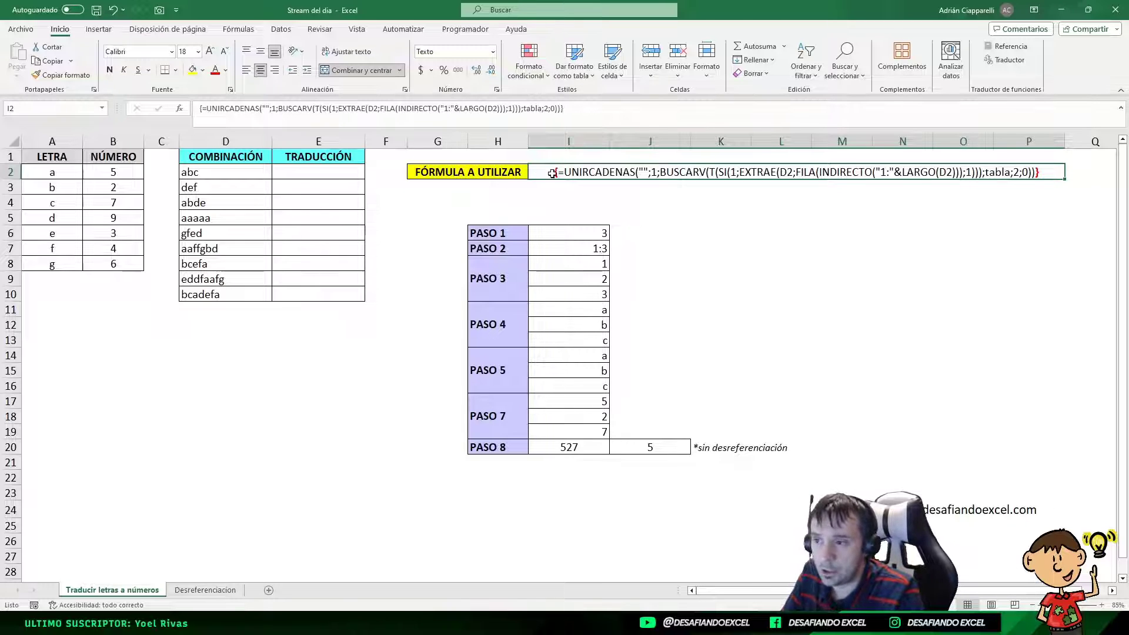
{"action": "left_click", "coordinate": [462, 171]}
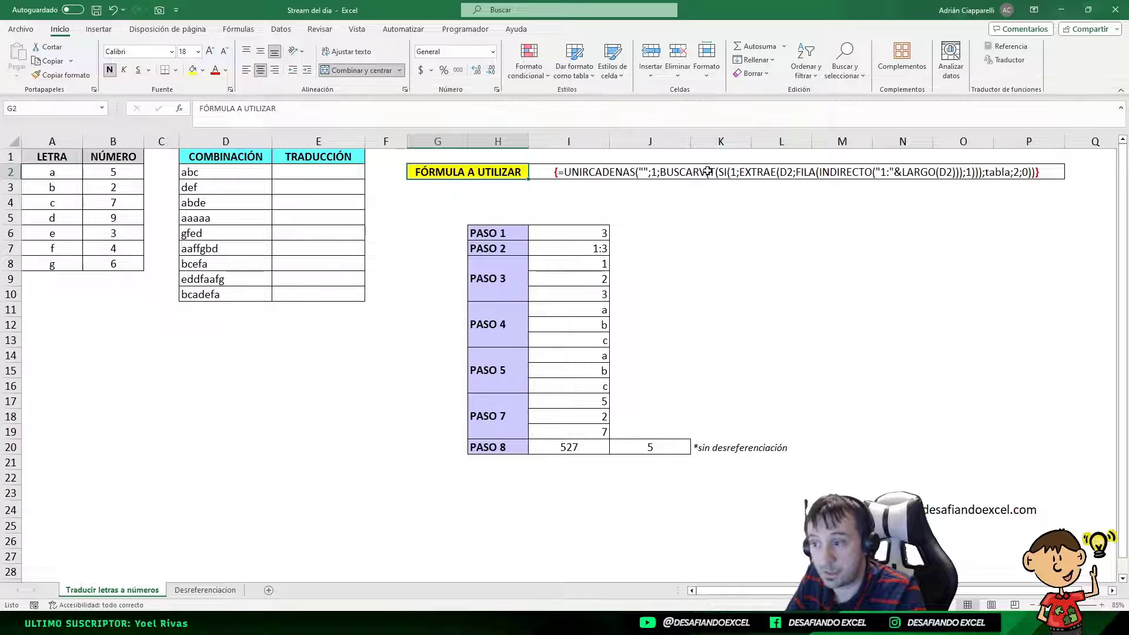
{"action": "left_click", "coordinate": [664, 175]}
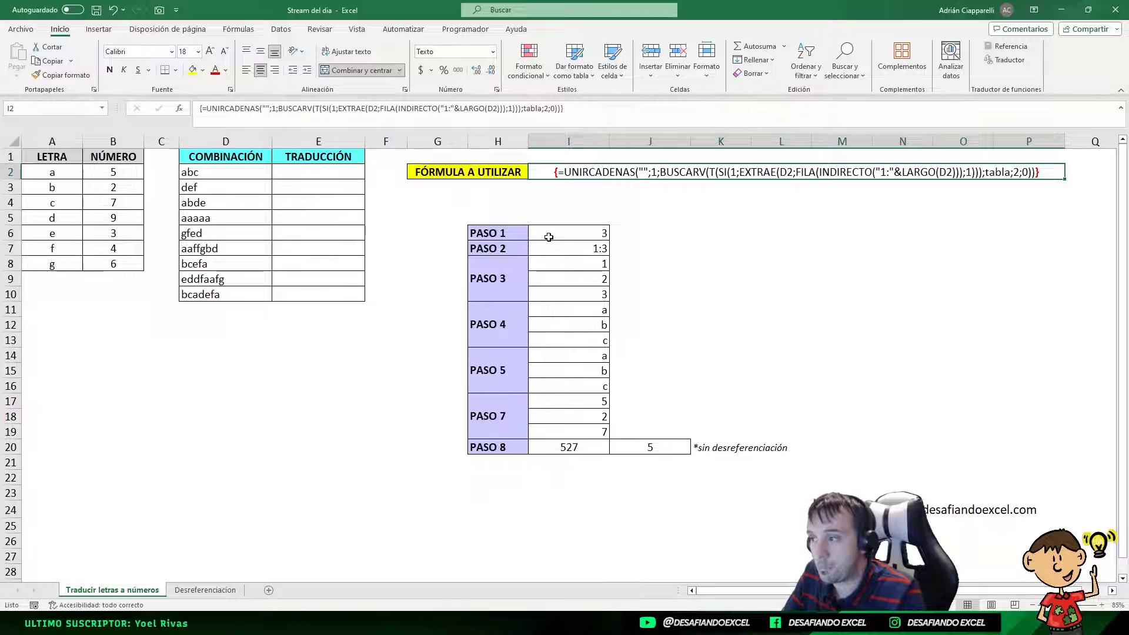
Inspect the PASO 1 LARGO formula in I6 and its reference to the abc combination in D2.
{"action": "left_click", "coordinate": [578, 231]}
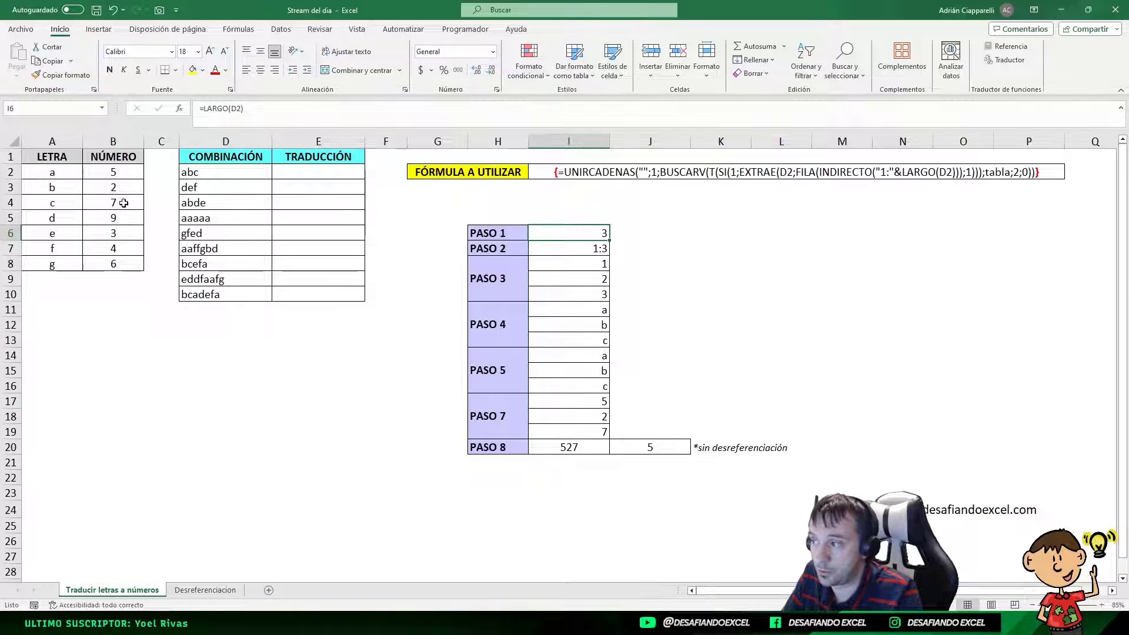
{"action": "left_click", "coordinate": [303, 173]}
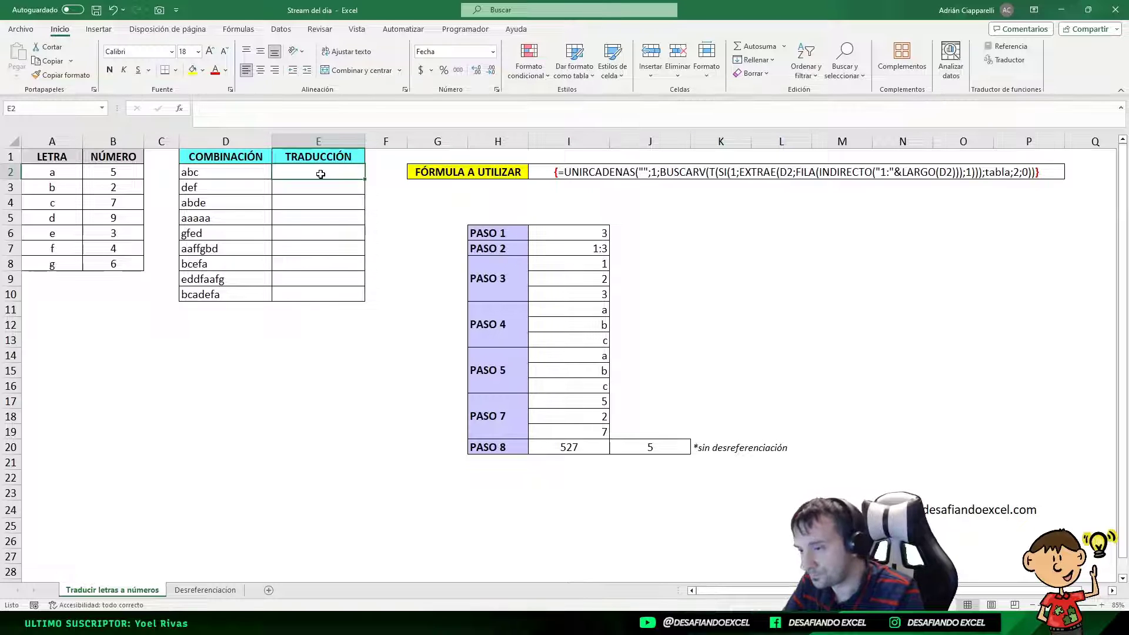
{"action": "left_click", "coordinate": [243, 172]}
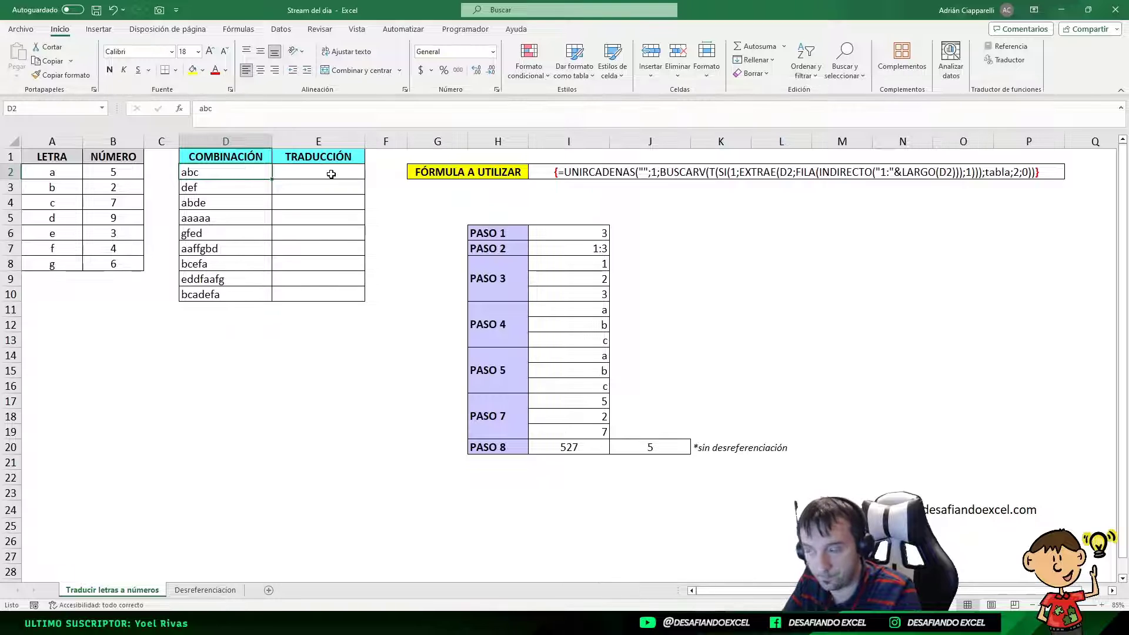
{"action": "left_click", "coordinate": [547, 233]}
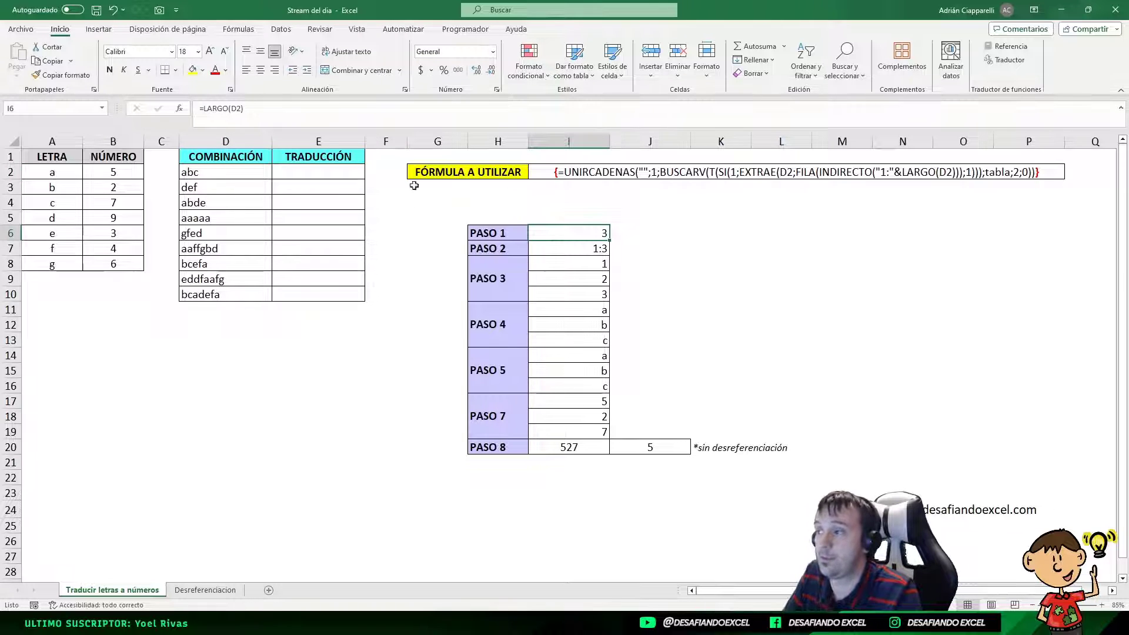
{"action": "double_click", "coordinate": [554, 233]}
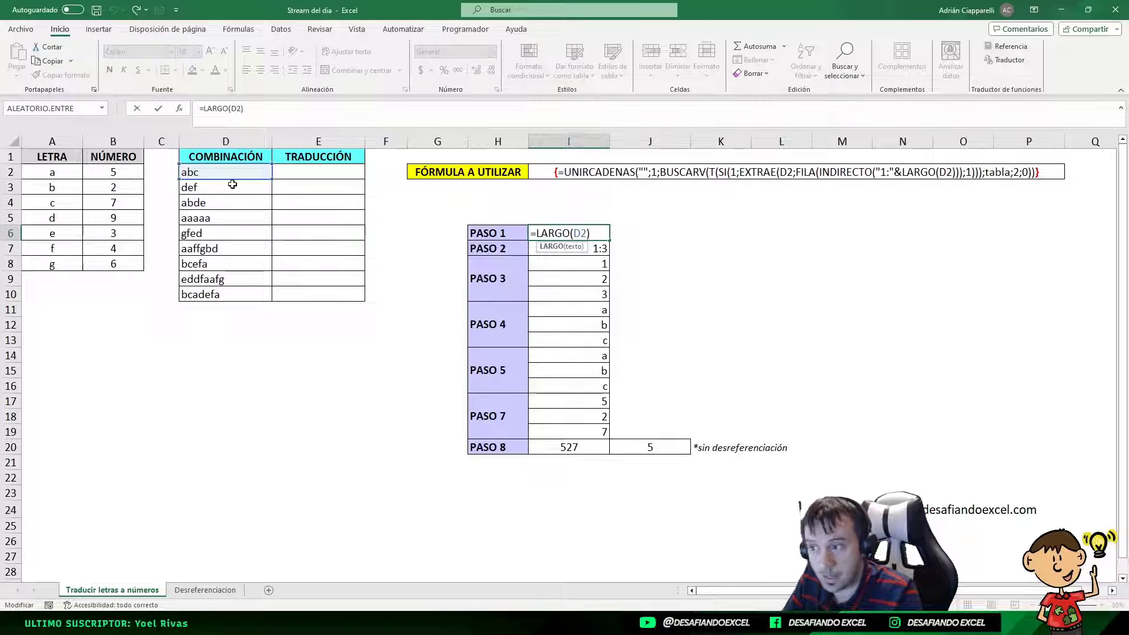
{"action": "key", "text": "Return"}
{"action": "left_click", "coordinate": [588, 232]}
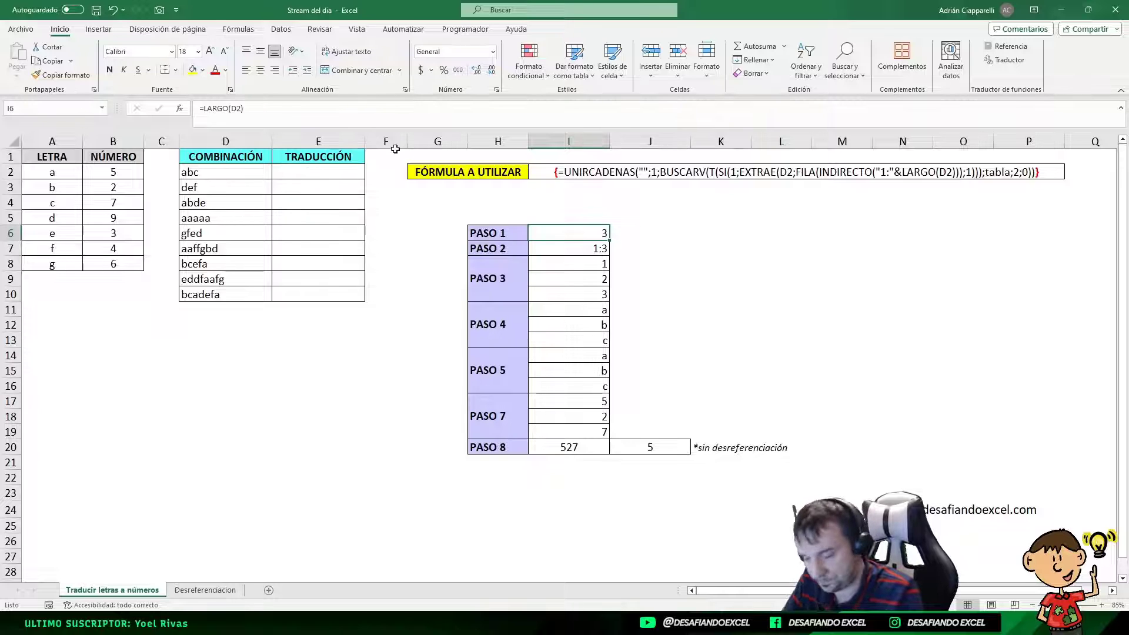
Compare the PASO 2 formula in I7 with the PASO 3 FILA(INDIRECTO) formula in I8.
{"action": "left_click", "coordinate": [508, 251]}
{"action": "left_click", "coordinate": [552, 248]}
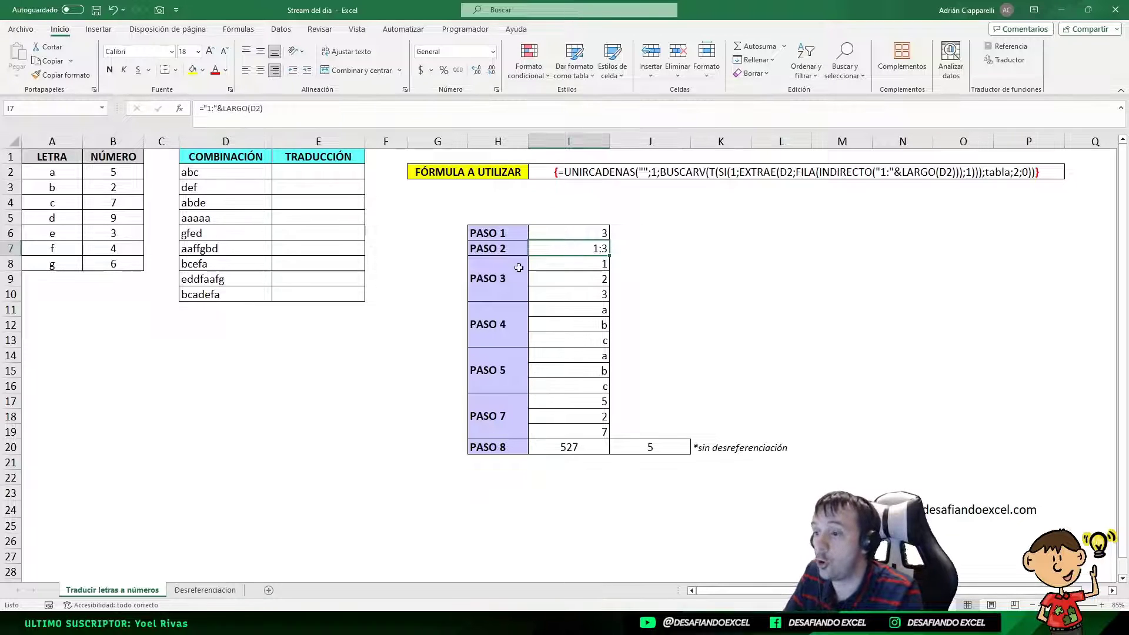
{"action": "left_click", "coordinate": [550, 268]}
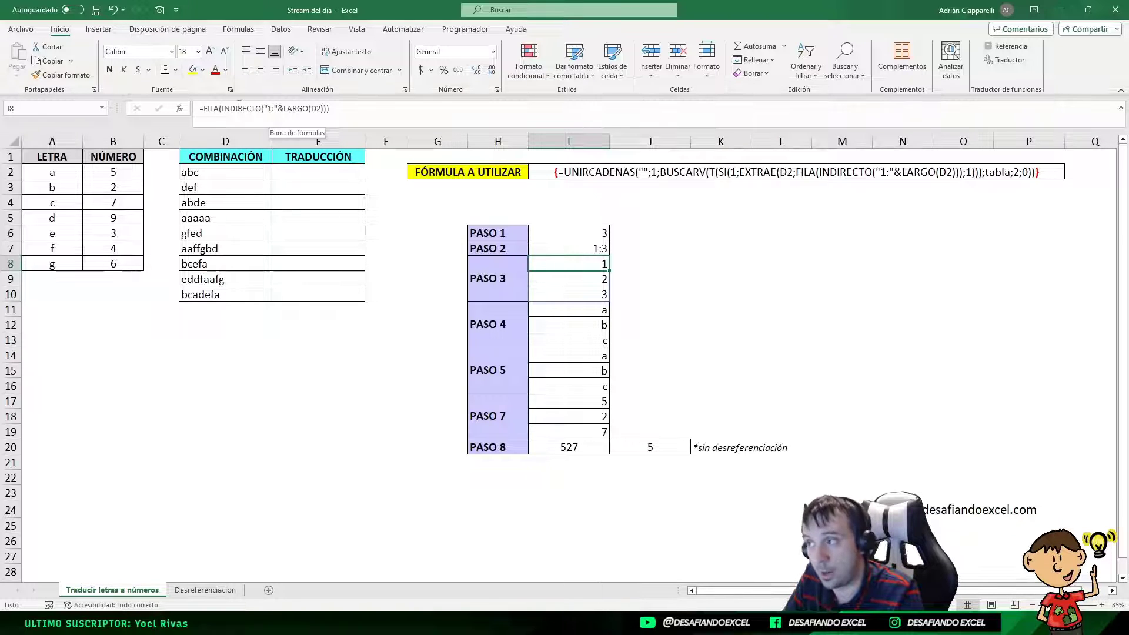
{"action": "left_click", "coordinate": [588, 250]}
{"action": "left_click", "coordinate": [580, 267]}
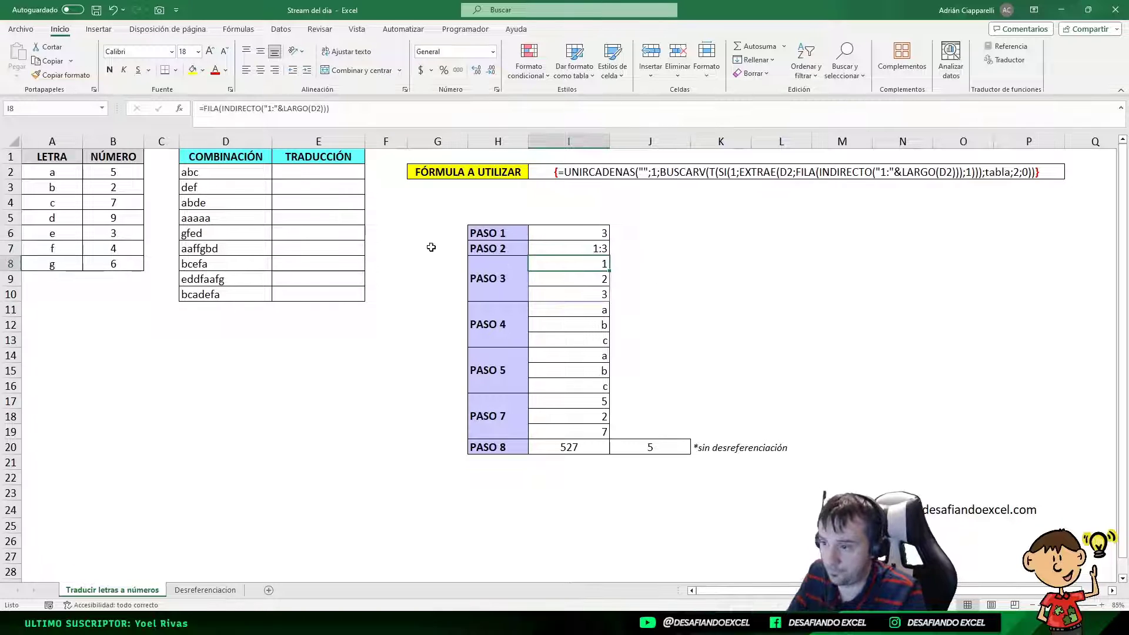
{"action": "left_click", "coordinate": [549, 245]}
{"action": "left_click", "coordinate": [534, 263]}
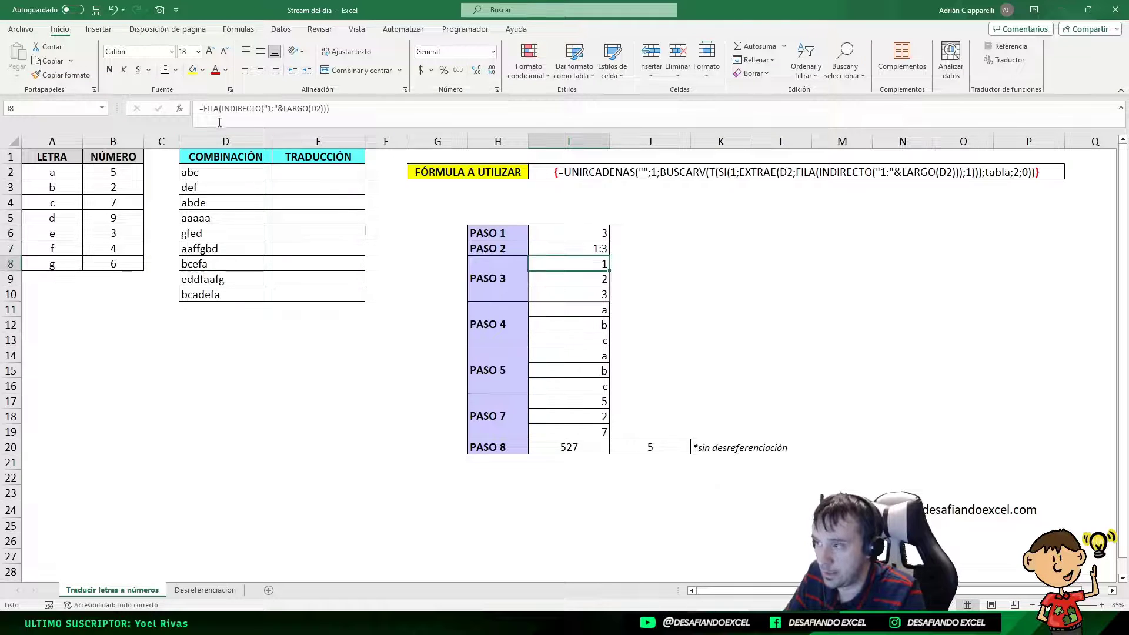
Copy the INDIRECTO portion of the I8 formula and enter it in J8 as =INDIRECTO("1:"&LARGO(D2)).
{"action": "left_click_drag", "start_coordinate": [223, 109], "coordinate": [318, 110]}
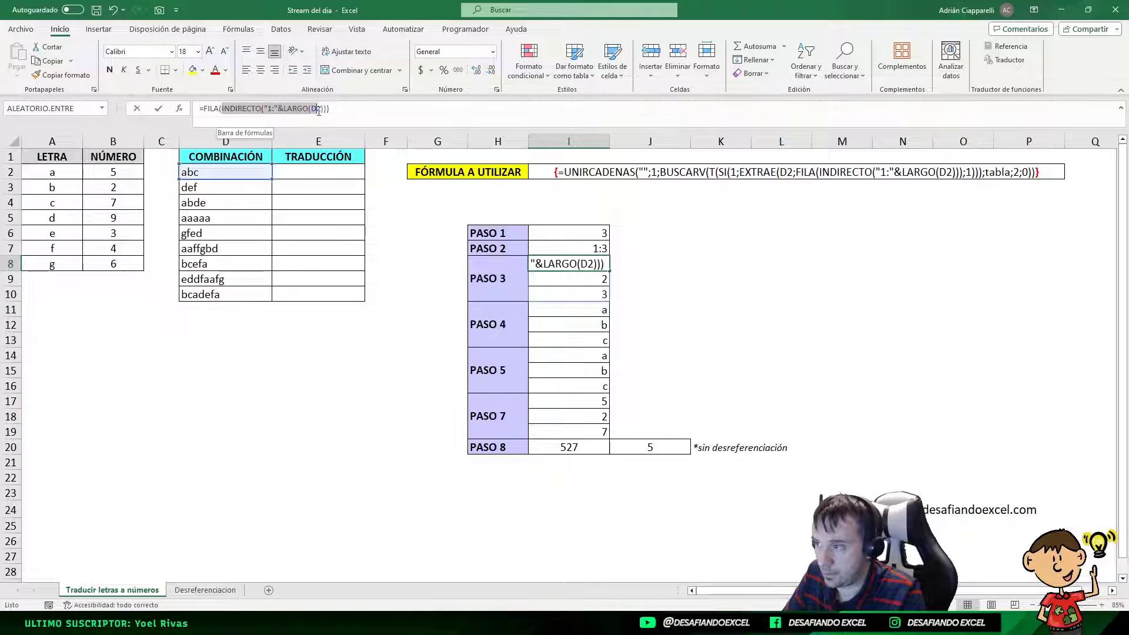
{"action": "key", "text": "ctrl+c"}
{"action": "key", "text": "Escape"}
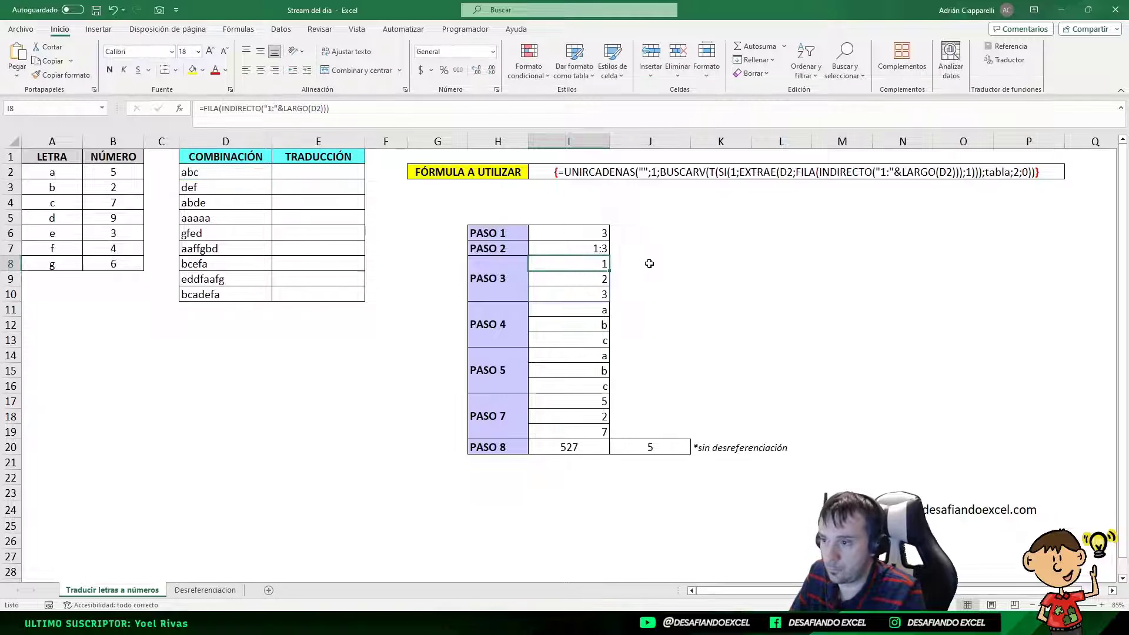
{"action": "double_click", "coordinate": [651, 263]}
{"action": "type", "text": "="}
{"action": "key", "text": "ctrl+v"}
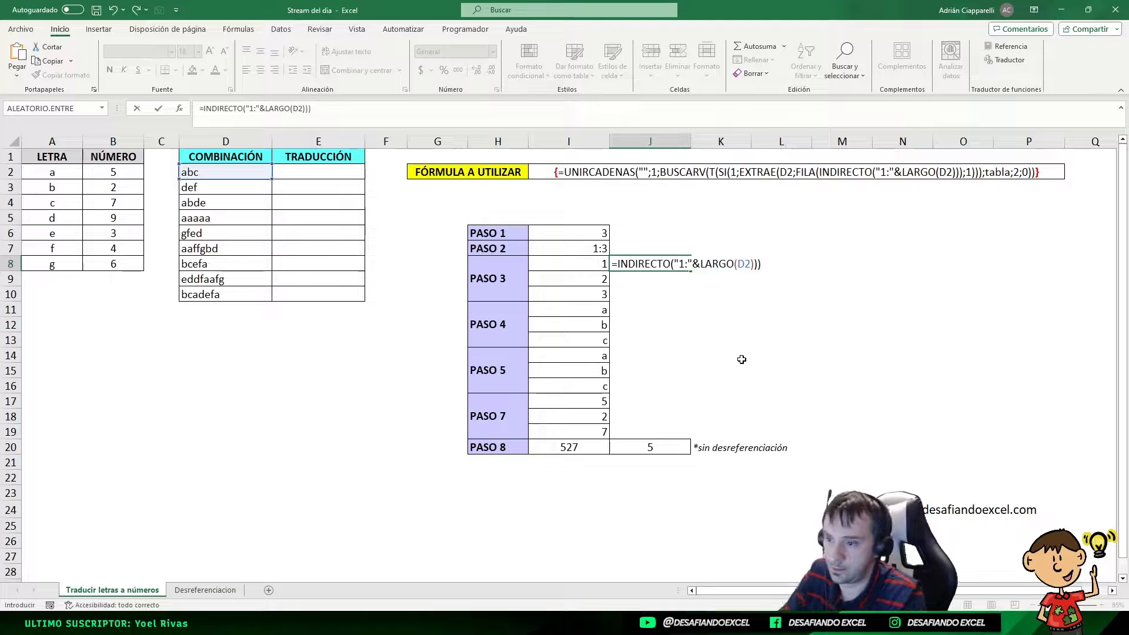
{"action": "key", "text": "BackSpace"}
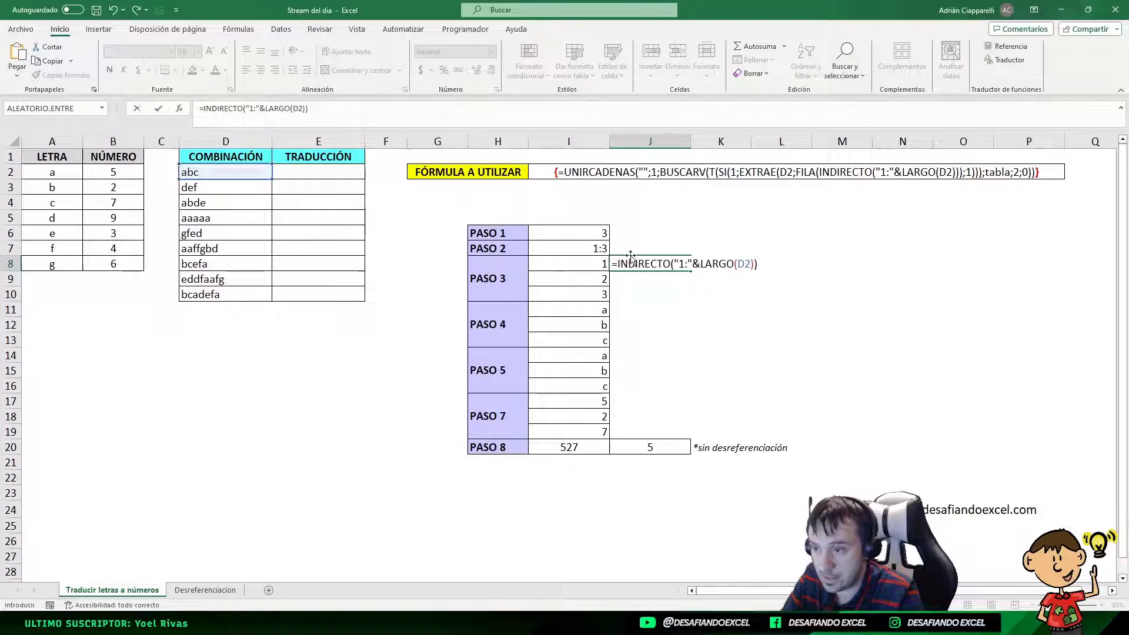
{"action": "left_click_drag", "start_coordinate": [686, 263], "coordinate": [680, 264]}
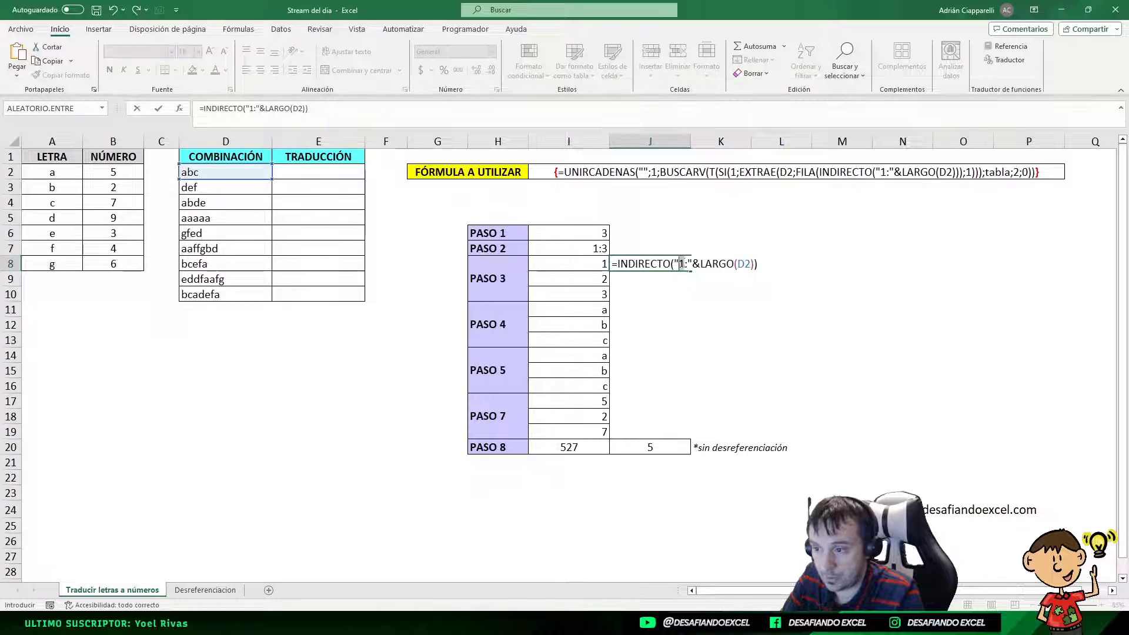
{"action": "left_click", "coordinate": [659, 277]}
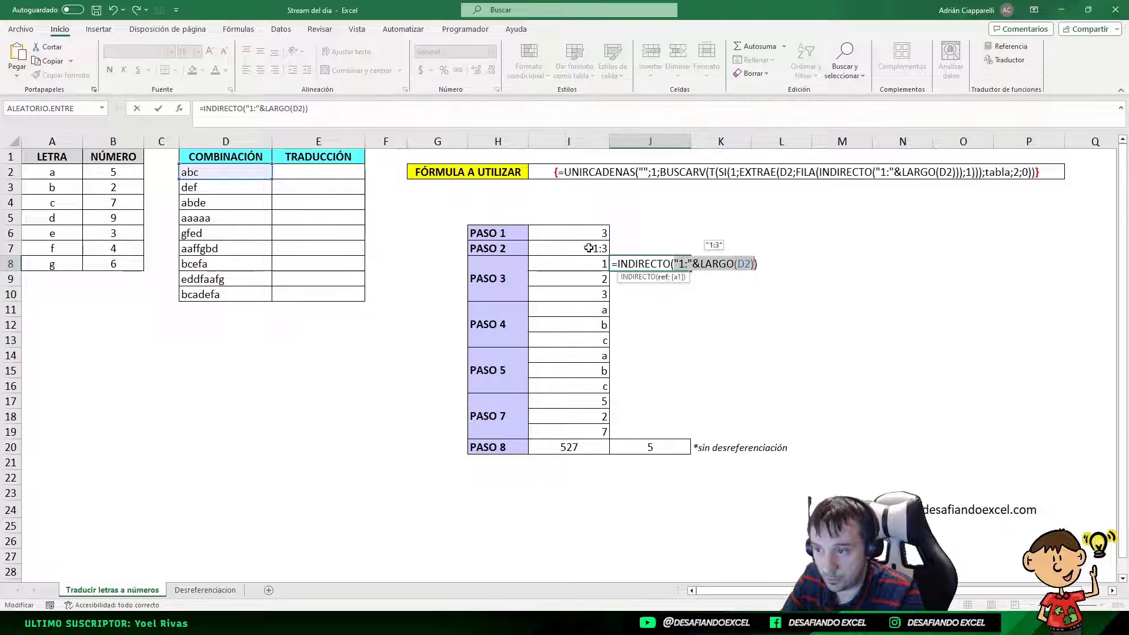
{"action": "key", "text": "Return"}
Widen column J to read the J8 result, undo the widening and clear J8.
{"action": "left_click", "coordinate": [657, 263]}
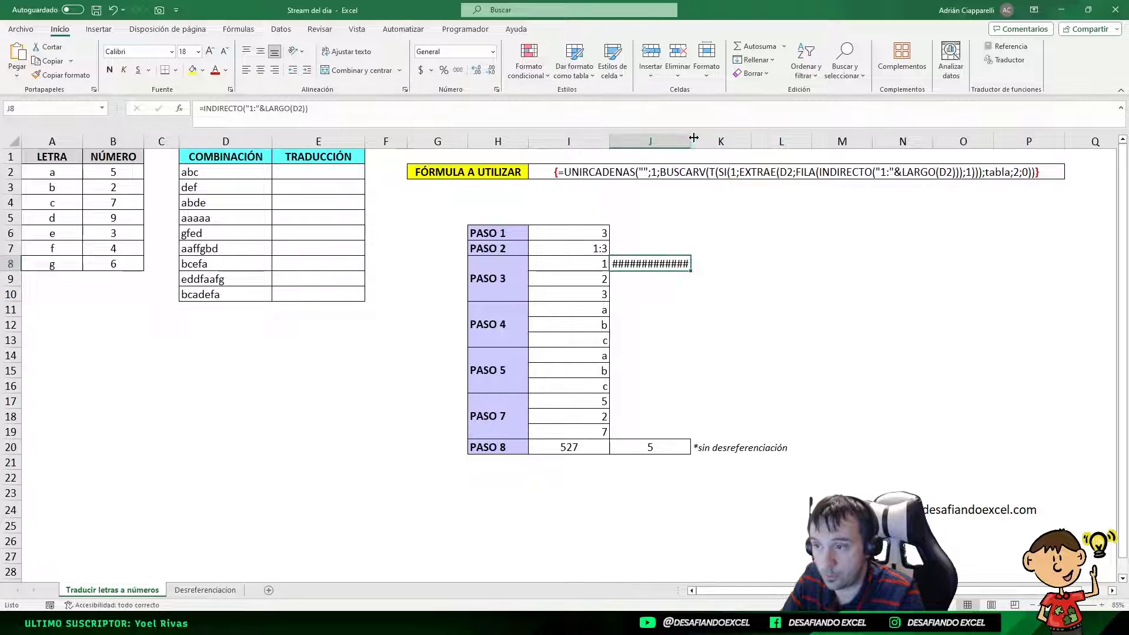
{"action": "left_click_drag", "start_coordinate": [694, 138], "coordinate": [740, 136]}
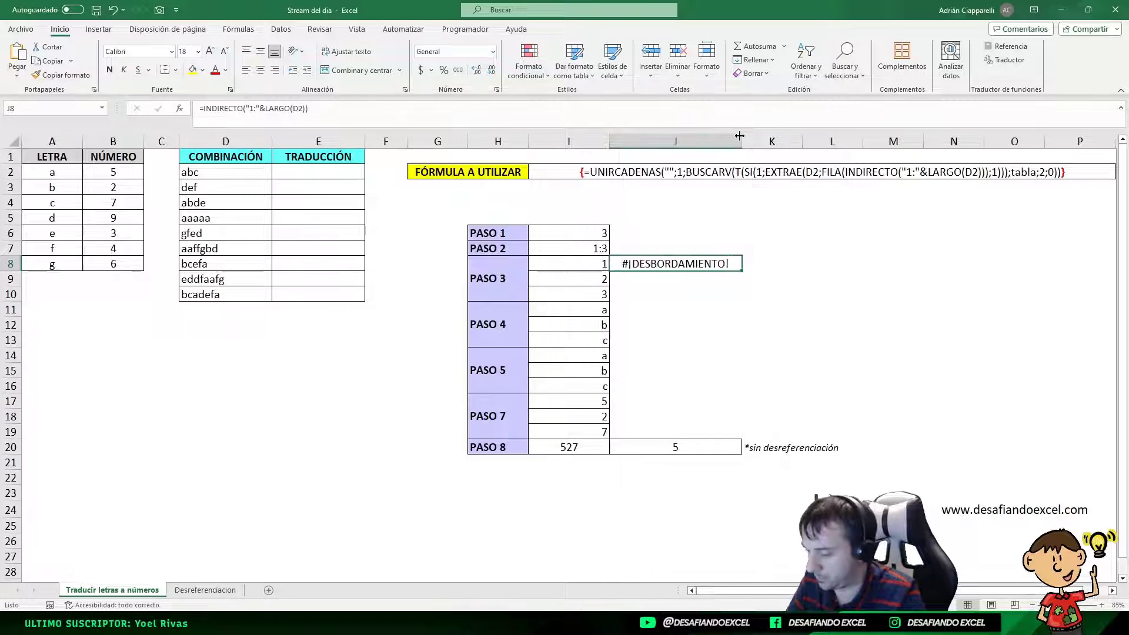
{"action": "key", "text": "ctrl+z"}
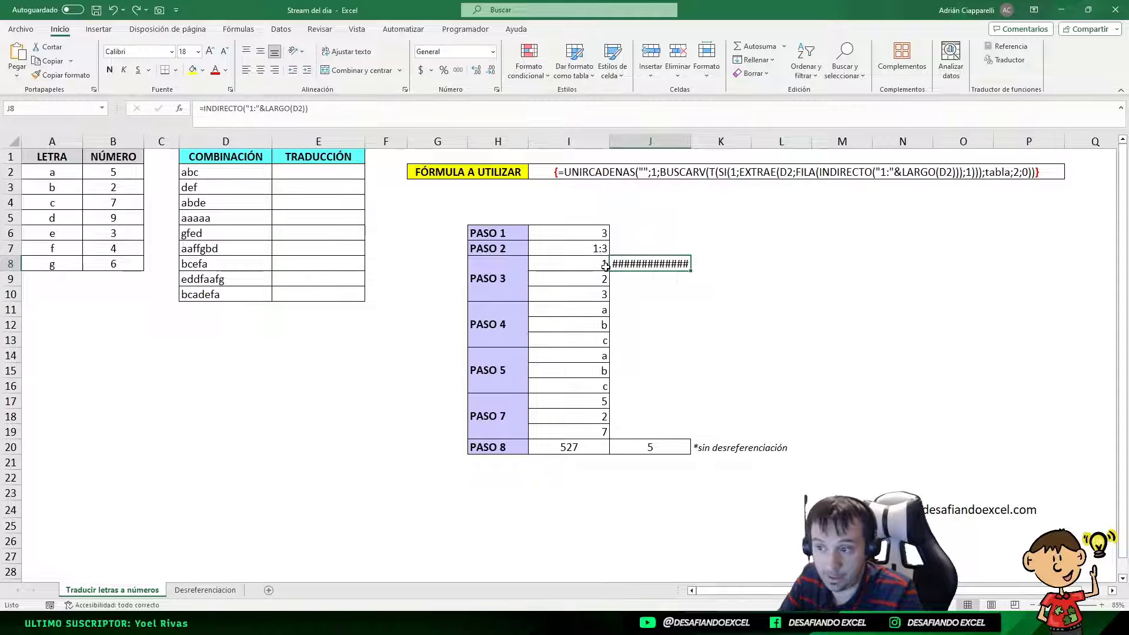
{"action": "key", "text": "Delete"}
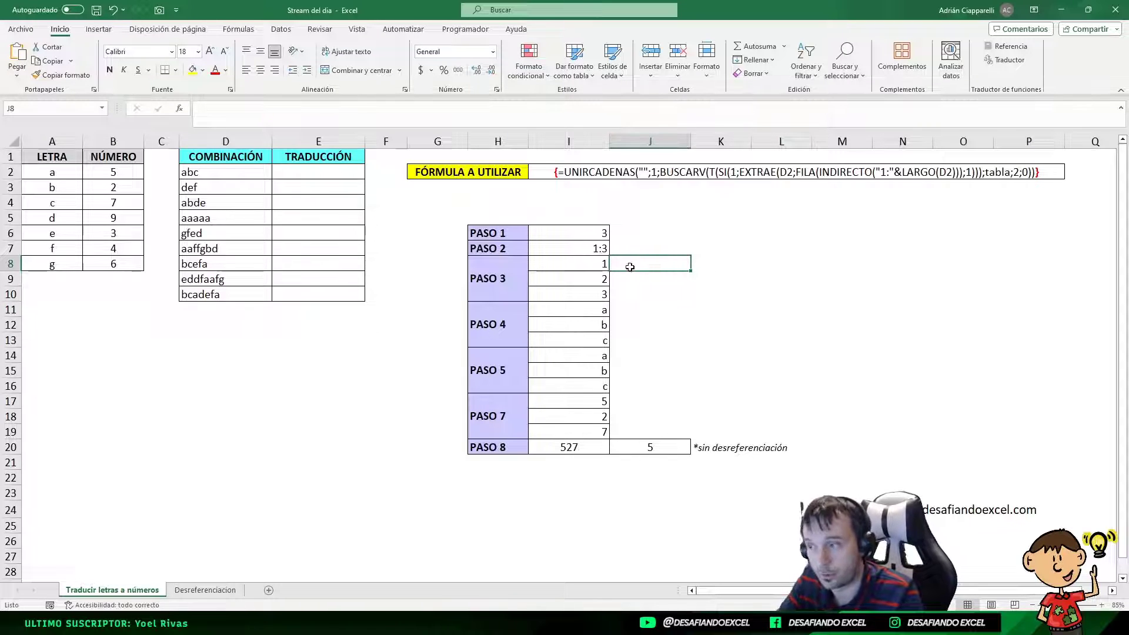
Review the function arguments of FILA in the I8 formula.
{"action": "left_click", "coordinate": [593, 262]}
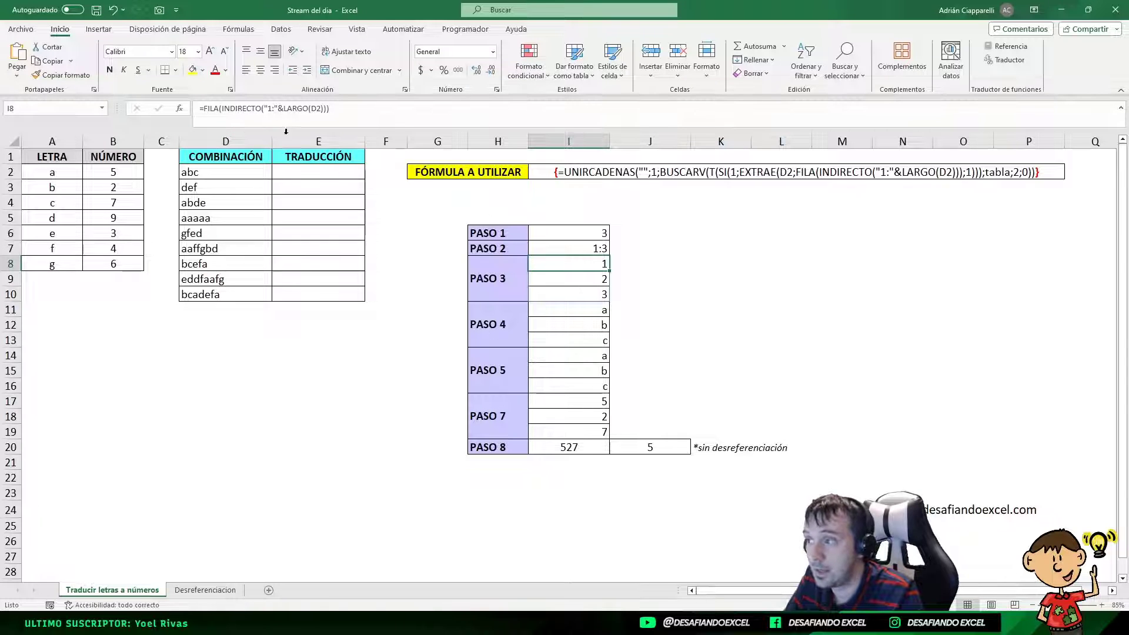
{"action": "left_click", "coordinate": [672, 254]}
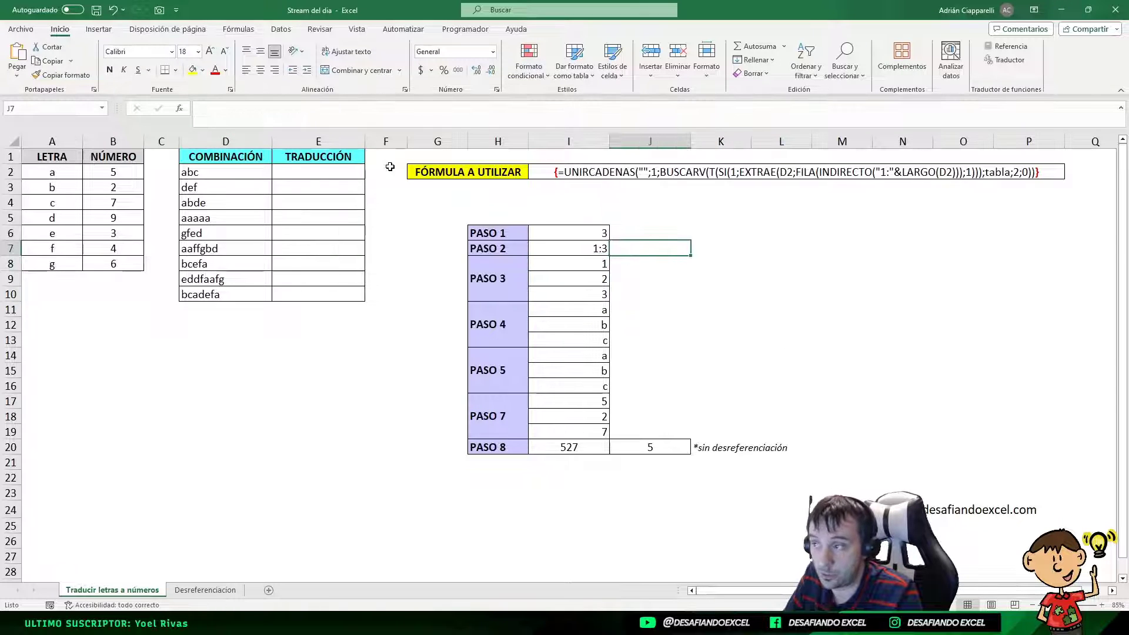
{"action": "left_click", "coordinate": [573, 267]}
{"action": "left_click", "coordinate": [211, 109]}
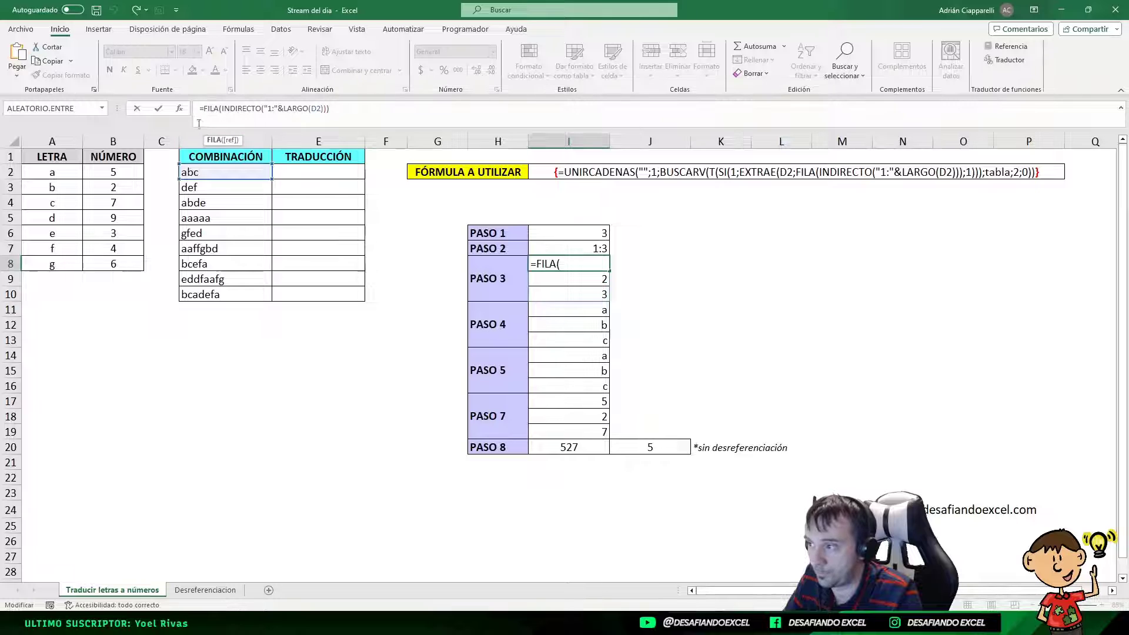
{"action": "left_click", "coordinate": [179, 108]}
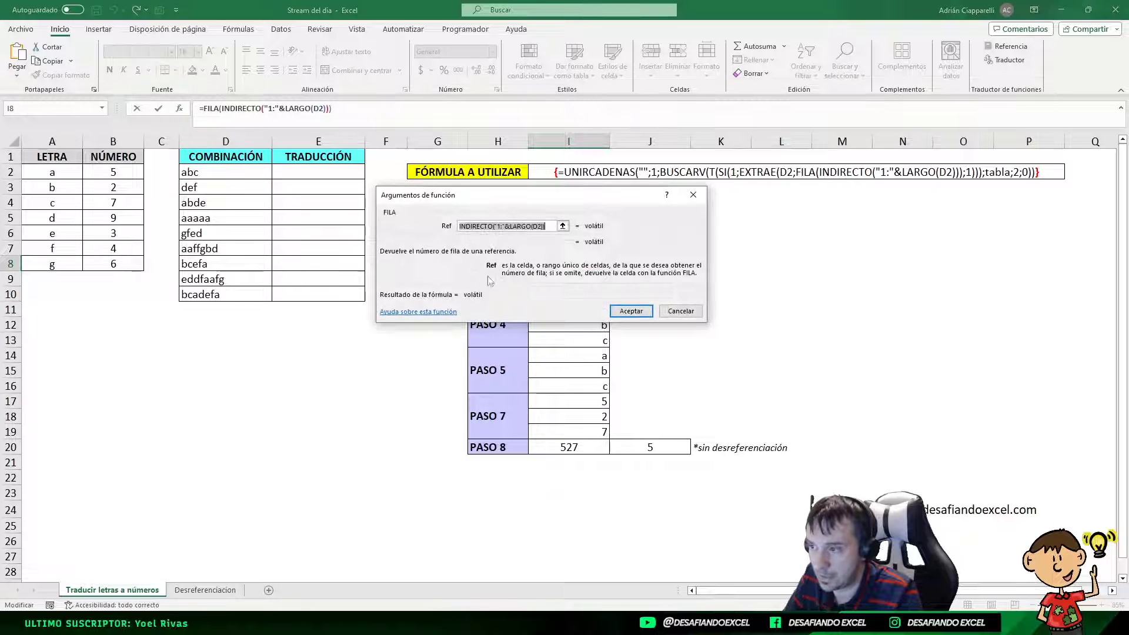
{"action": "left_click", "coordinate": [631, 310]}
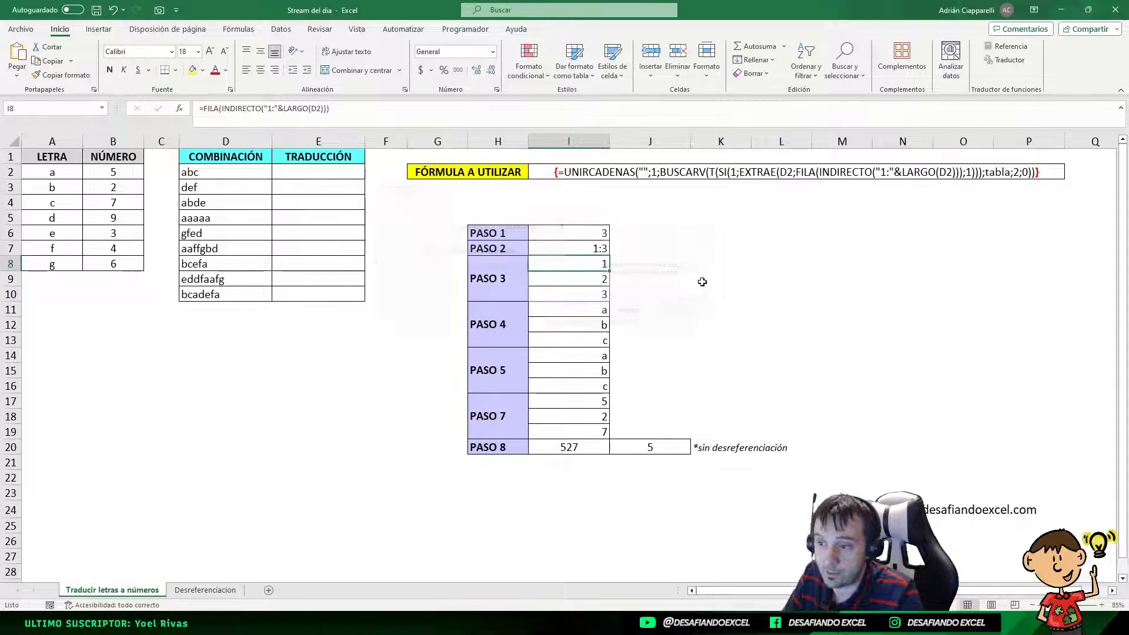
Test =FILA() without an argument in K8 and clear the cell.
{"action": "left_click", "coordinate": [721, 264]}
{"action": "type", "text": "=fila()"}
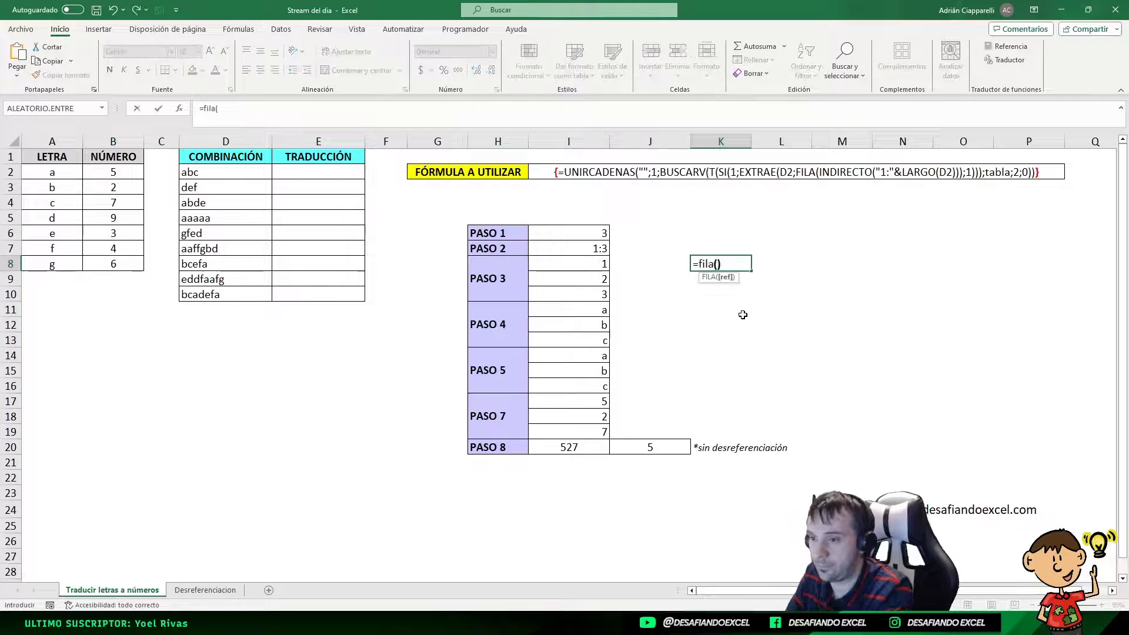
{"action": "key", "text": "Return"}
{"action": "left_click", "coordinate": [742, 263]}
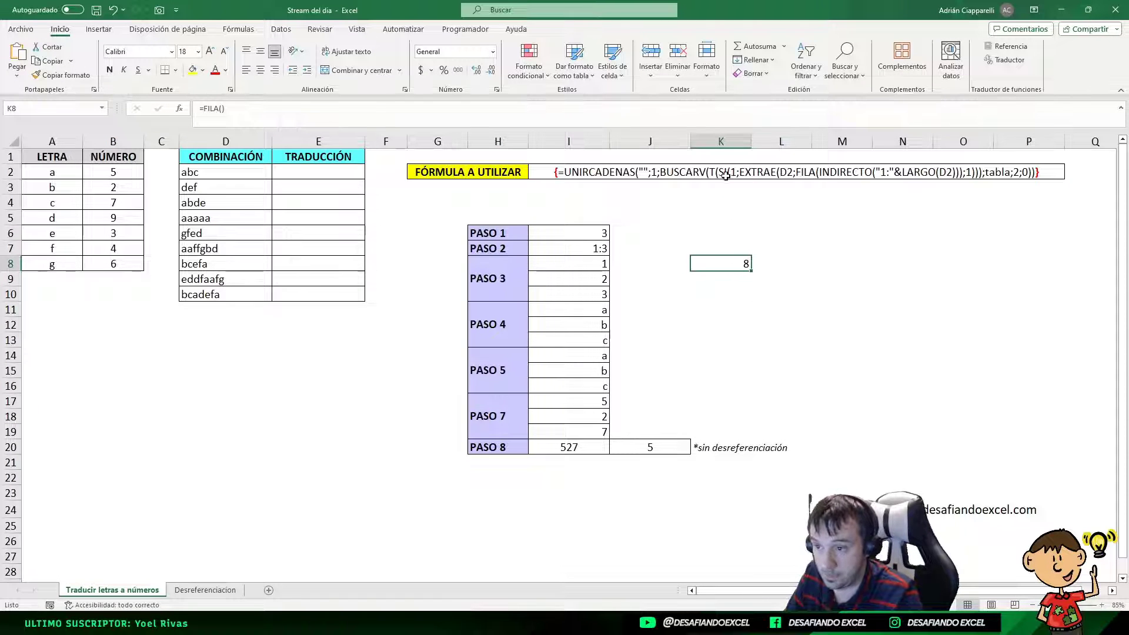
{"action": "left_click_drag", "start_coordinate": [709, 157], "coordinate": [723, 263]}
{"action": "left_click_drag", "start_coordinate": [704, 250], "coordinate": [706, 261]}
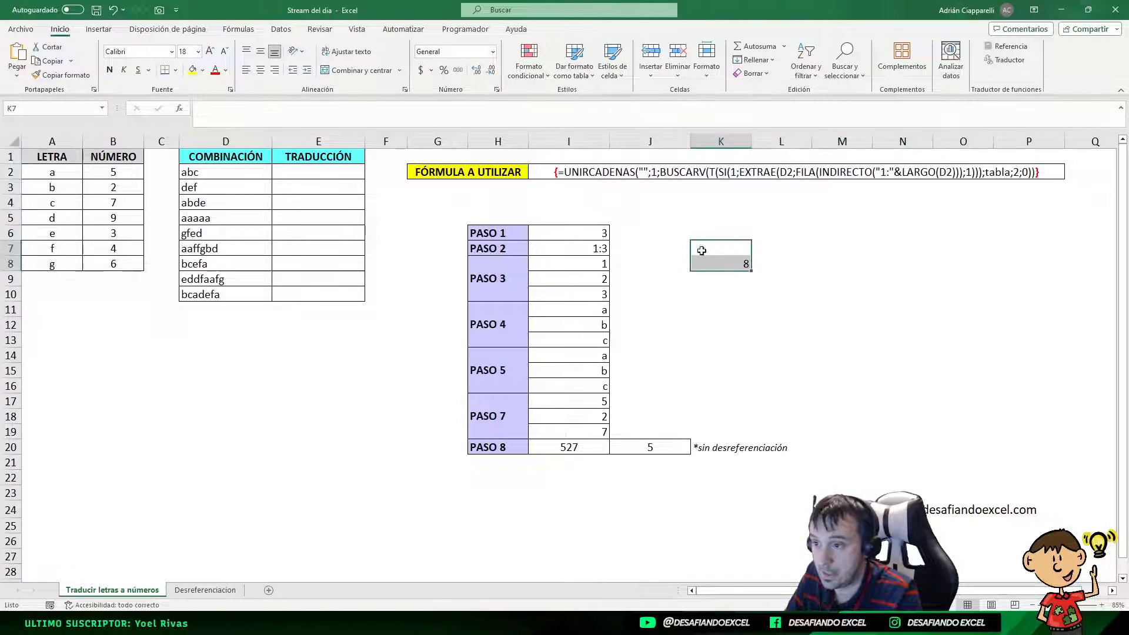
{"action": "left_click", "coordinate": [708, 265]}
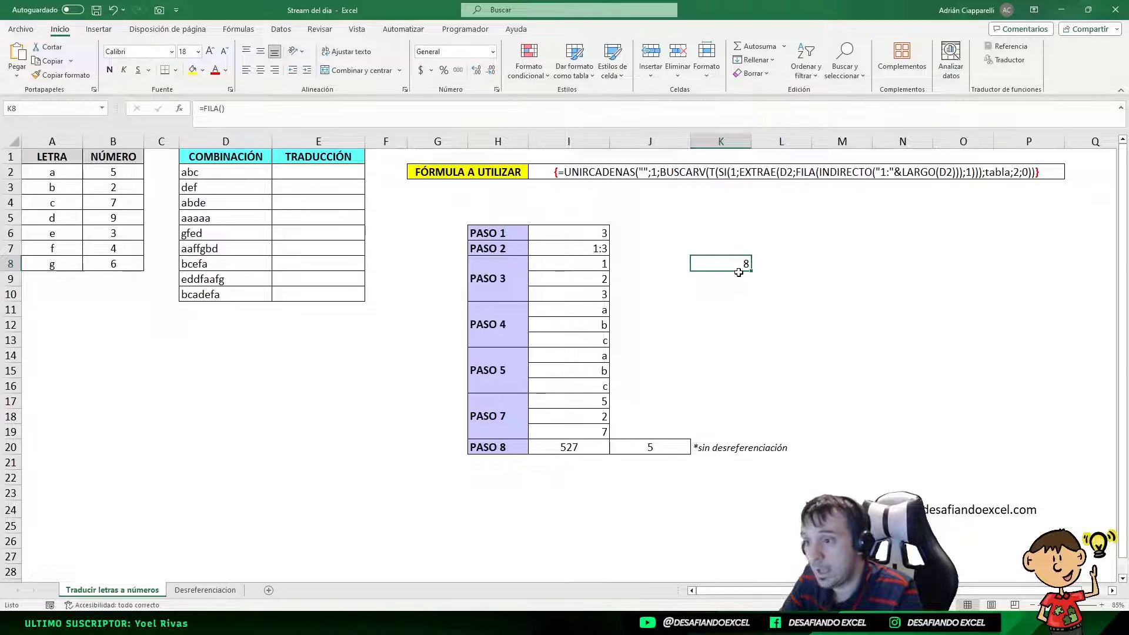
{"action": "key", "text": "Delete"}
Examine the FILA and INDIRECTO functions in the I8 formula and the PASO 3 result range I8:I10.
{"action": "left_click", "coordinate": [569, 263]}
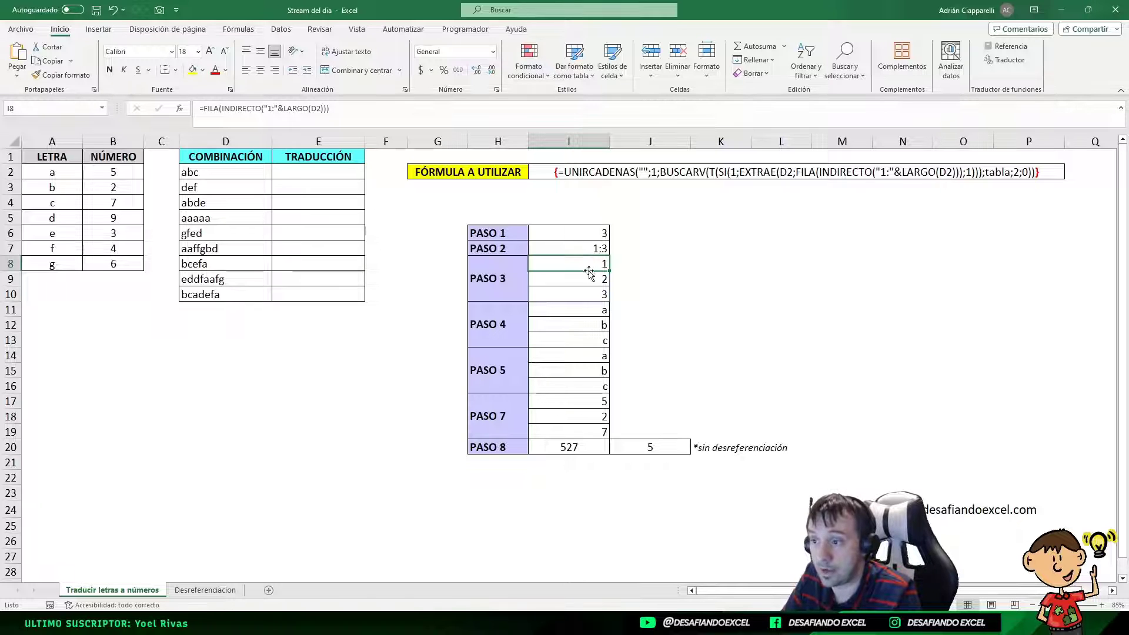
{"action": "left_click", "coordinate": [214, 109]}
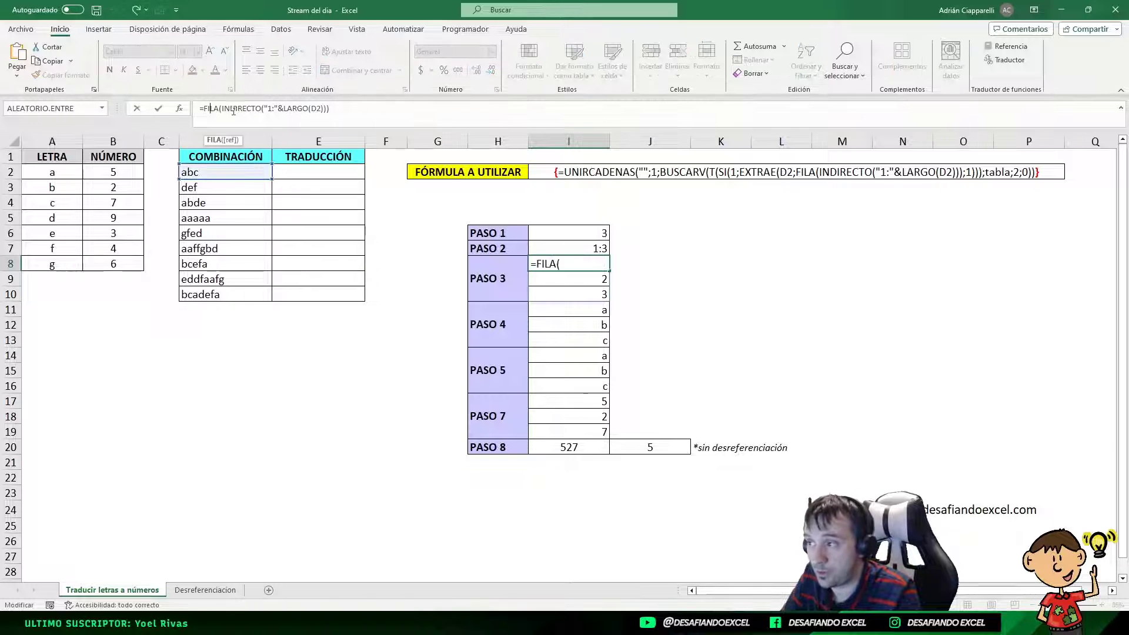
{"action": "left_click", "coordinate": [240, 109]}
{"action": "key", "text": "Escape"}
{"action": "left_click_drag", "start_coordinate": [590, 262], "coordinate": [590, 294]}
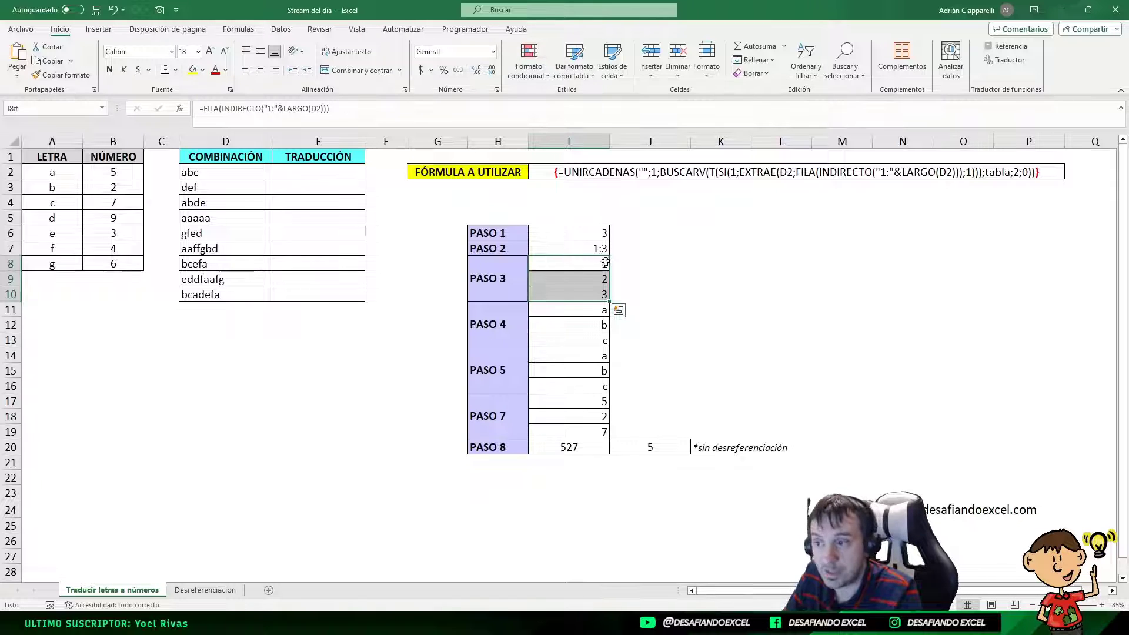
{"action": "left_click_drag", "start_coordinate": [602, 263], "coordinate": [615, 369]}
{"action": "left_click", "coordinate": [653, 327]}
{"action": "left_click", "coordinate": [602, 265]}
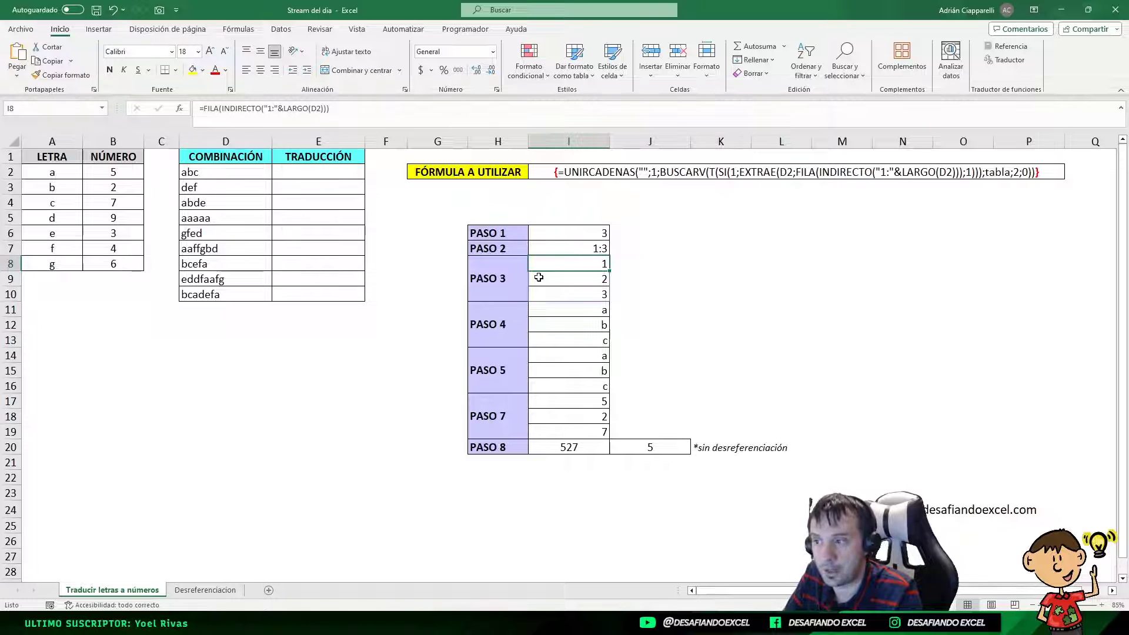
Relate the PASO 2 range text in I7 to the PASO 3 row numbers in I8:I10.
{"action": "left_click", "coordinate": [588, 249]}
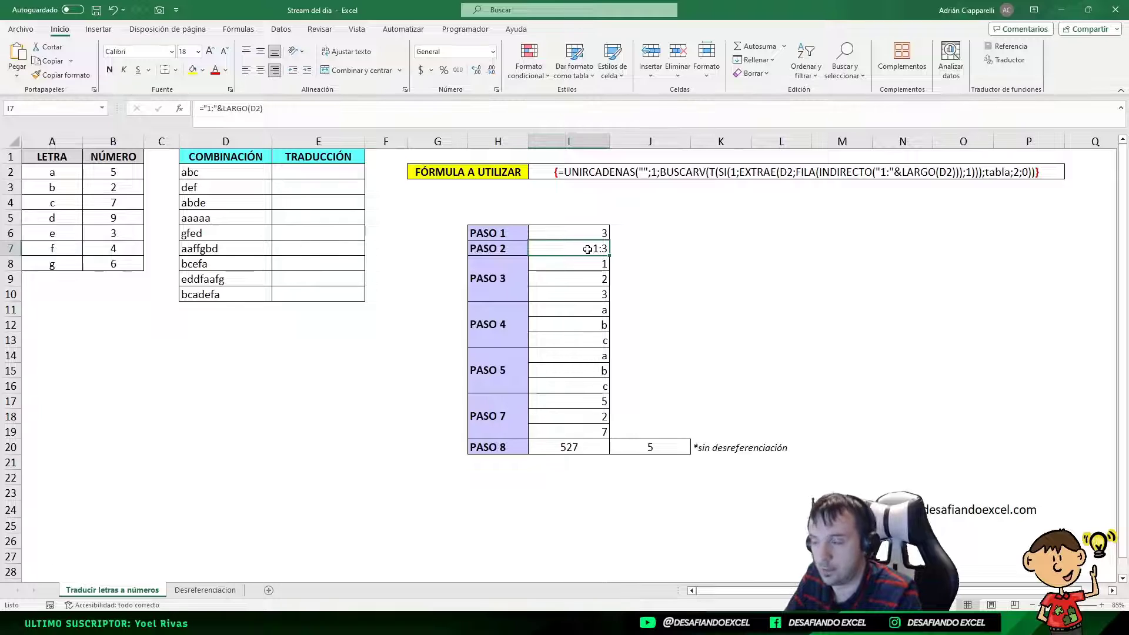
{"action": "left_click", "coordinate": [593, 266]}
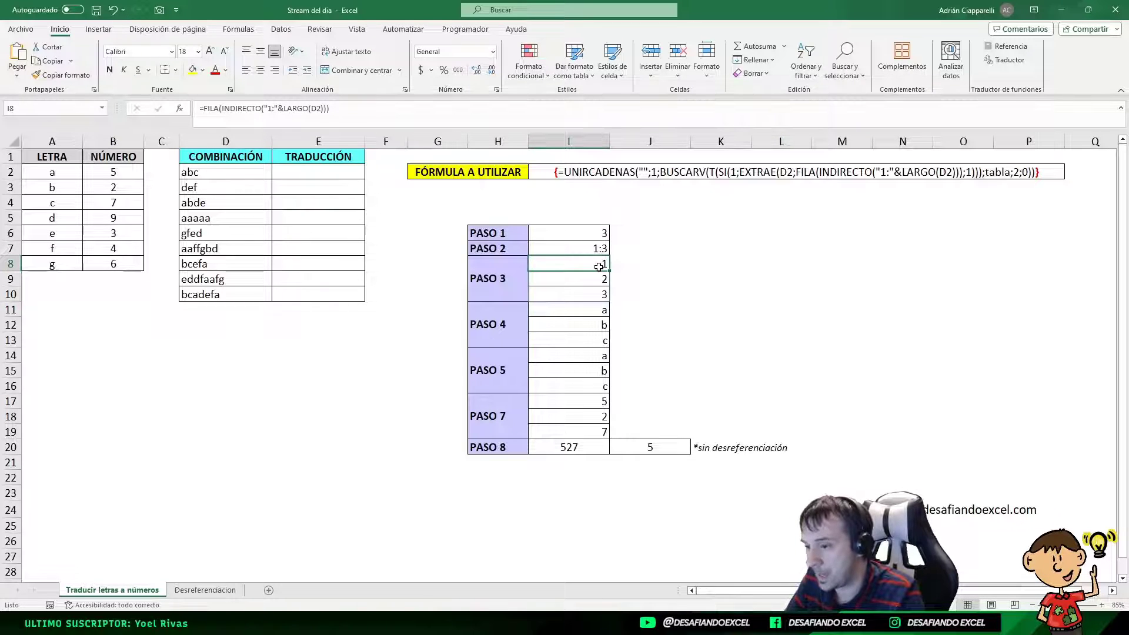
{"action": "left_click_drag", "start_coordinate": [593, 266], "coordinate": [600, 294]}
Inspect the PASO 4 EXTRAE formula in I11, relating the positions in I8:I10 to the combination abc in D2.
{"action": "left_click", "coordinate": [594, 309]}
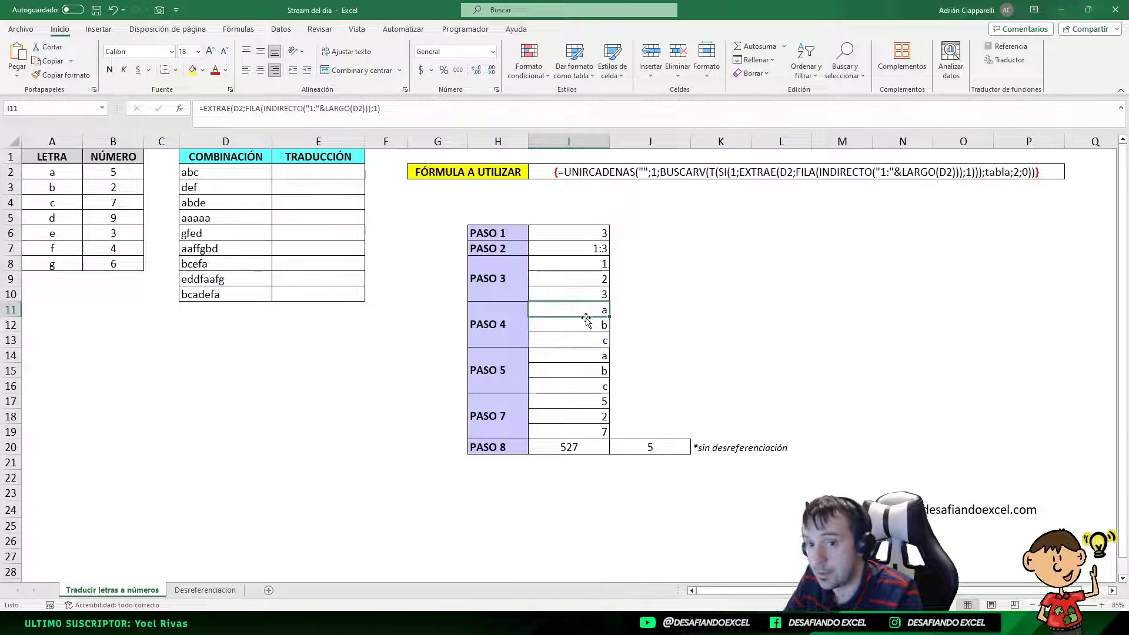
{"action": "left_click", "coordinate": [588, 266]}
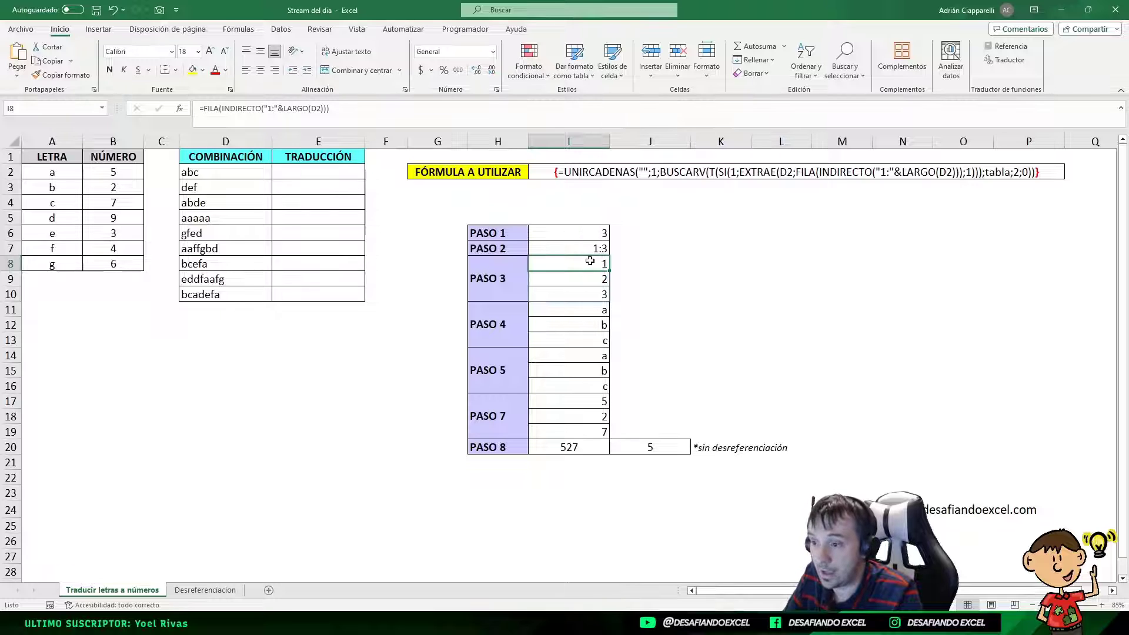
{"action": "left_click_drag", "start_coordinate": [585, 264], "coordinate": [585, 292]}
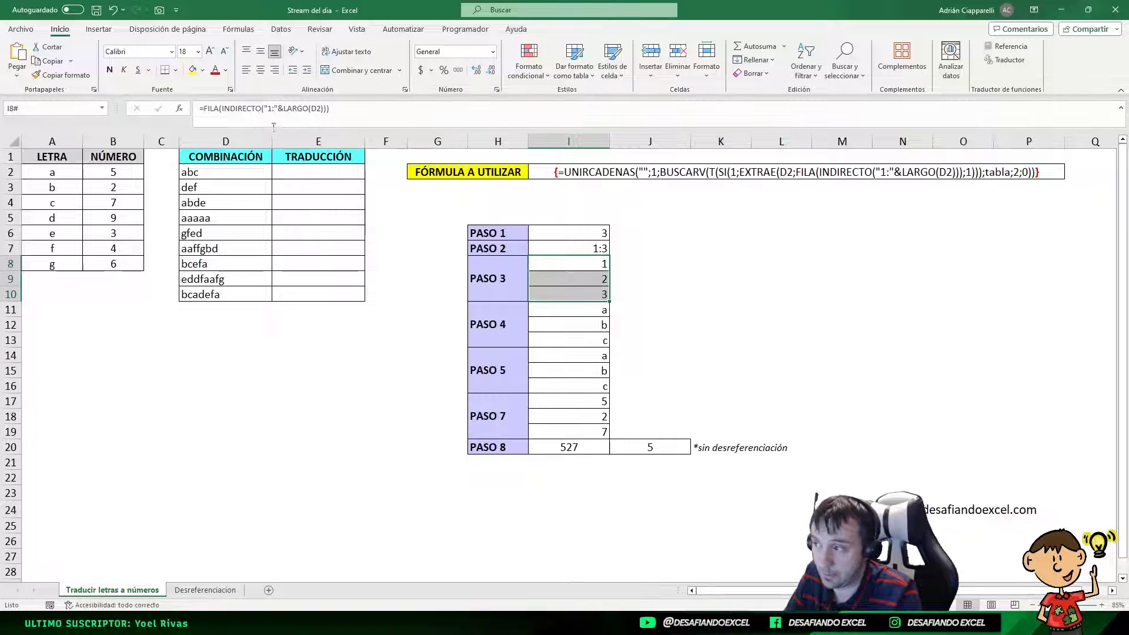
{"action": "left_click", "coordinate": [569, 312]}
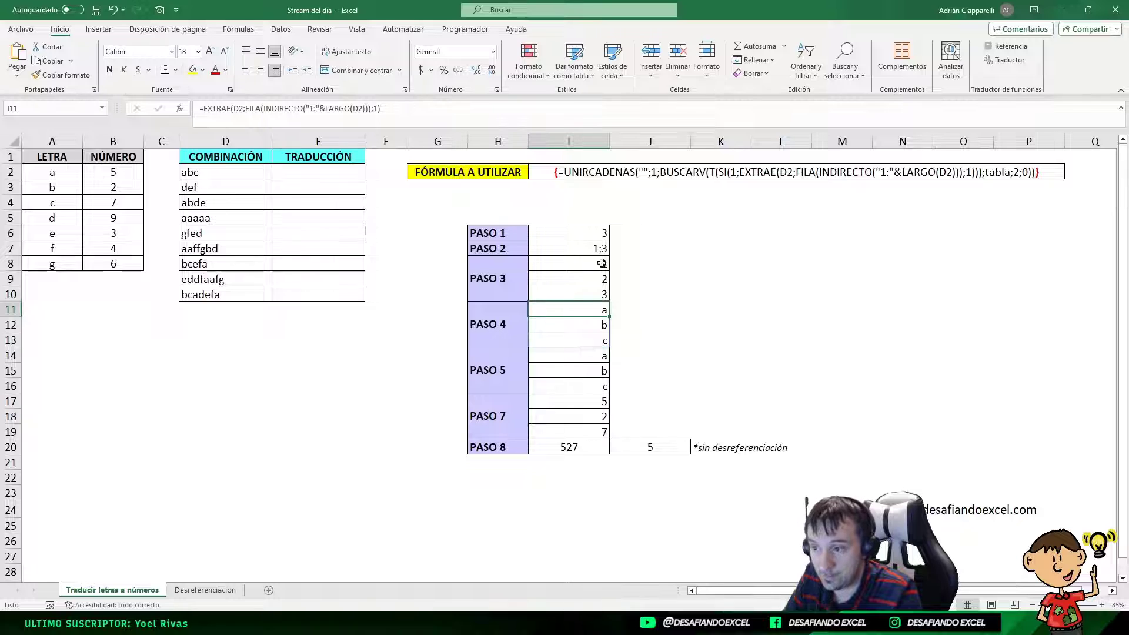
{"action": "left_click", "coordinate": [199, 167]}
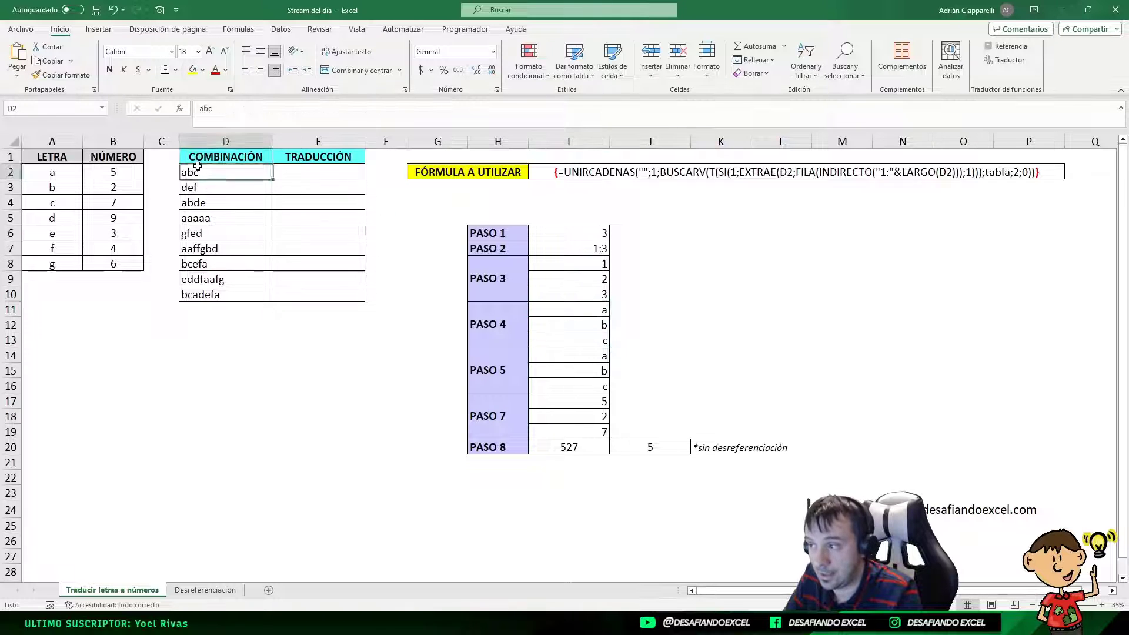
{"action": "left_click", "coordinate": [597, 275]}
{"action": "left_click", "coordinate": [211, 173]}
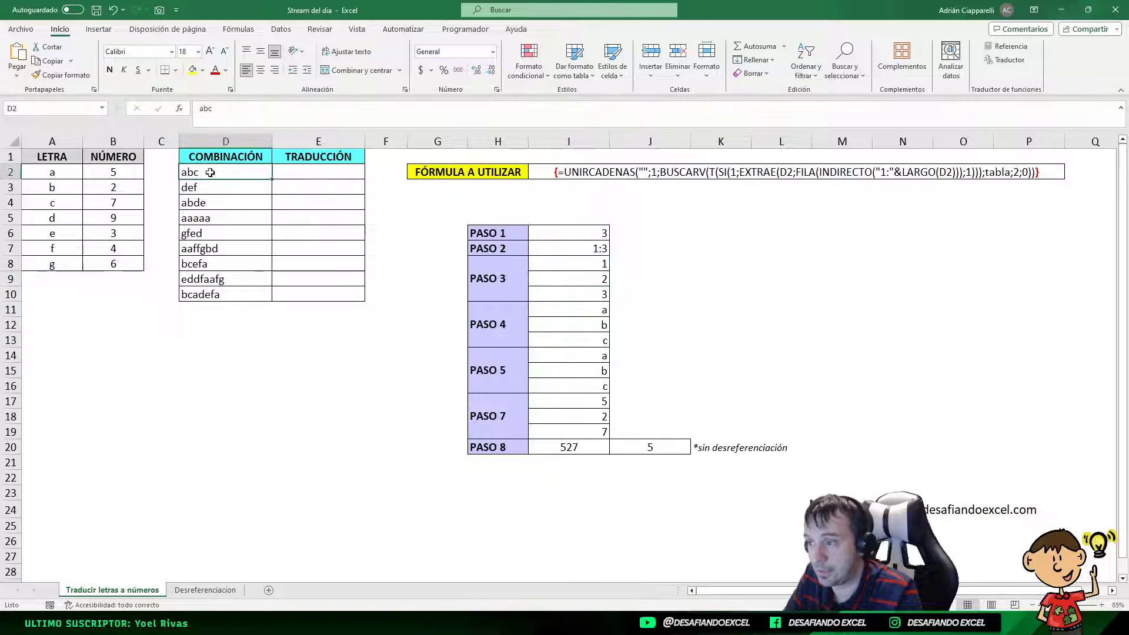
Relate the PASO 3 positions in I8:I10 to the combination in D2 and the PASO 4 letters in I11:I13.
{"action": "left_click", "coordinate": [563, 290]}
{"action": "left_click", "coordinate": [189, 169]}
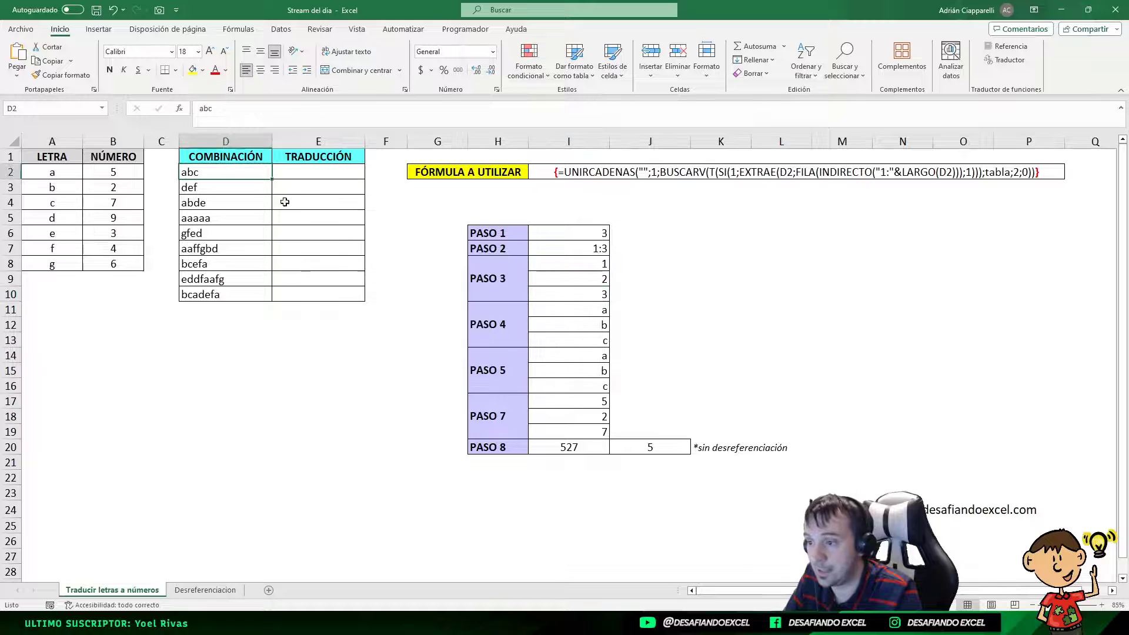
{"action": "left_click", "coordinate": [582, 309]}
{"action": "left_click", "coordinate": [568, 324]}
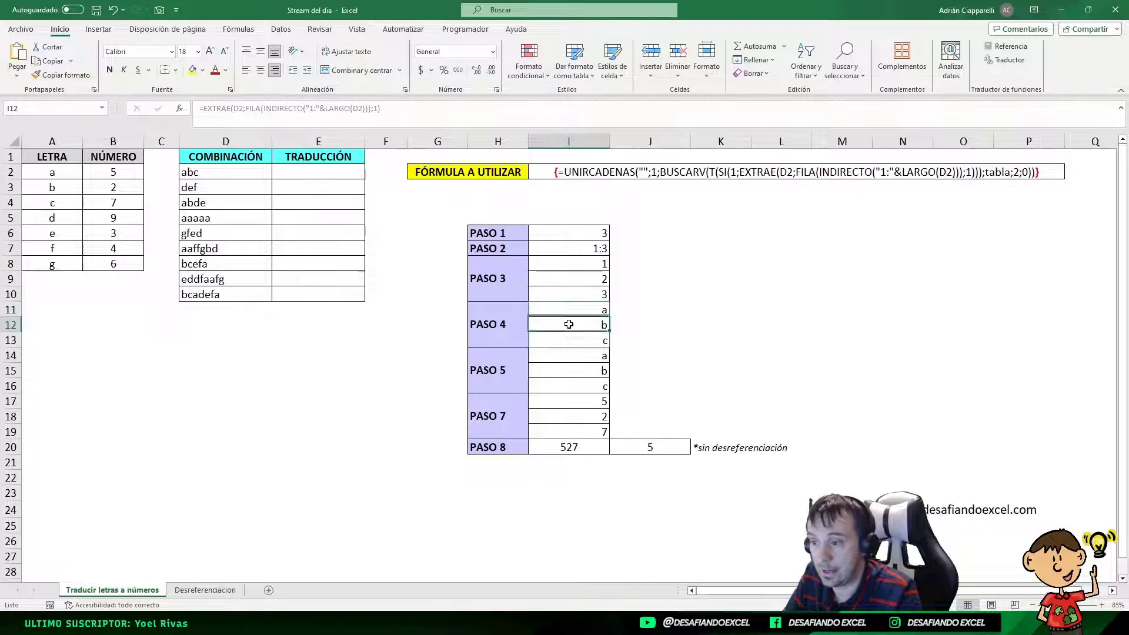
{"action": "left_click", "coordinate": [578, 339]}
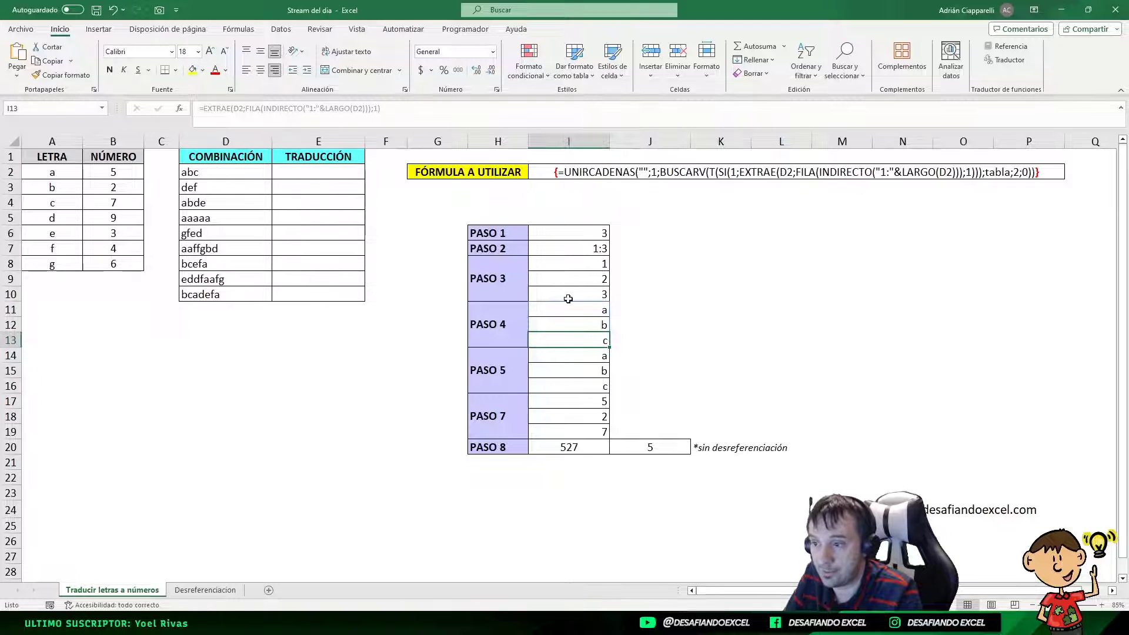
{"action": "left_click_drag", "start_coordinate": [574, 264], "coordinate": [574, 292]}
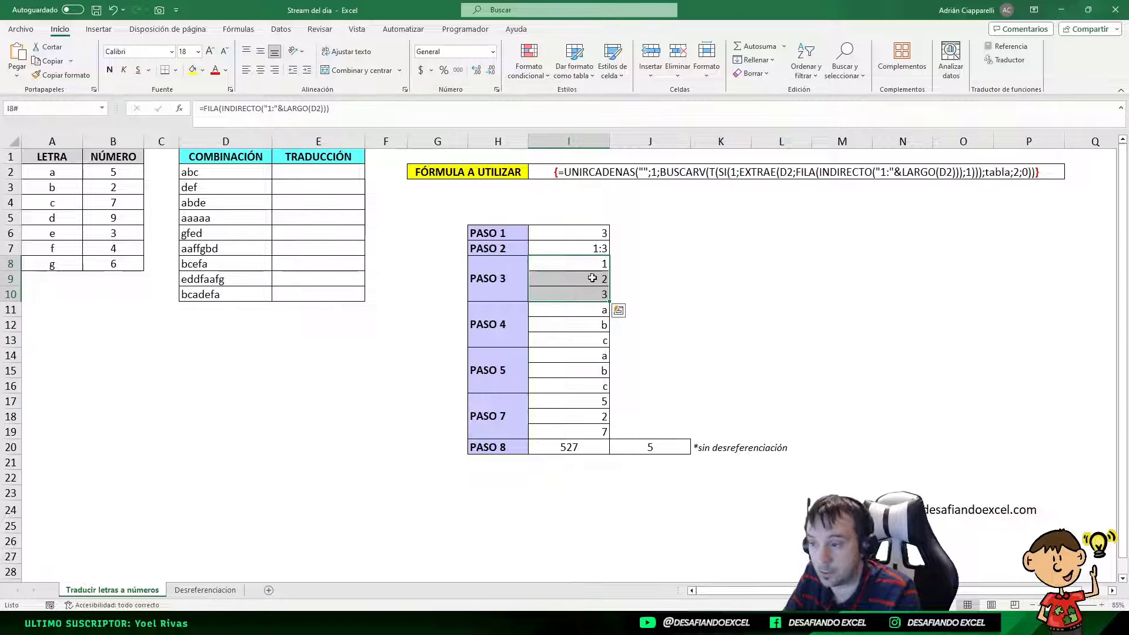
{"action": "left_click", "coordinate": [587, 266]}
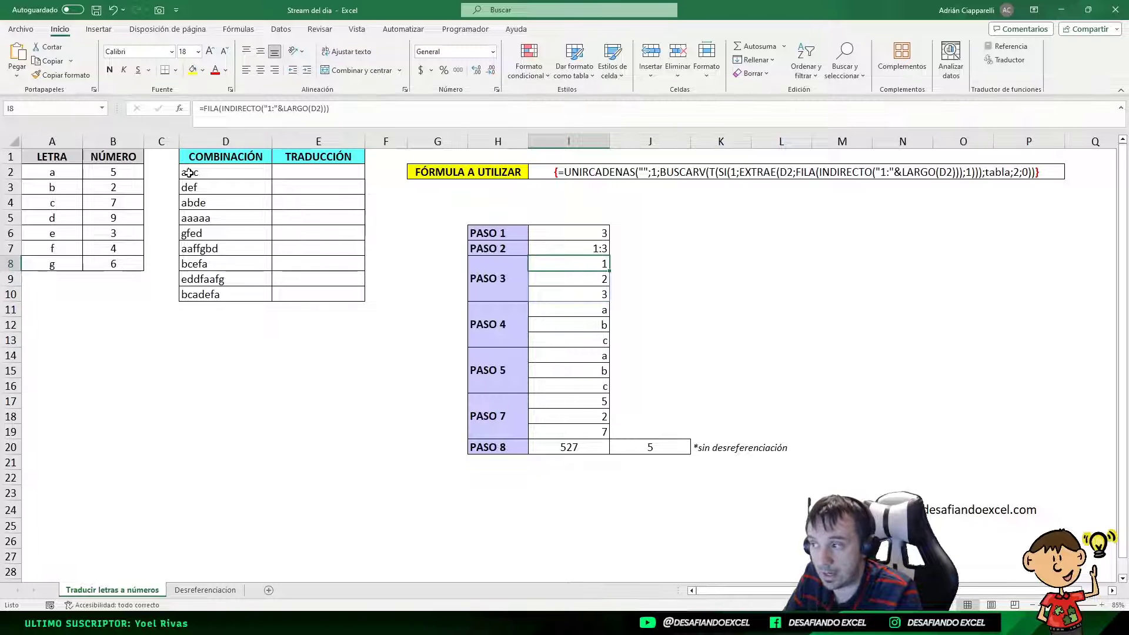
{"action": "left_click", "coordinate": [588, 324]}
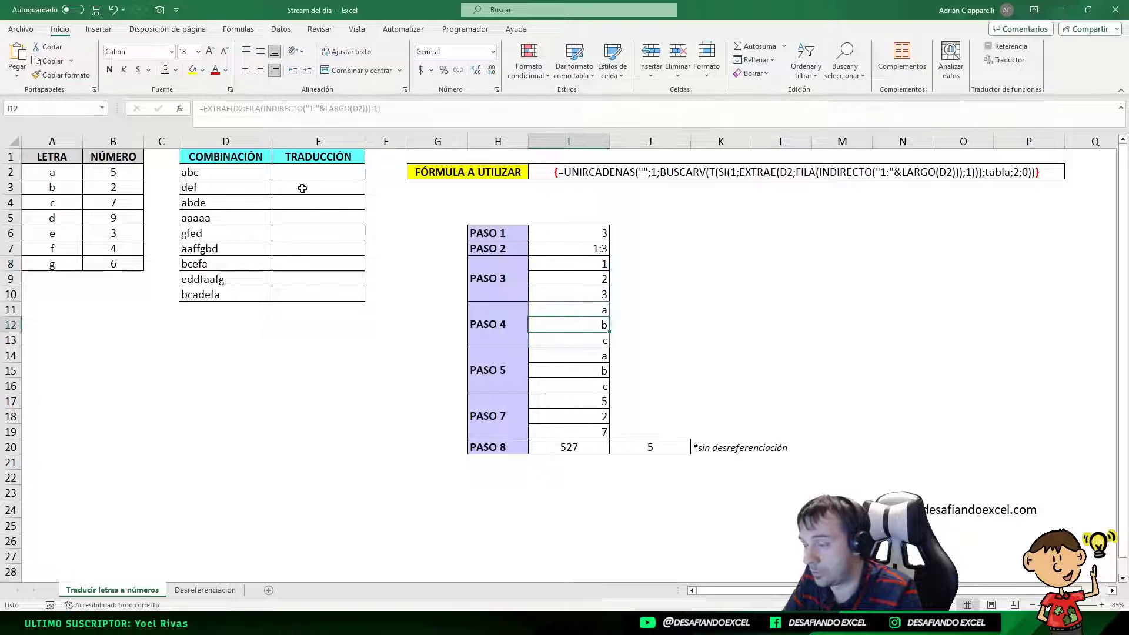
{"action": "left_click", "coordinate": [558, 345]}
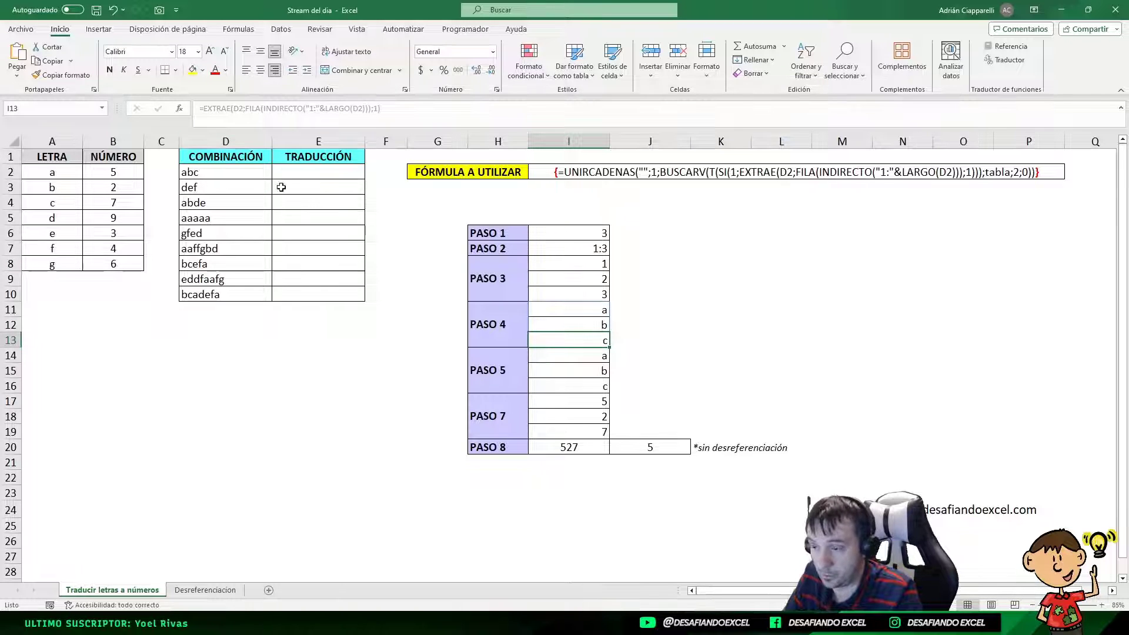
{"action": "left_click", "coordinate": [586, 308]}
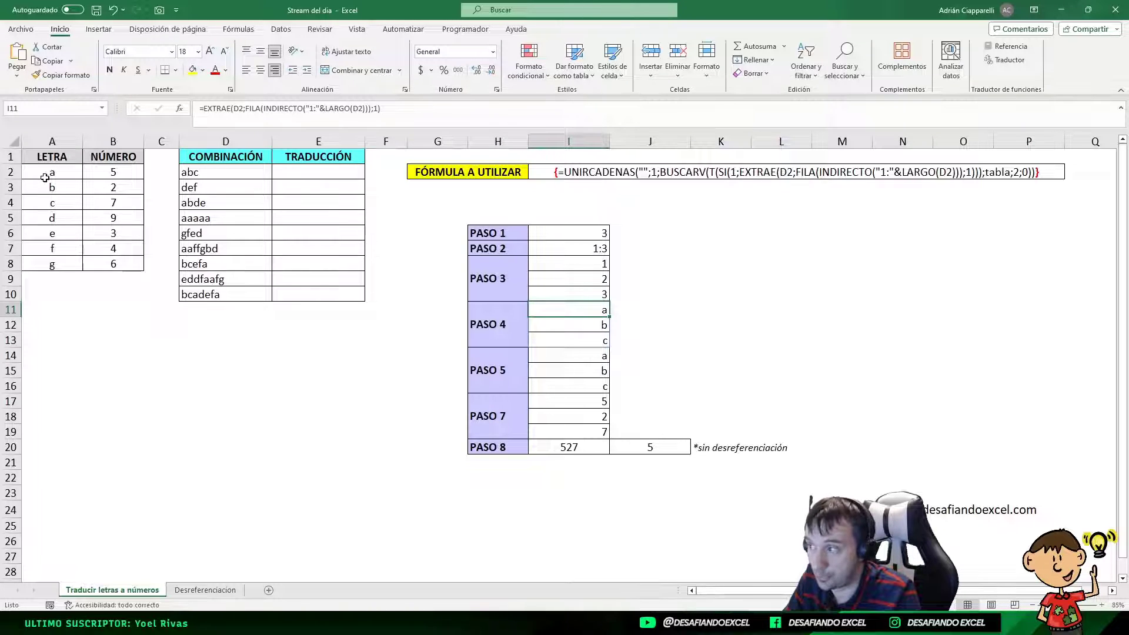
Examine the PASO 5 letters in I14:I16 against the letters and numbers of the lookup table A2:B8.
{"action": "left_click_drag", "start_coordinate": [45, 177], "coordinate": [106, 263]}
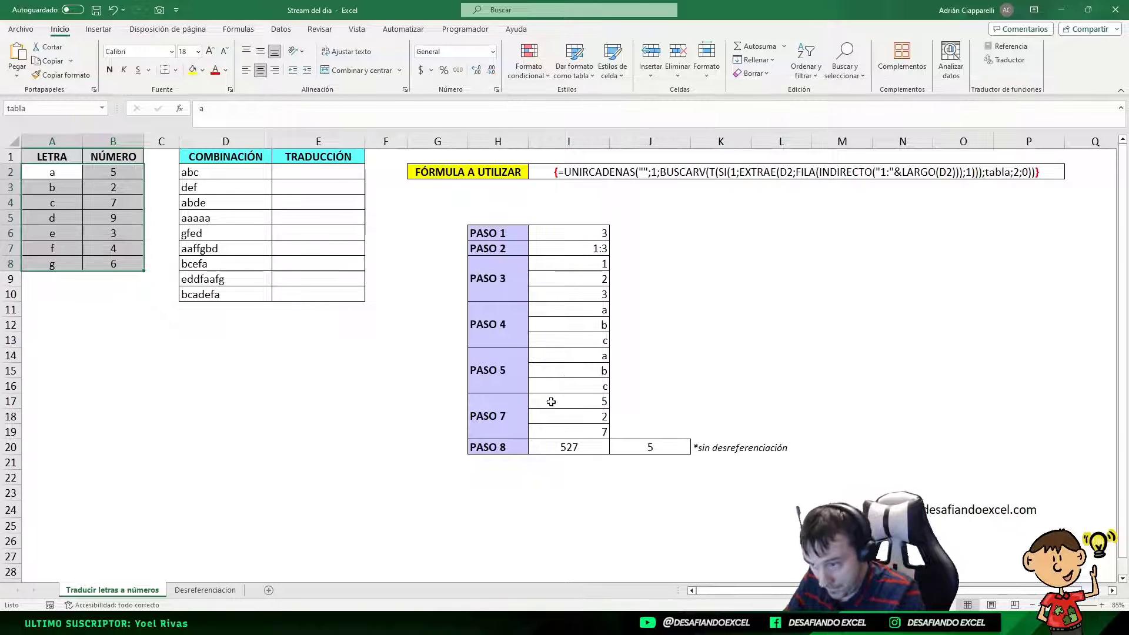
{"action": "left_click", "coordinate": [540, 356]}
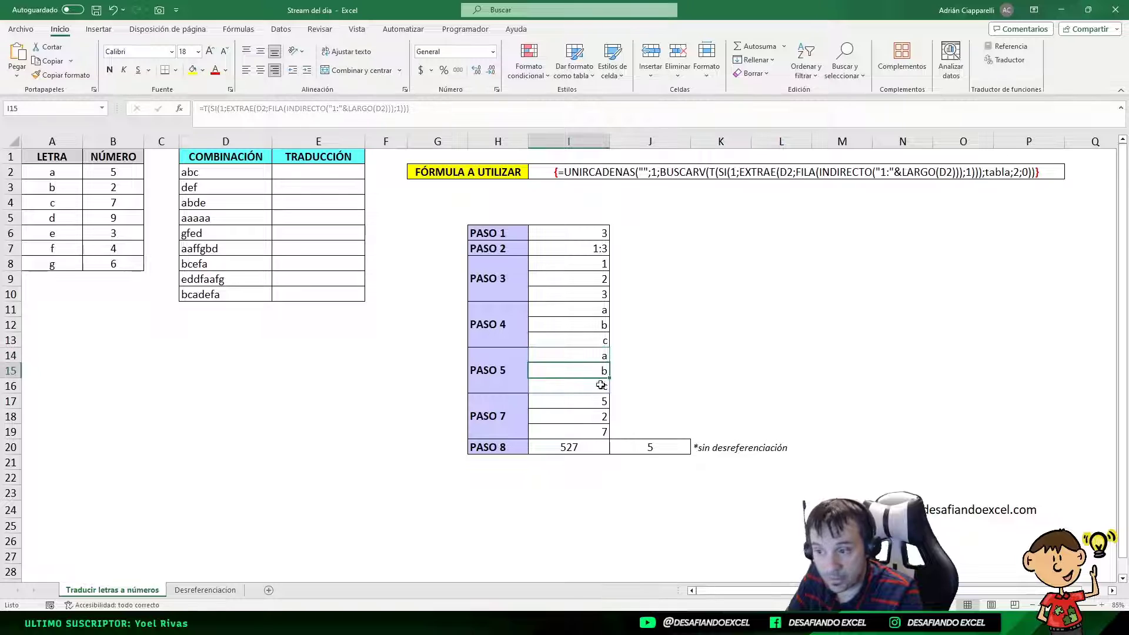
{"action": "left_click", "coordinate": [588, 372]}
{"action": "left_click", "coordinate": [598, 385]}
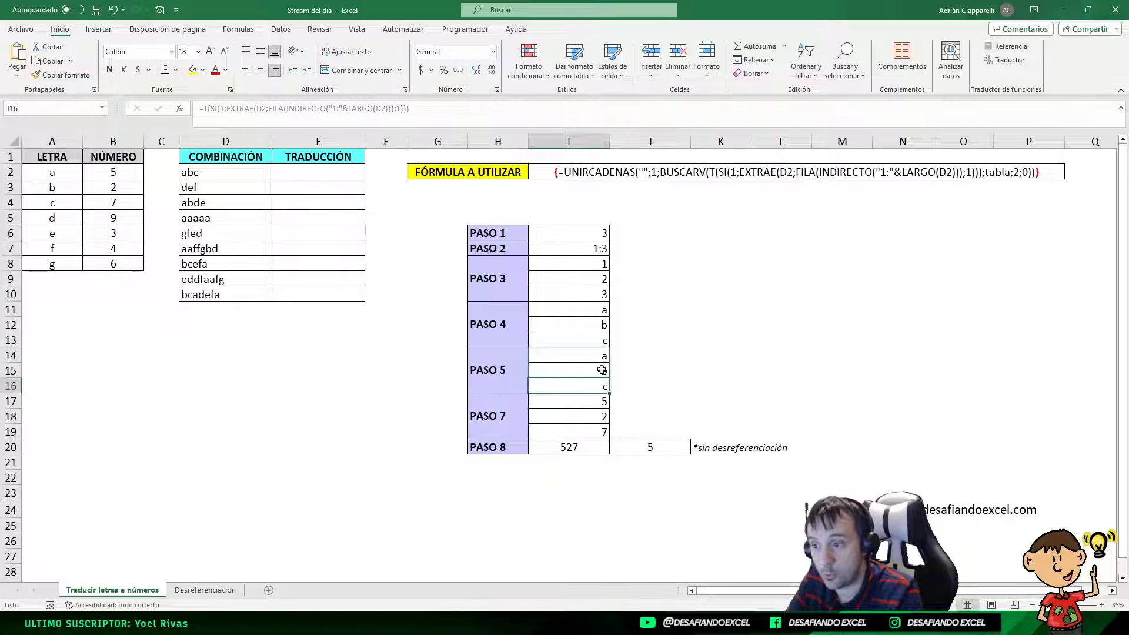
{"action": "left_click", "coordinate": [601, 370]}
{"action": "left_click", "coordinate": [600, 356]}
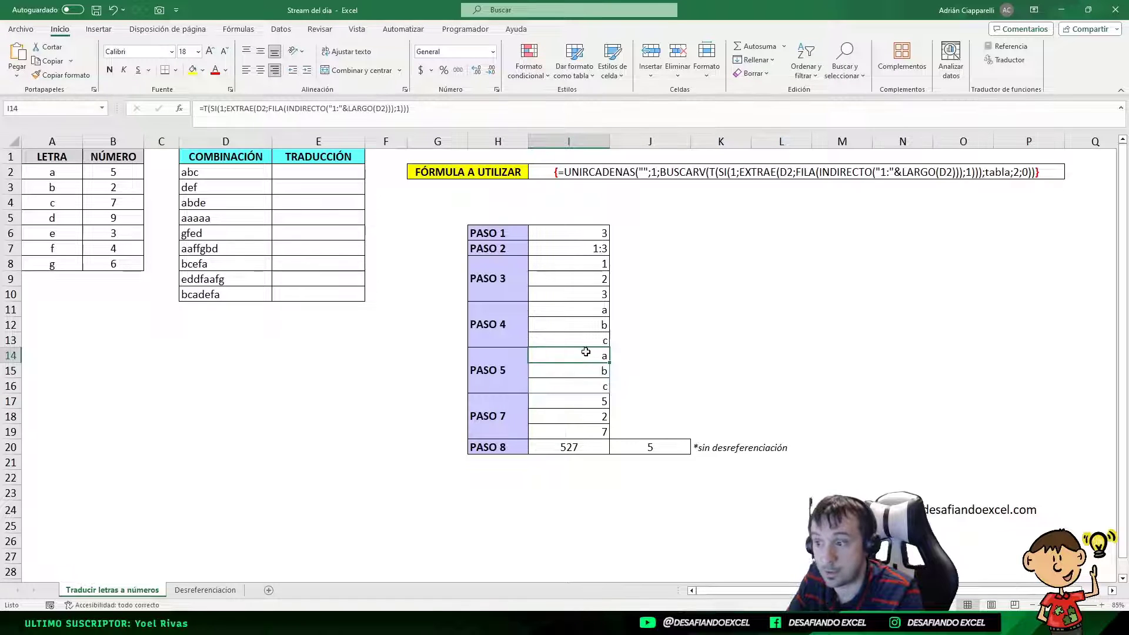
{"action": "left_click", "coordinate": [589, 371]}
{"action": "left_click", "coordinate": [589, 385]}
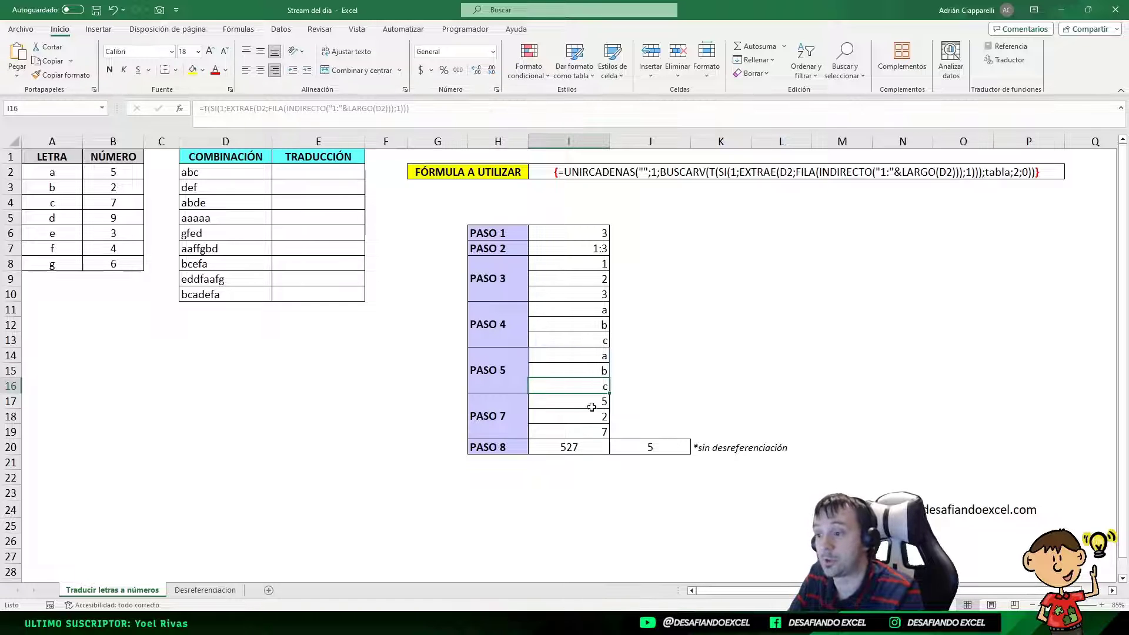
{"action": "left_click_drag", "start_coordinate": [562, 357], "coordinate": [577, 383]}
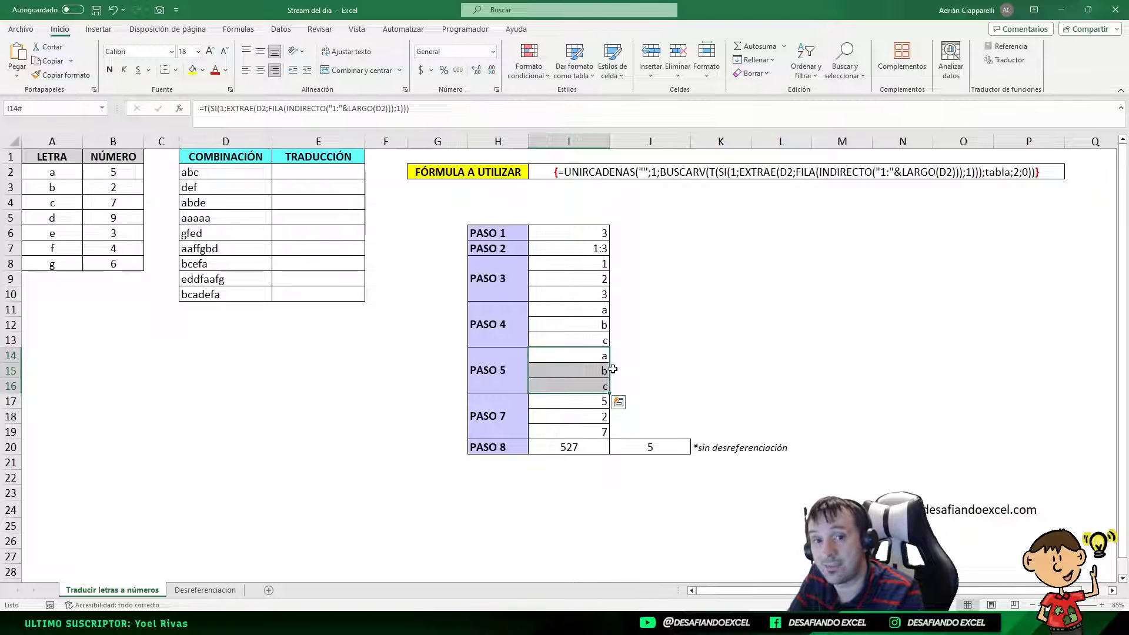
{"action": "left_click", "coordinate": [560, 356]}
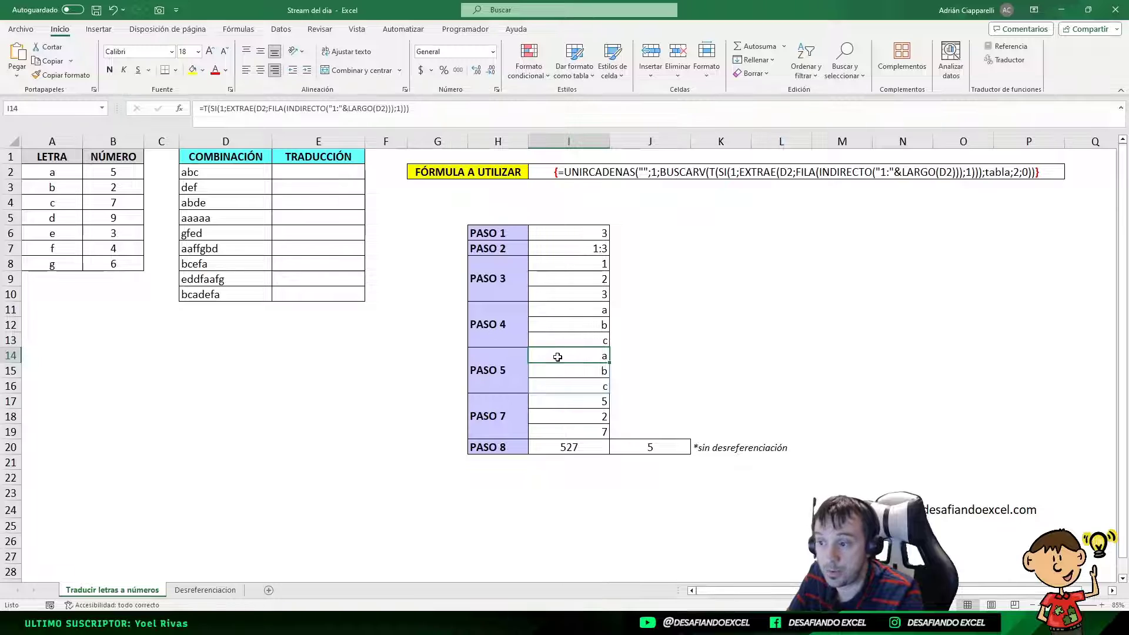
{"action": "left_click", "coordinate": [104, 176]}
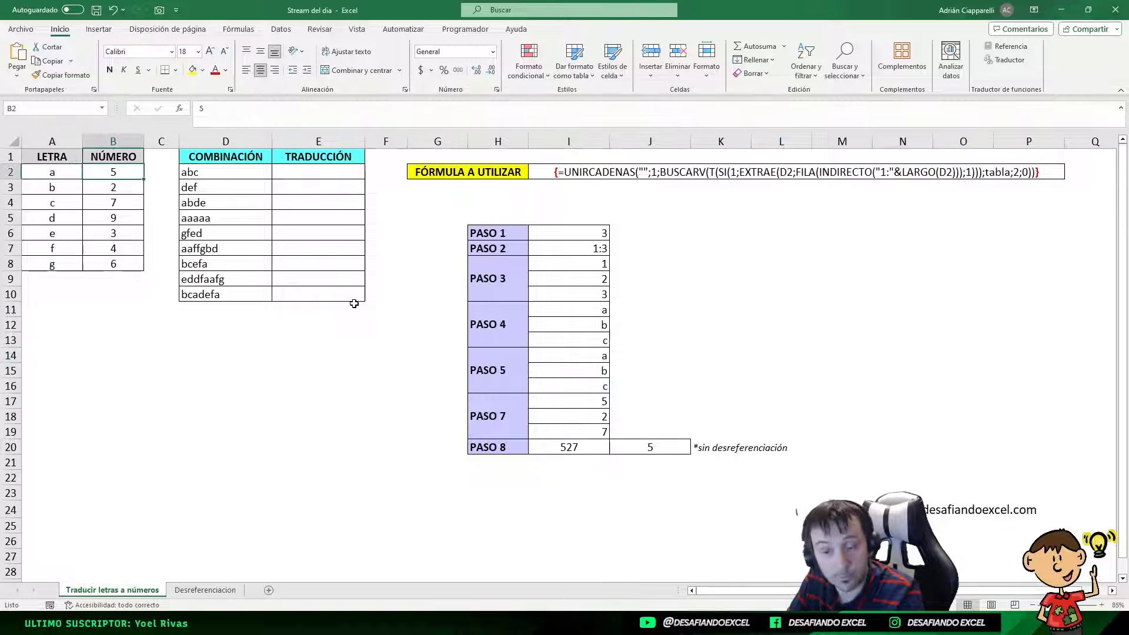
{"action": "left_click", "coordinate": [105, 189]}
Inspect the EXTRAE, SI and T parts of the PASO 5 formula in I14, leaving the formula as it is.
{"action": "left_click", "coordinate": [586, 357]}
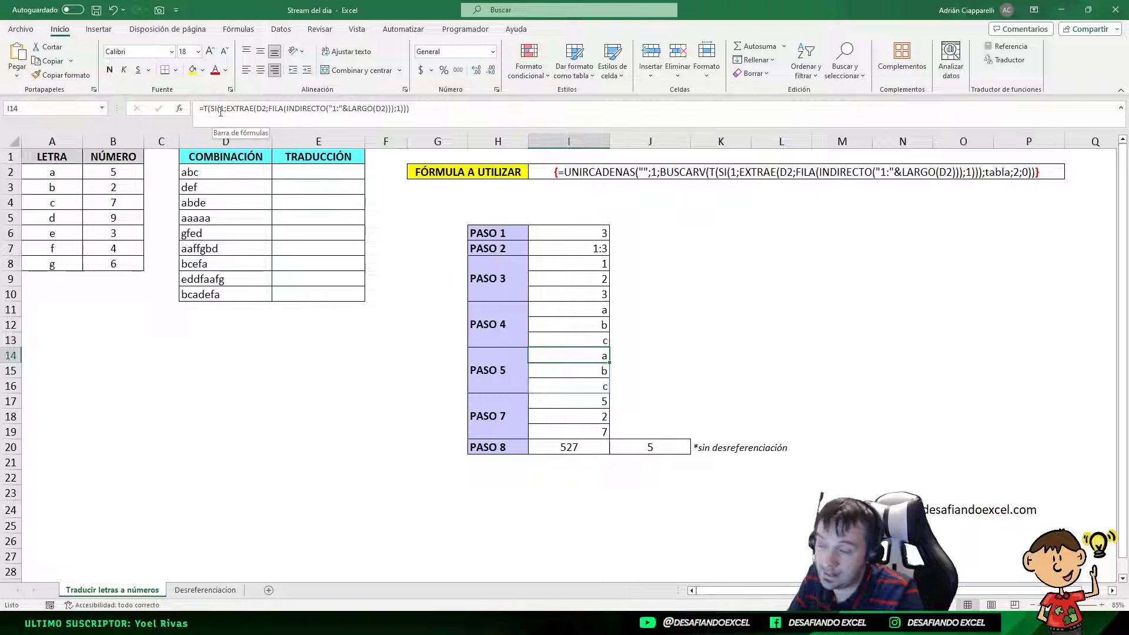
{"action": "left_click_drag", "start_coordinate": [227, 108], "coordinate": [411, 109]}
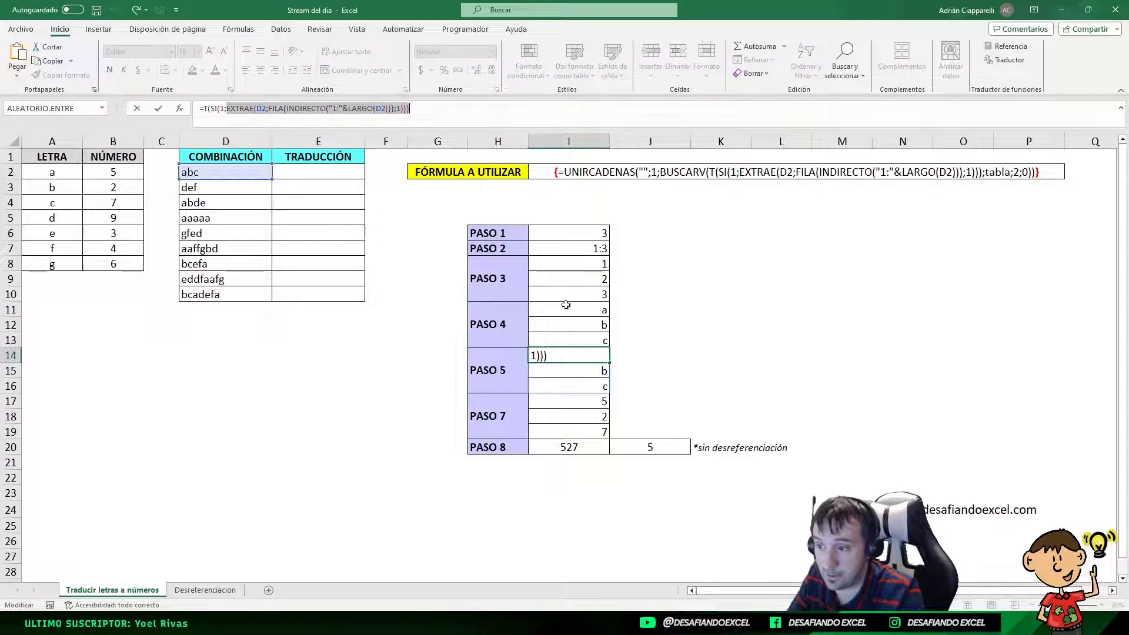
{"action": "left_click_drag", "start_coordinate": [228, 108], "coordinate": [401, 108]}
{"action": "left_click", "coordinate": [216, 109]}
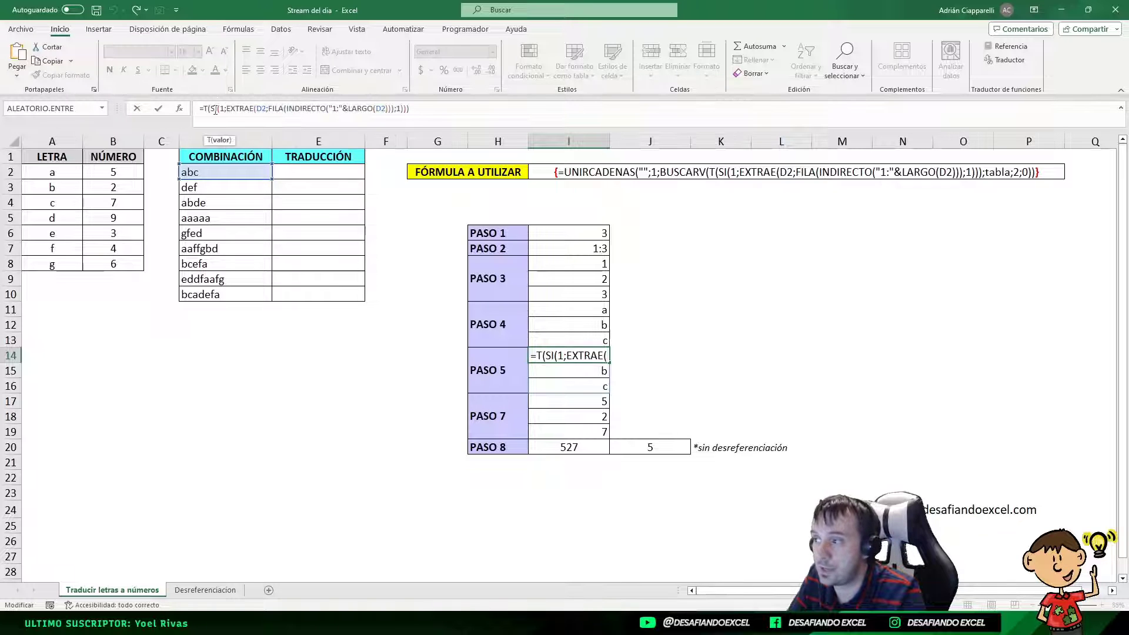
{"action": "left_click", "coordinate": [205, 108]}
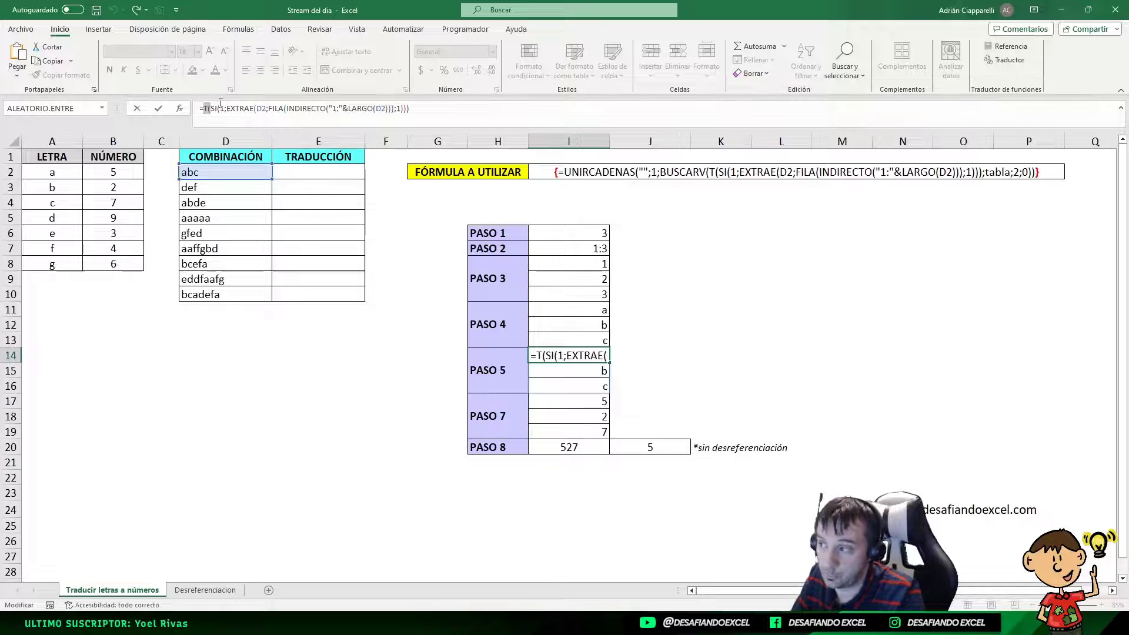
{"action": "left_click", "coordinate": [212, 108]}
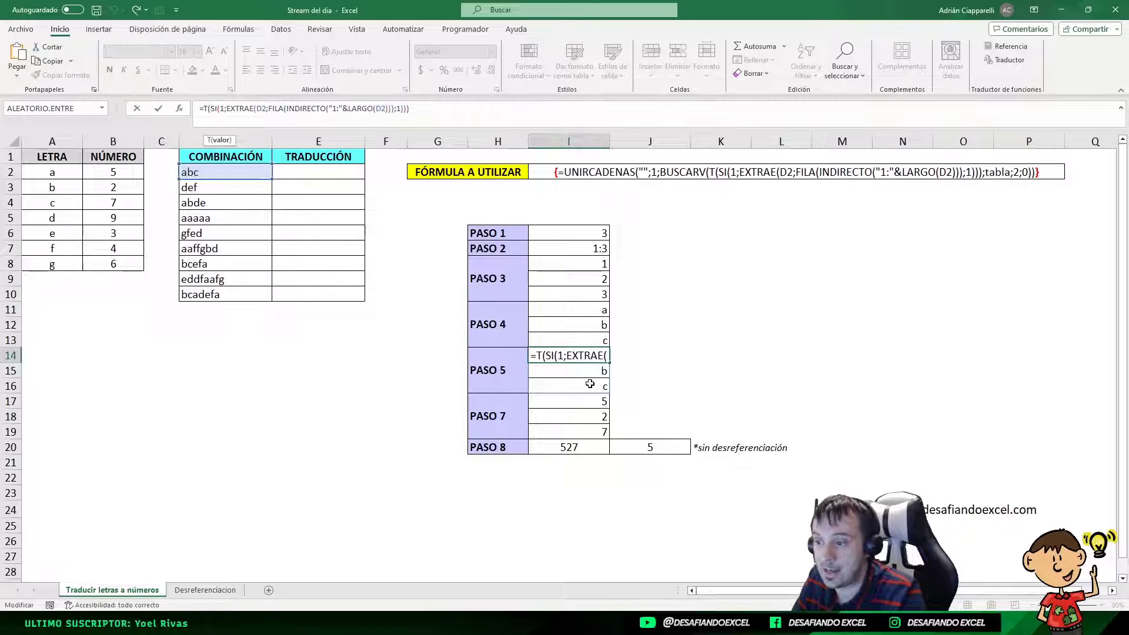
{"action": "key", "text": "Escape"}
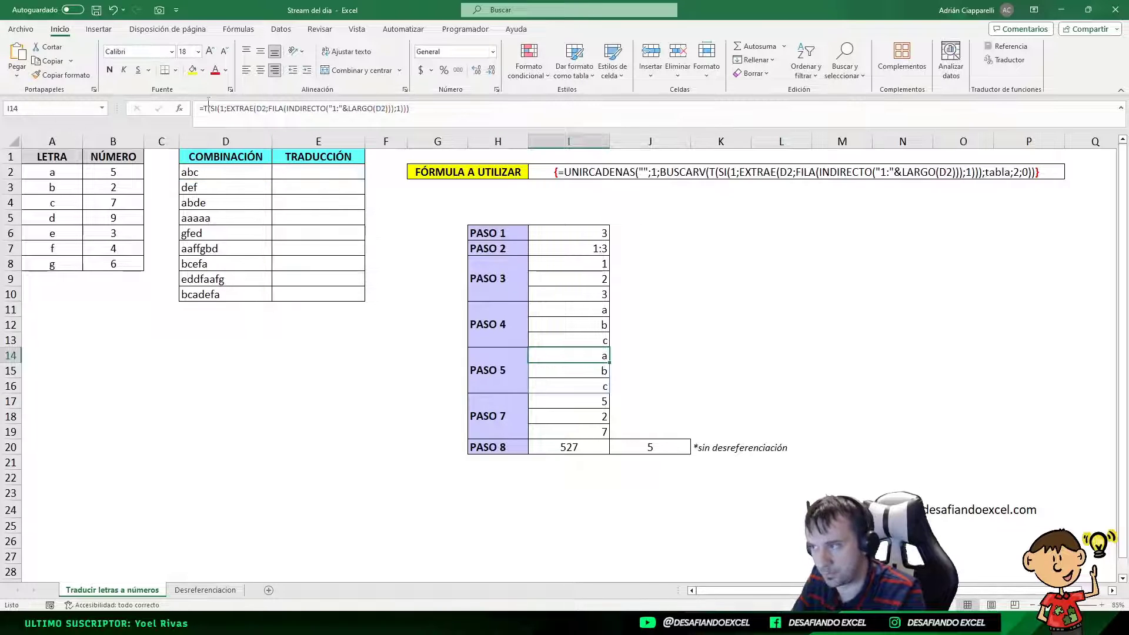
Examine the SI arguments in I14, the logical test 1 and the EXTRAE value-if-true, and compare with the PASO 4 formula in I11.
{"action": "left_click", "coordinate": [219, 108]}
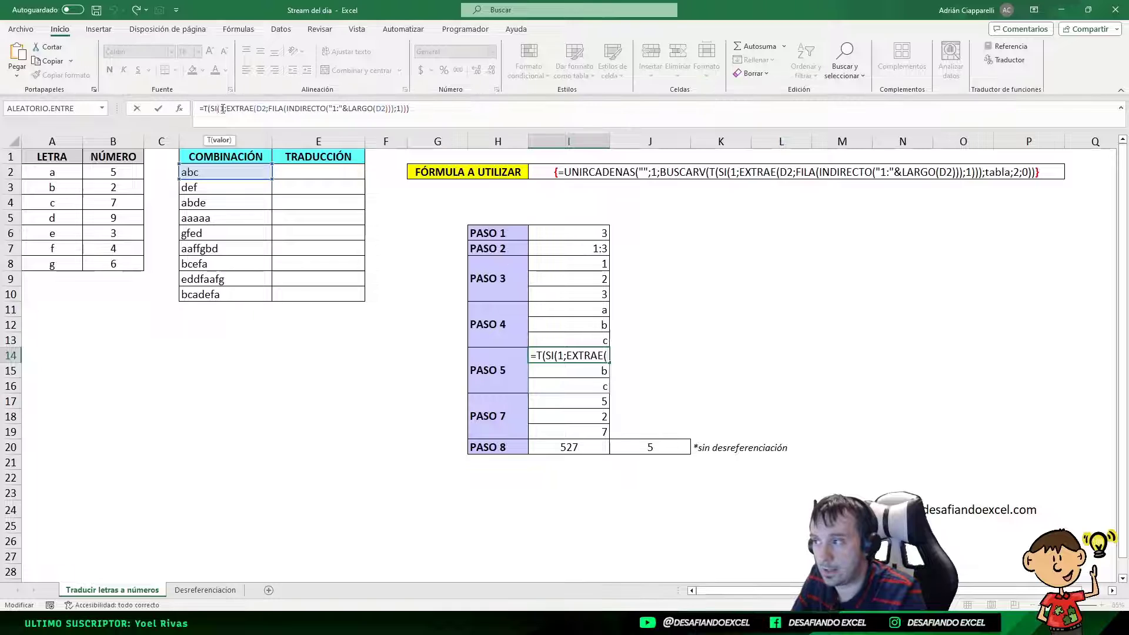
{"action": "left_click", "coordinate": [226, 109]}
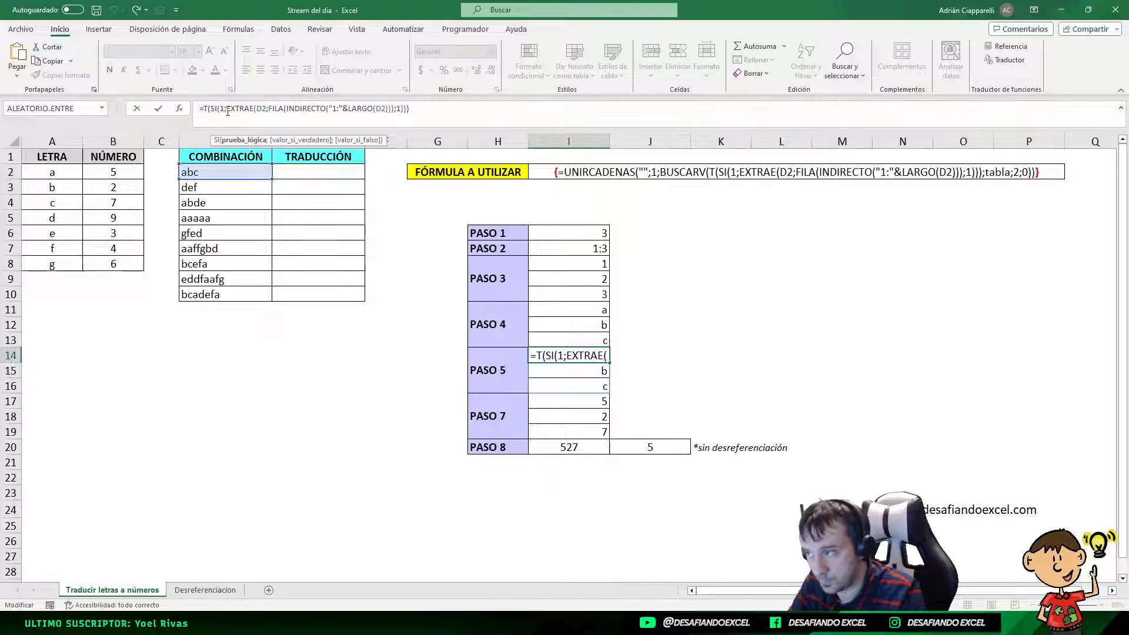
{"action": "left_click", "coordinate": [226, 108]}
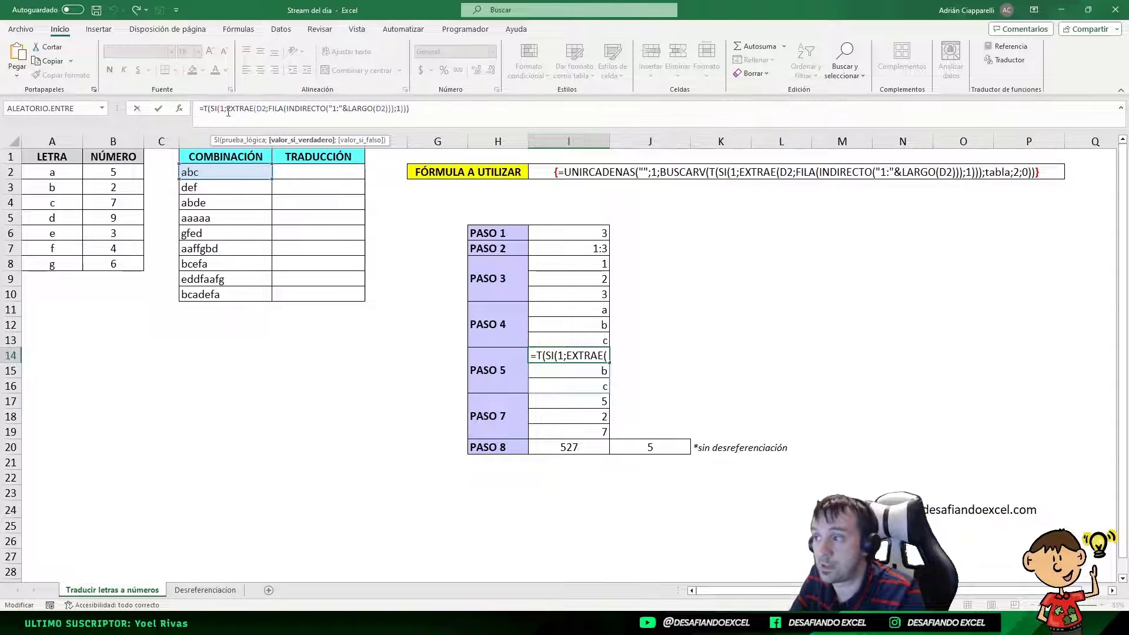
{"action": "left_click_drag", "start_coordinate": [227, 111], "coordinate": [405, 112]}
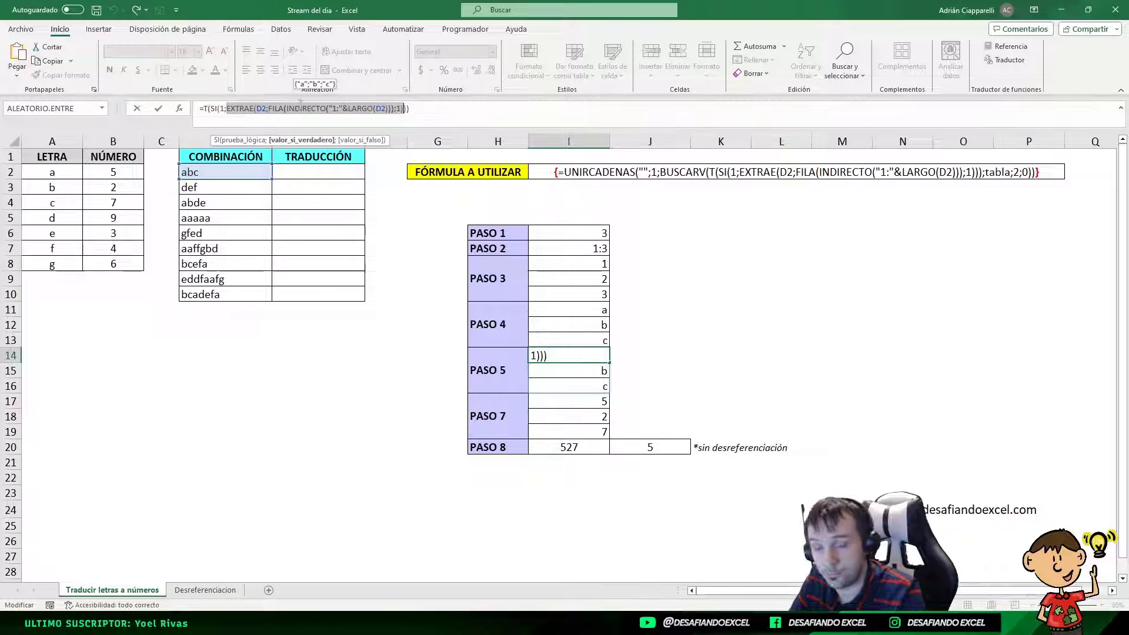
{"action": "left_click", "coordinate": [215, 112]}
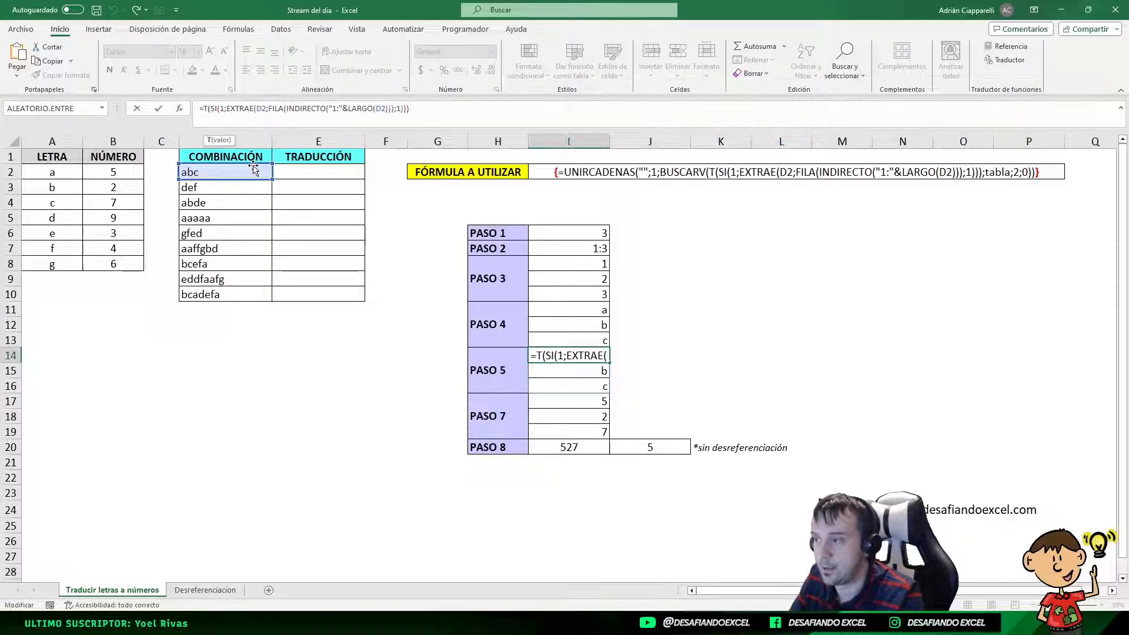
{"action": "key", "text": "Escape"}
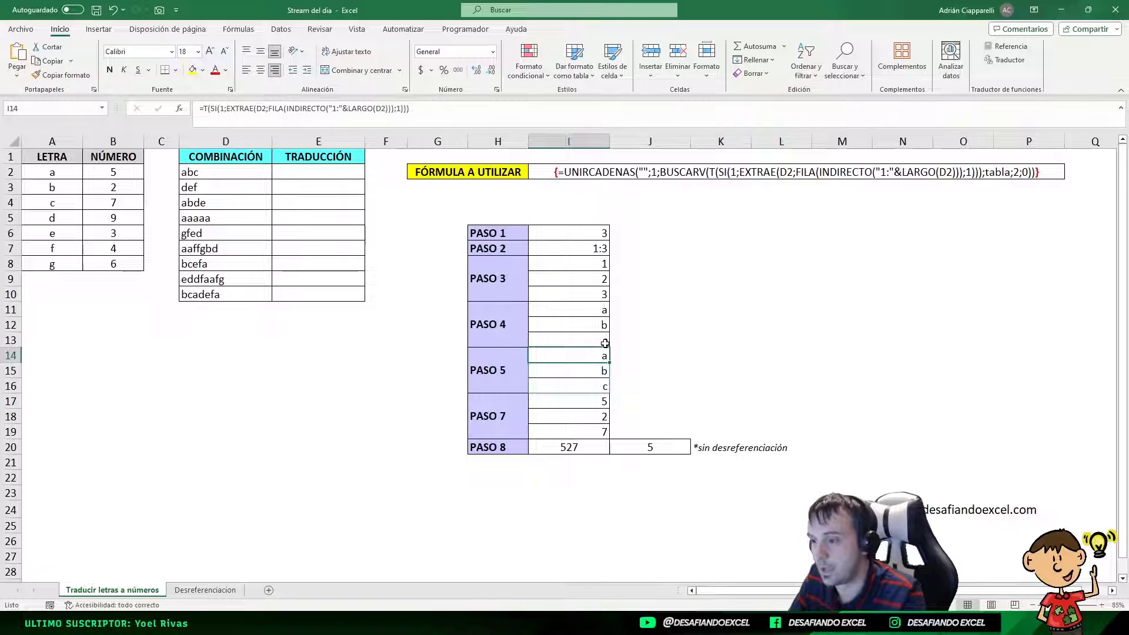
{"action": "left_click", "coordinate": [575, 313]}
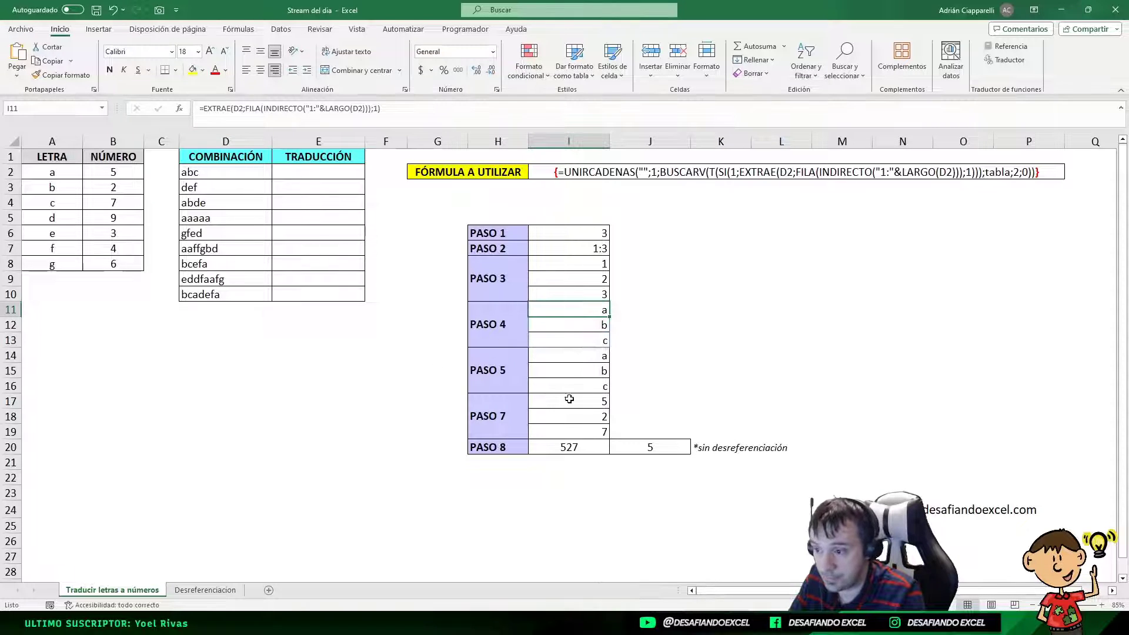
{"action": "left_click", "coordinate": [575, 353]}
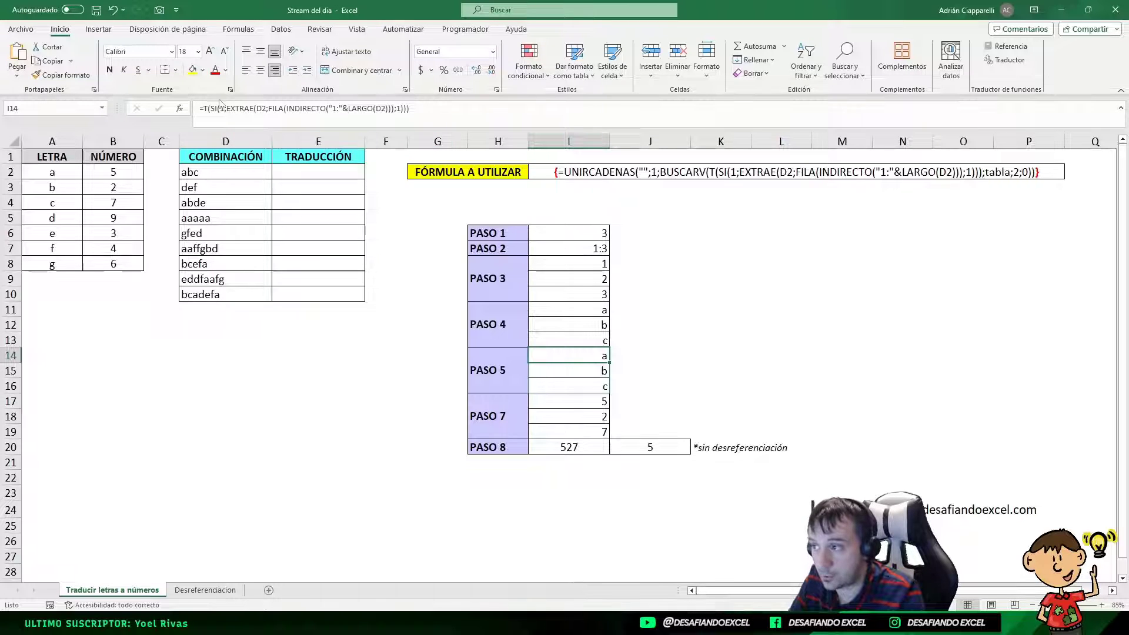
Examine the BUSCARV arguments of the PASO 7 formula in I17: lookup value, tabla, column 2 and exact match 0.
{"action": "left_click", "coordinate": [540, 405]}
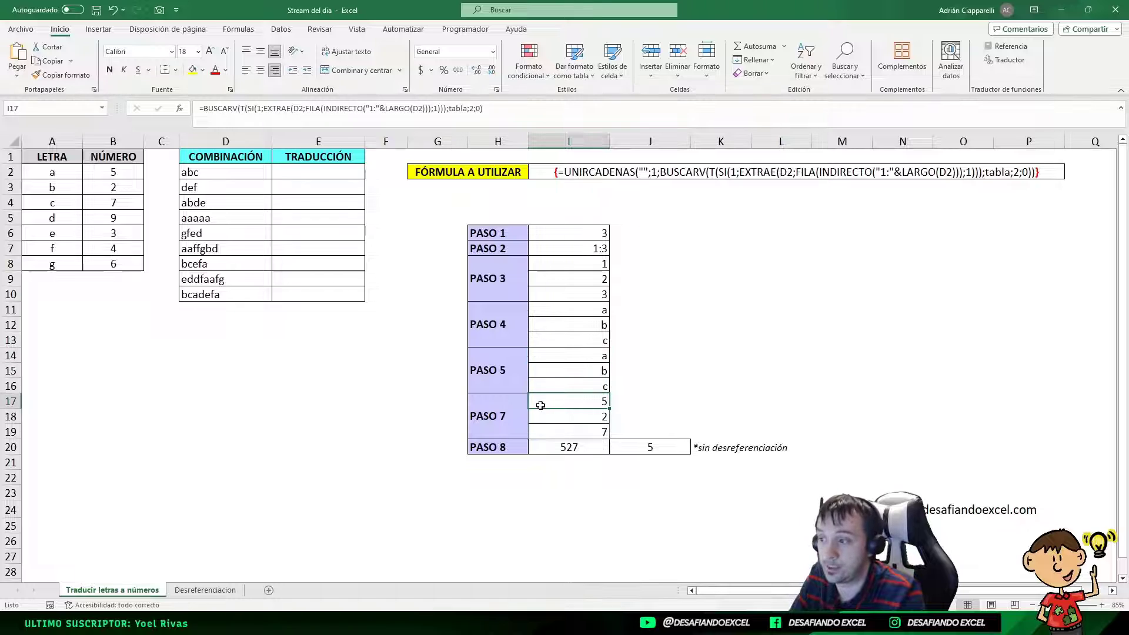
{"action": "left_click", "coordinate": [244, 107]}
{"action": "left_click", "coordinate": [253, 139]}
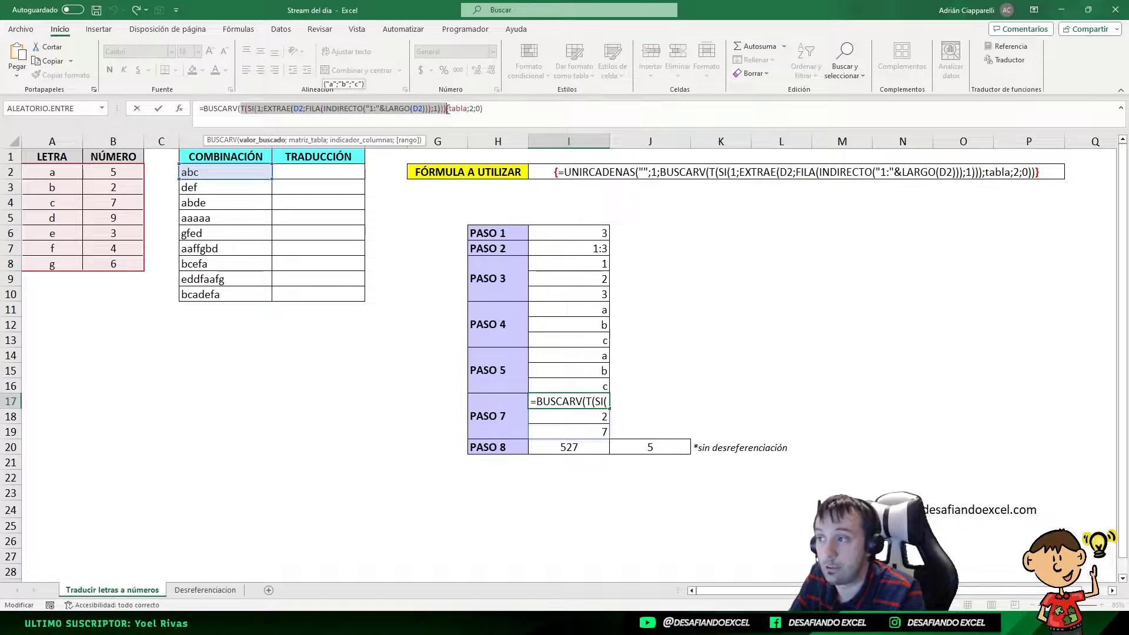
{"action": "left_click", "coordinate": [300, 140]}
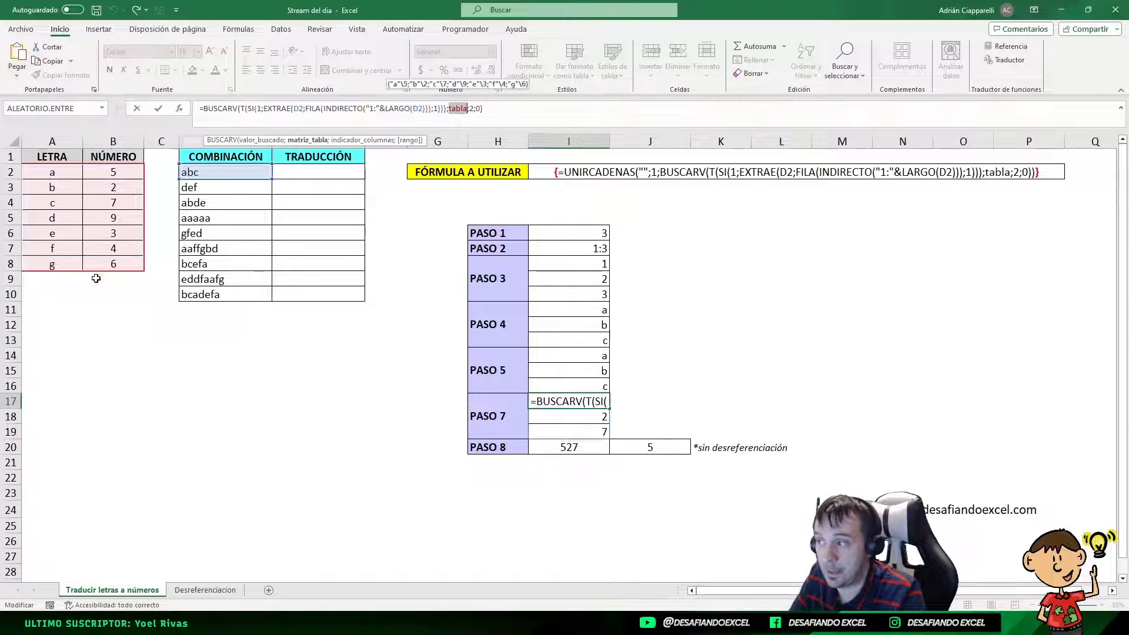
{"action": "left_click", "coordinate": [473, 108]}
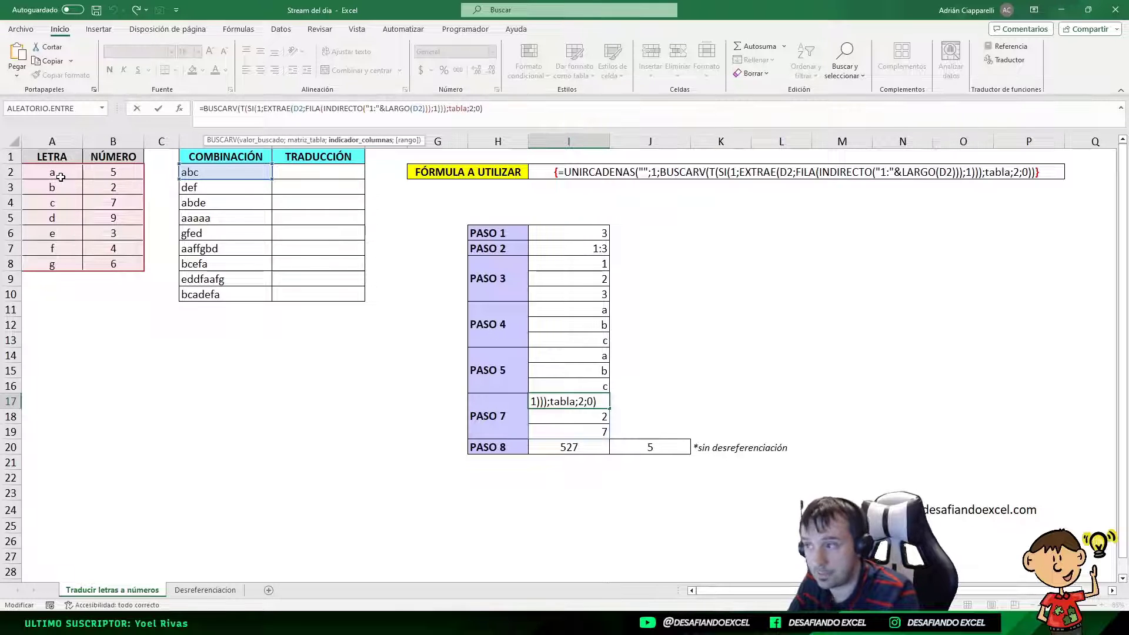
{"action": "left_click", "coordinate": [479, 110]}
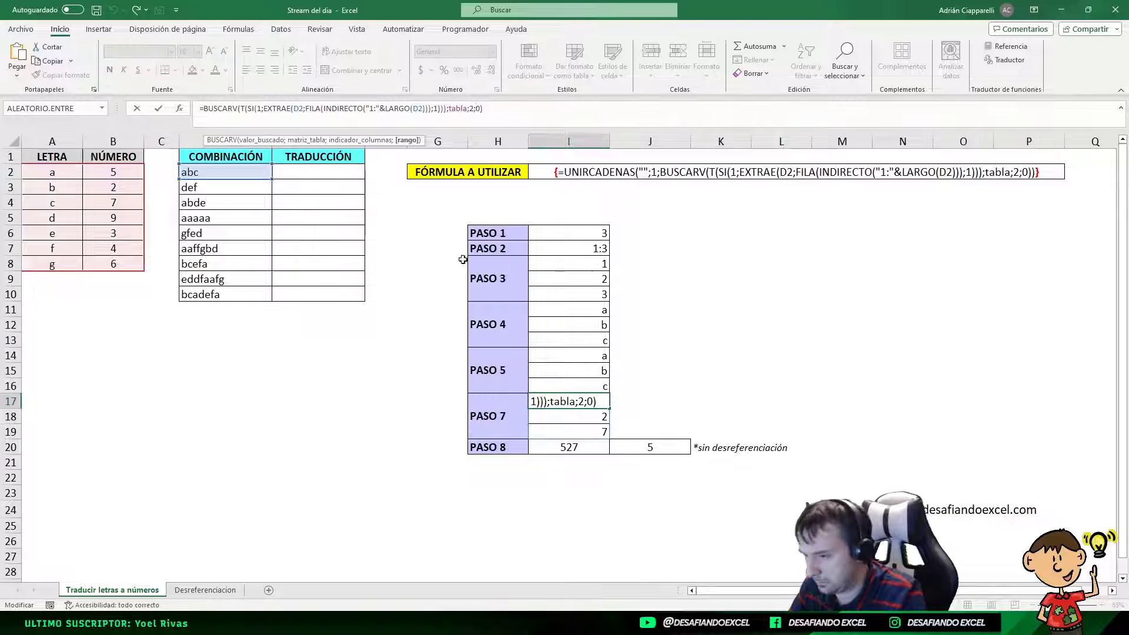
{"action": "key", "text": "ctrl+Return"}
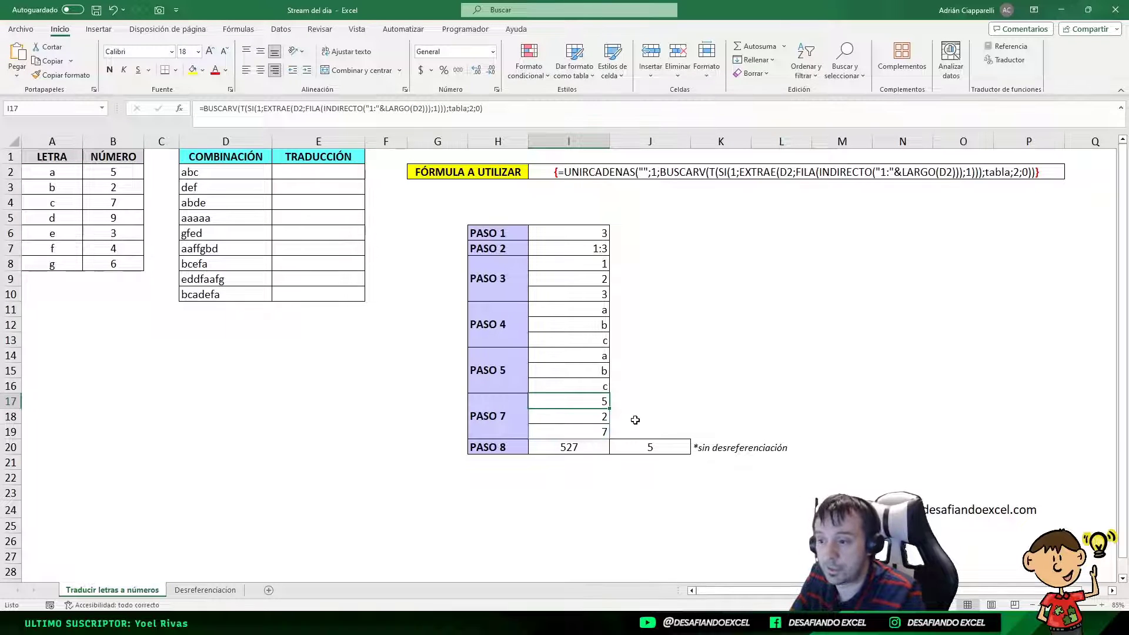
Review the PASO 7 results one by one in I17:I19.
{"action": "left_click", "coordinate": [598, 421]}
{"action": "left_click", "coordinate": [598, 434]}
{"action": "left_click", "coordinate": [594, 400]}
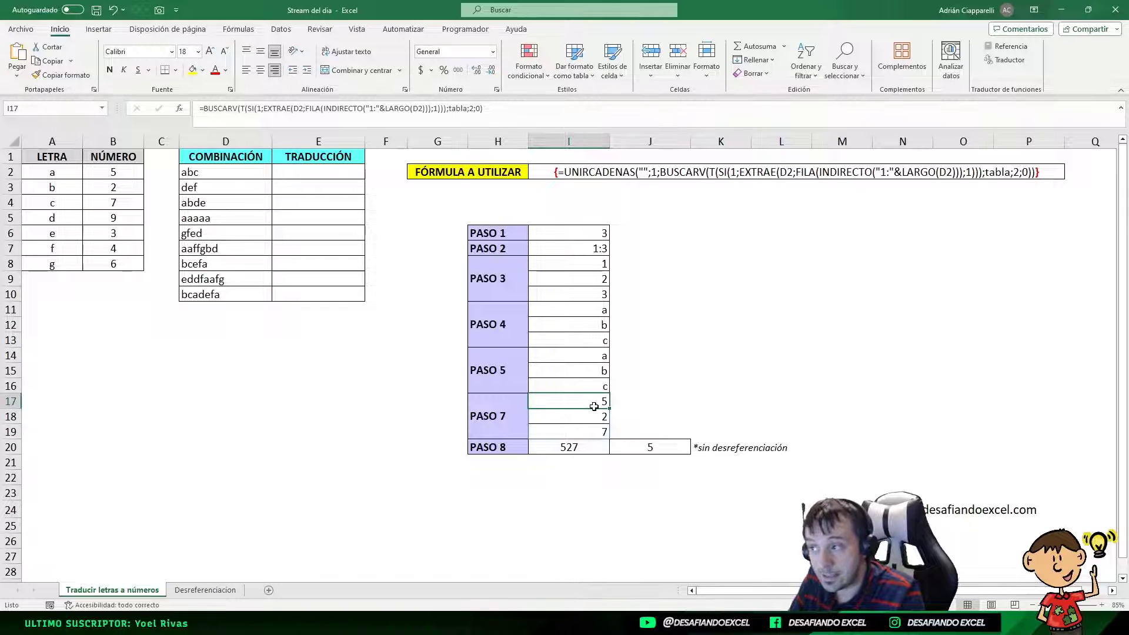
Try the PASO 7 formula in I17 without the T and SI wrapper around EXTRAE.
{"action": "left_click", "coordinate": [262, 109]}
{"action": "left_click_drag", "start_coordinate": [261, 108], "coordinate": [240, 109]}
{"action": "key", "text": "Delete"}
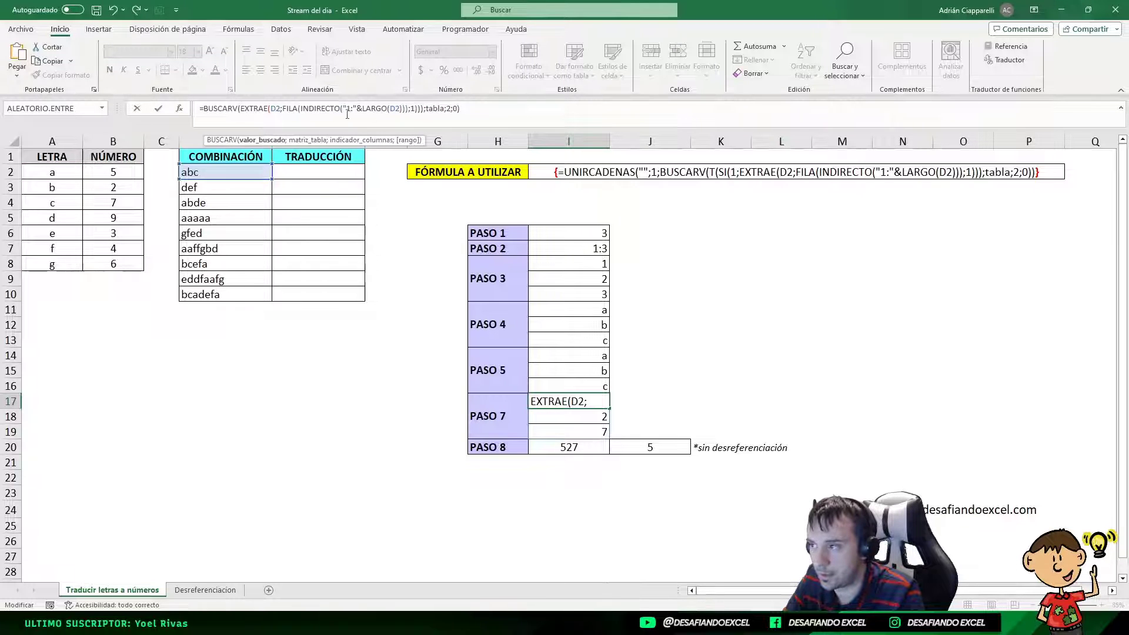
{"action": "left_click", "coordinate": [423, 108]}
{"action": "key", "text": "BackSpace"}
{"action": "key", "text": "BackSpace"}
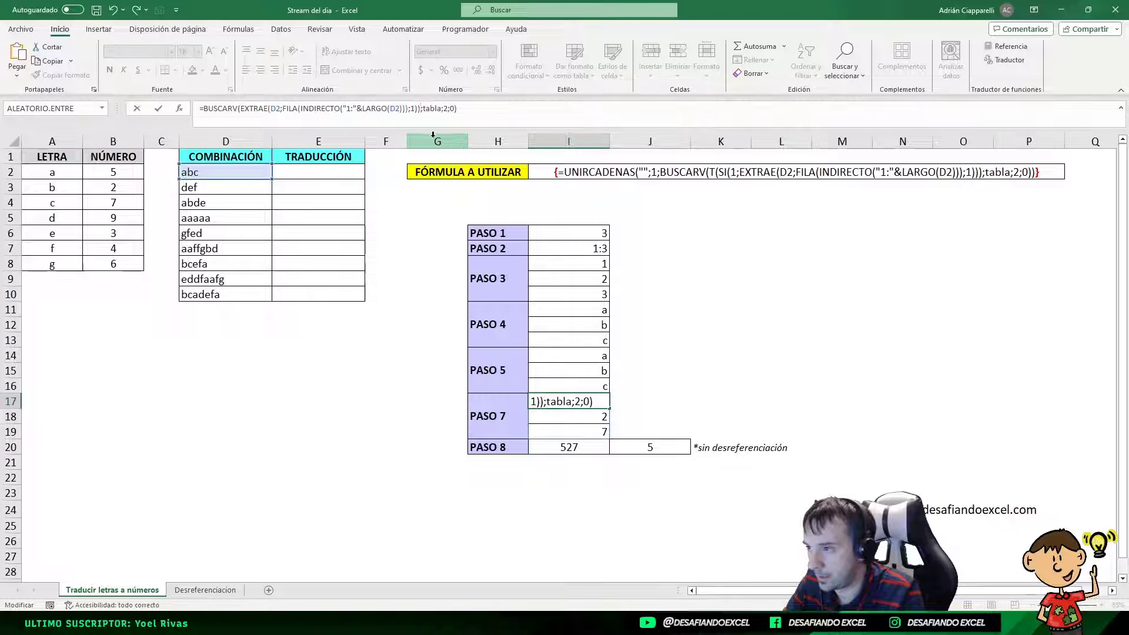
{"action": "key", "text": "Return"}
{"action": "key", "text": "Up"}
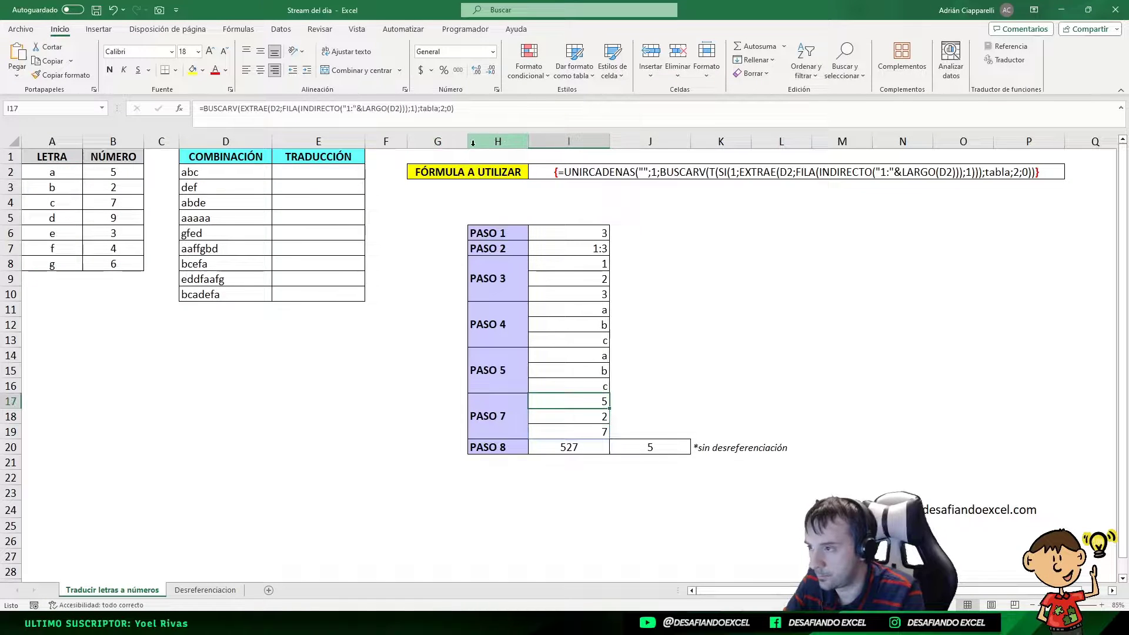
Undo and redo the shortened I17 formula, try entering it as an array formula, and revert to the version with T and SI.
{"action": "key", "text": "ctrl+z"}
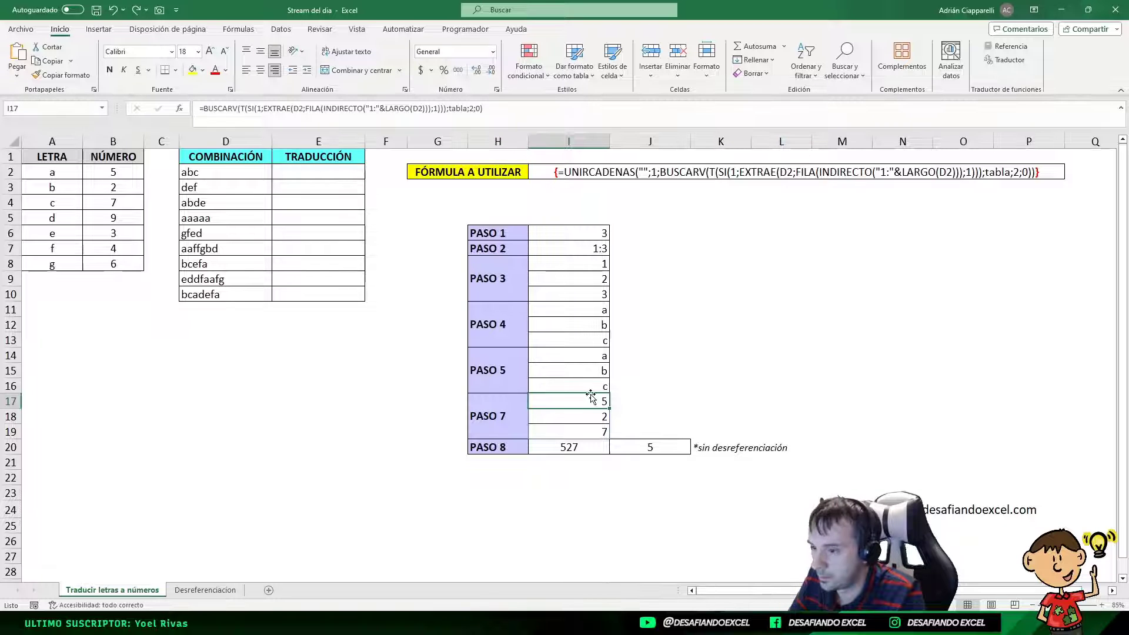
{"action": "left_click", "coordinate": [133, 13]}
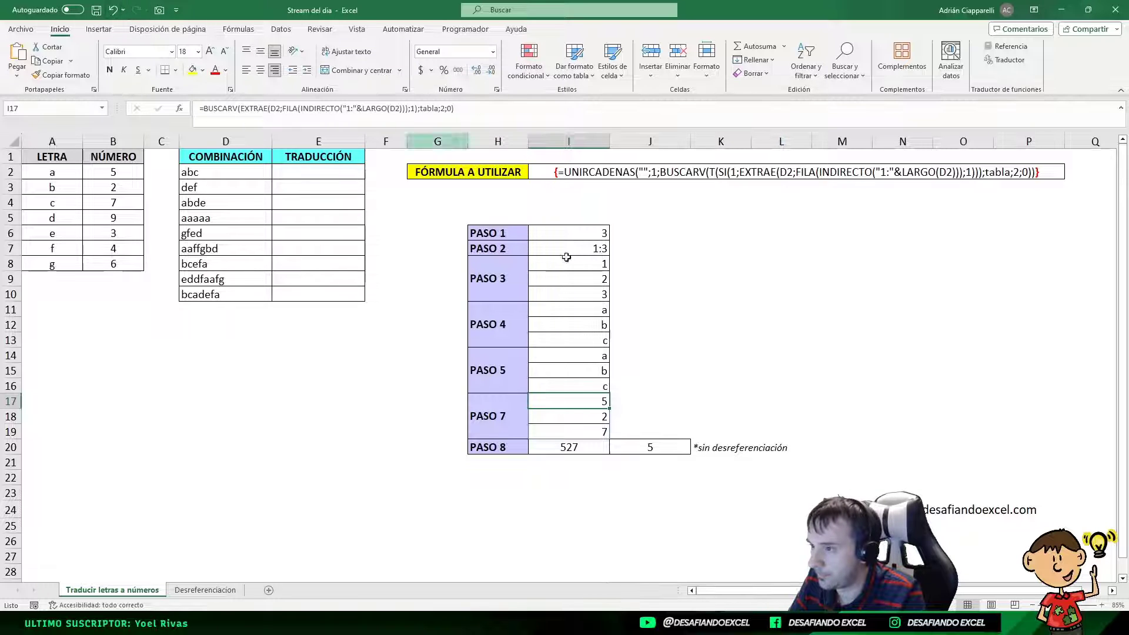
{"action": "double_click", "coordinate": [597, 400]}
{"action": "key", "text": "ctrl+shift+Return"}
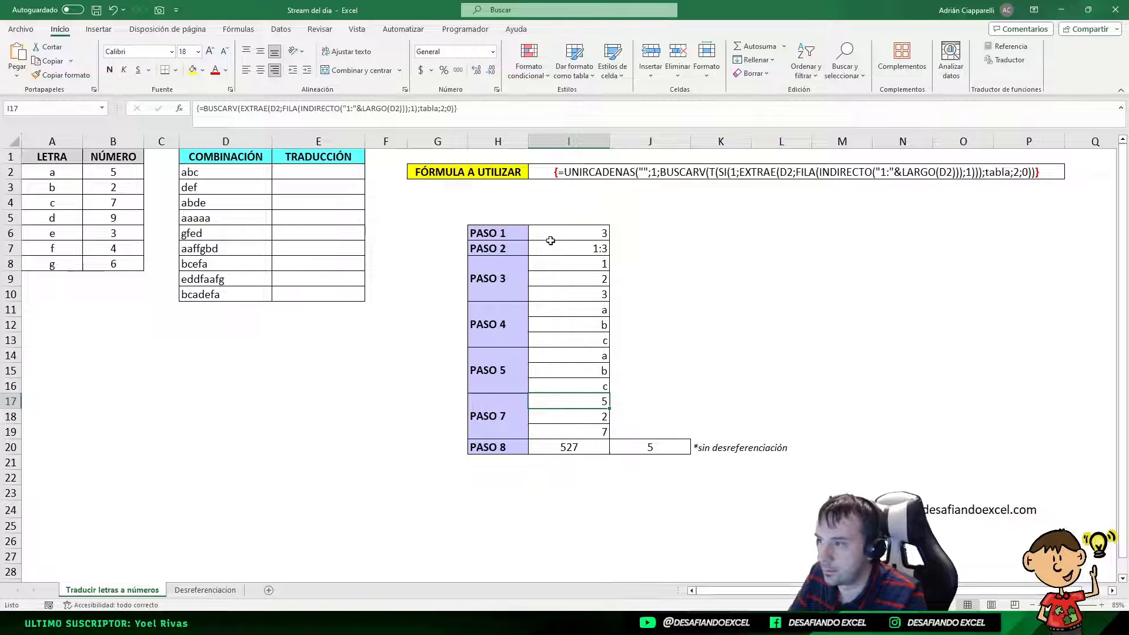
{"action": "key", "text": "ctrl+z"}
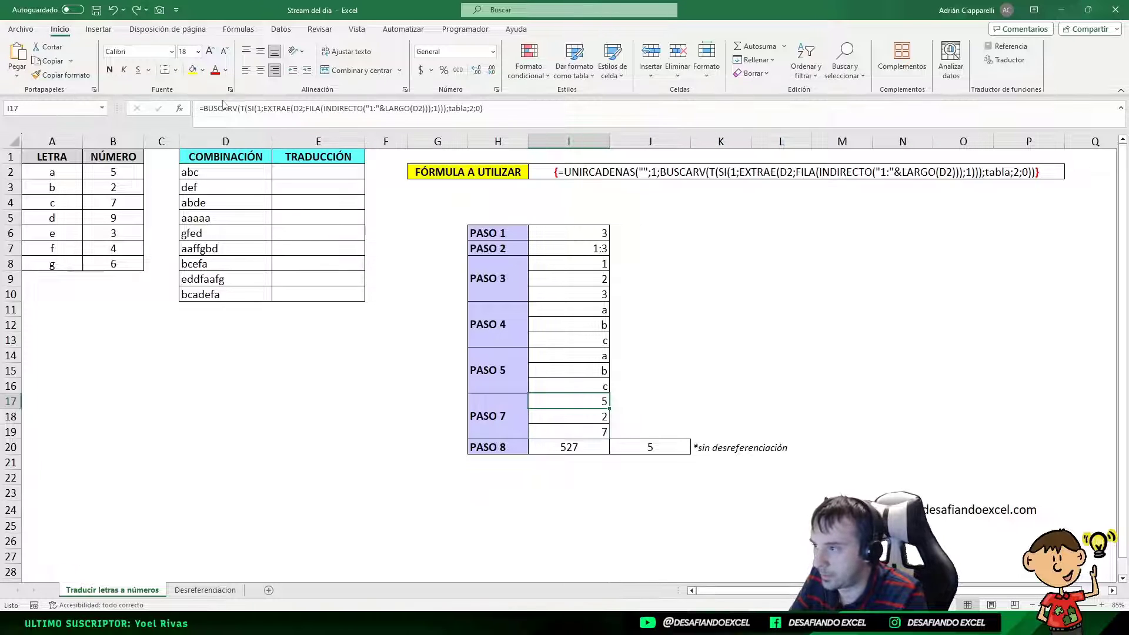
Inspect the EXTRAE value-if-true argument of SI and the value passed to T in the I17 formula.
{"action": "left_click", "coordinate": [249, 110]}
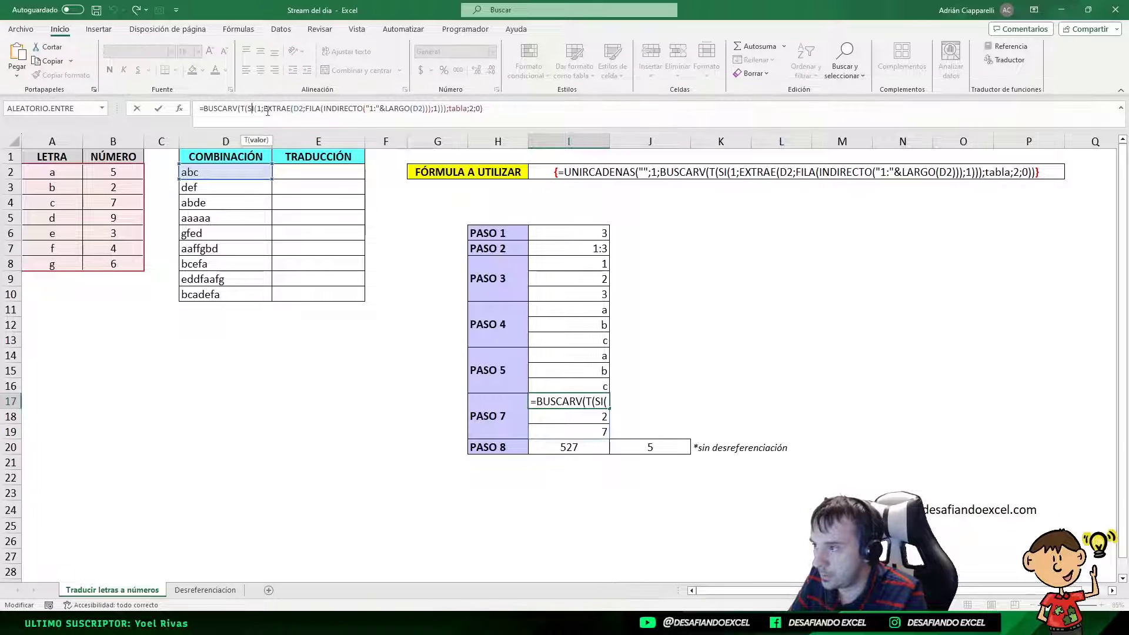
{"action": "left_click", "coordinate": [262, 110]}
{"action": "left_click_drag", "start_coordinate": [263, 108], "coordinate": [446, 108]}
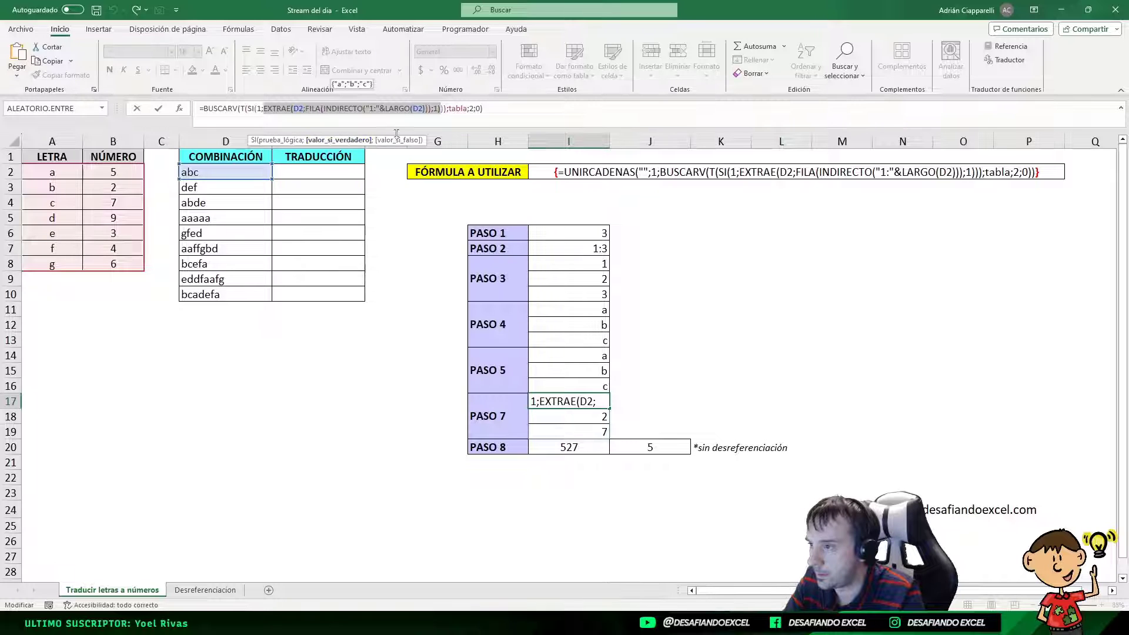
{"action": "left_click", "coordinate": [445, 110]}
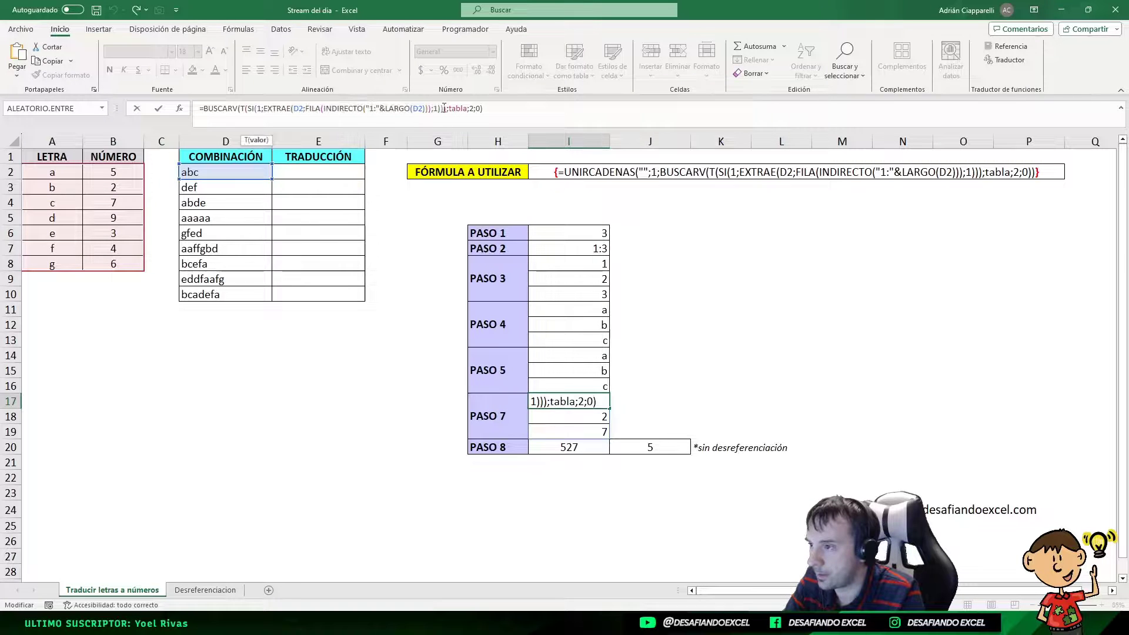
{"action": "left_click", "coordinate": [448, 110]}
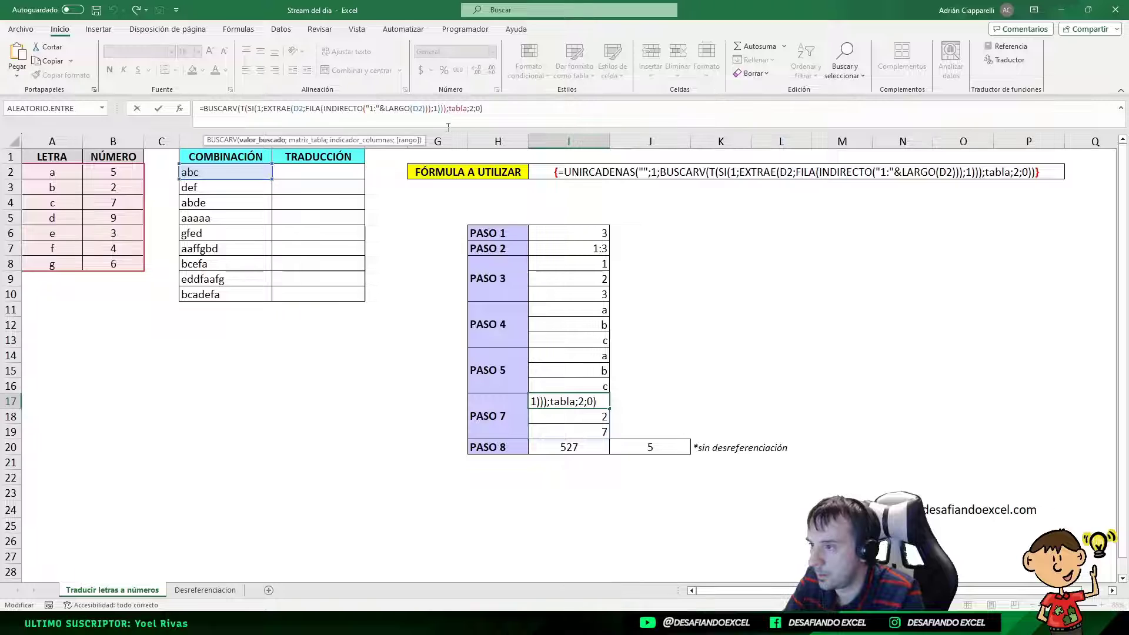
{"action": "left_click", "coordinate": [248, 110]}
{"action": "left_click", "coordinate": [257, 141]}
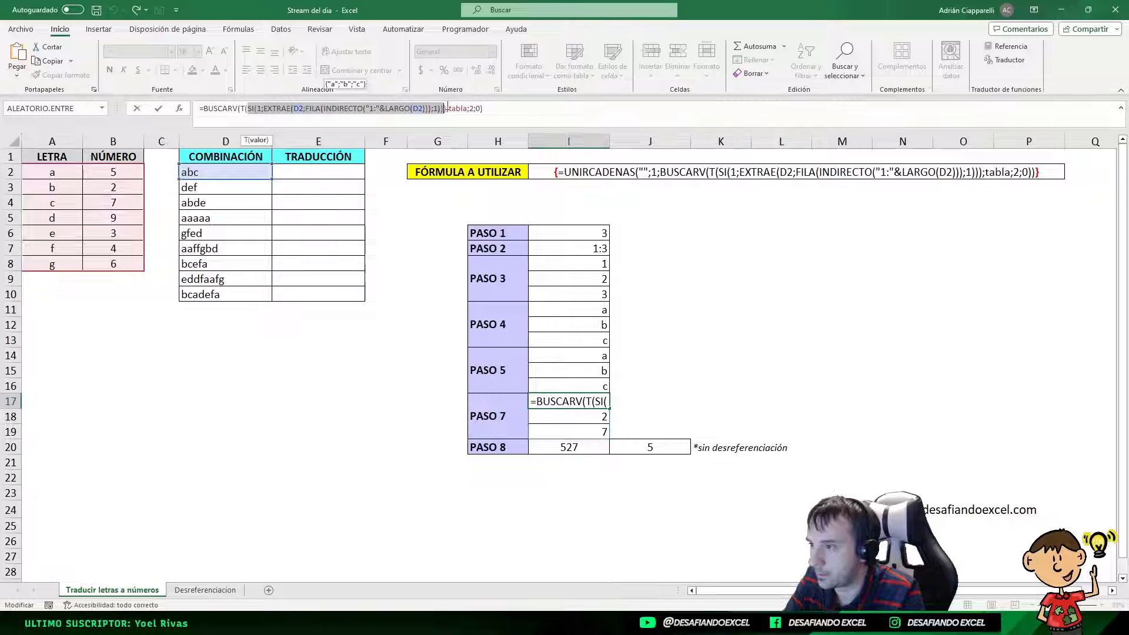
Strip the T function and then the SI(1; part from the lookup value in the I17 formula.
{"action": "left_click", "coordinate": [248, 108]}
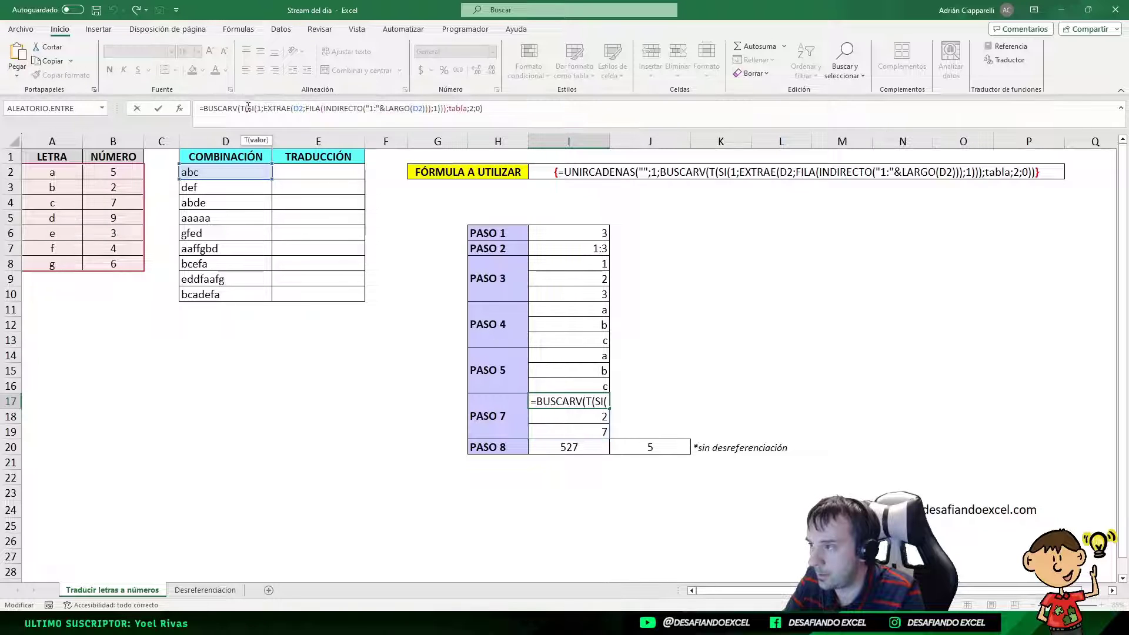
{"action": "key", "text": "BackSpace"}
{"action": "key", "text": "BackSpace"}
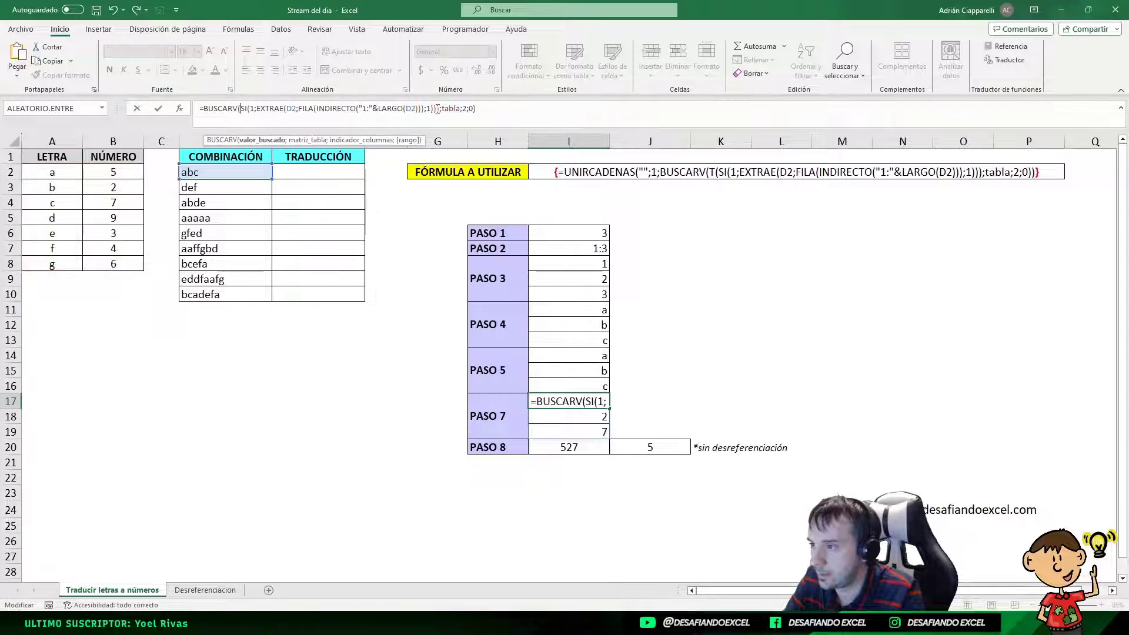
{"action": "left_click", "coordinate": [438, 108]}
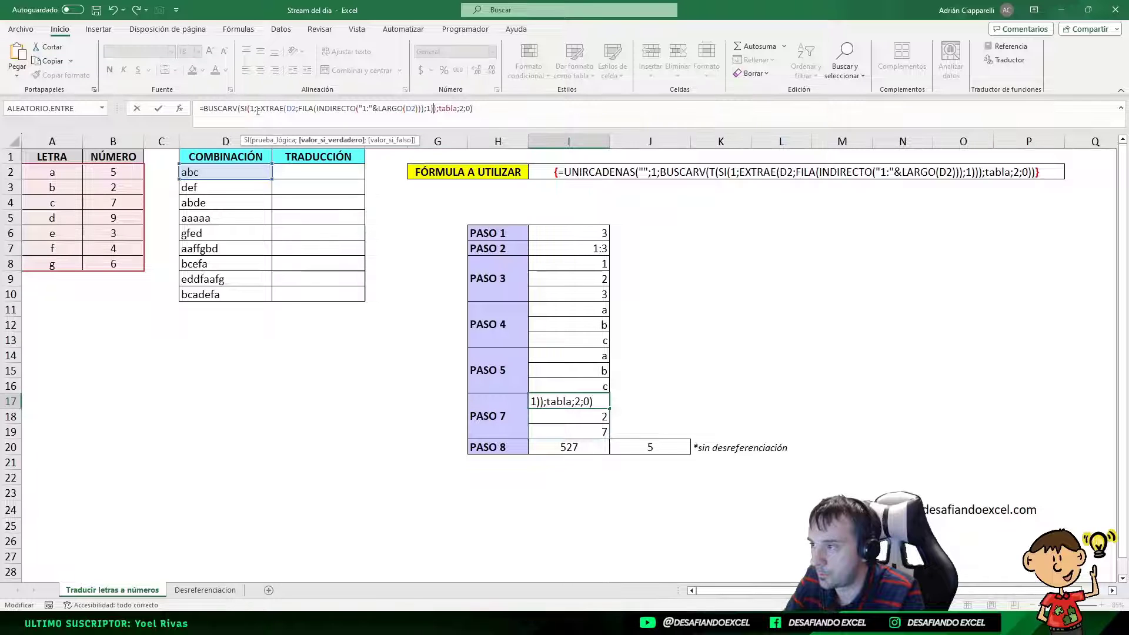
{"action": "left_click_drag", "start_coordinate": [256, 109], "coordinate": [242, 108]}
{"action": "key", "text": "BackSpace"}
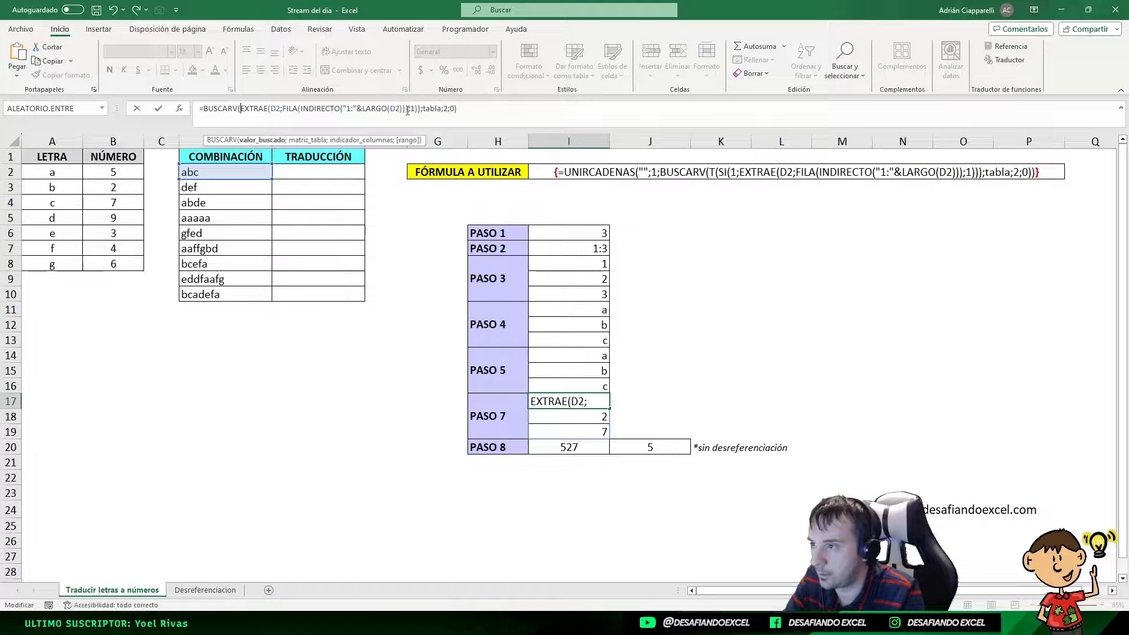
Correct the closing parentheses and enter I17 as the array formula =BUSCARV(EXTRAE(D2;FILA(INDIRECTO("1:"&LARGO(D2)));1);tabla;2;0).
{"action": "left_click", "coordinate": [408, 109]}
{"action": "key", "text": "BackSpace"}
{"action": "key", "text": "Return"}
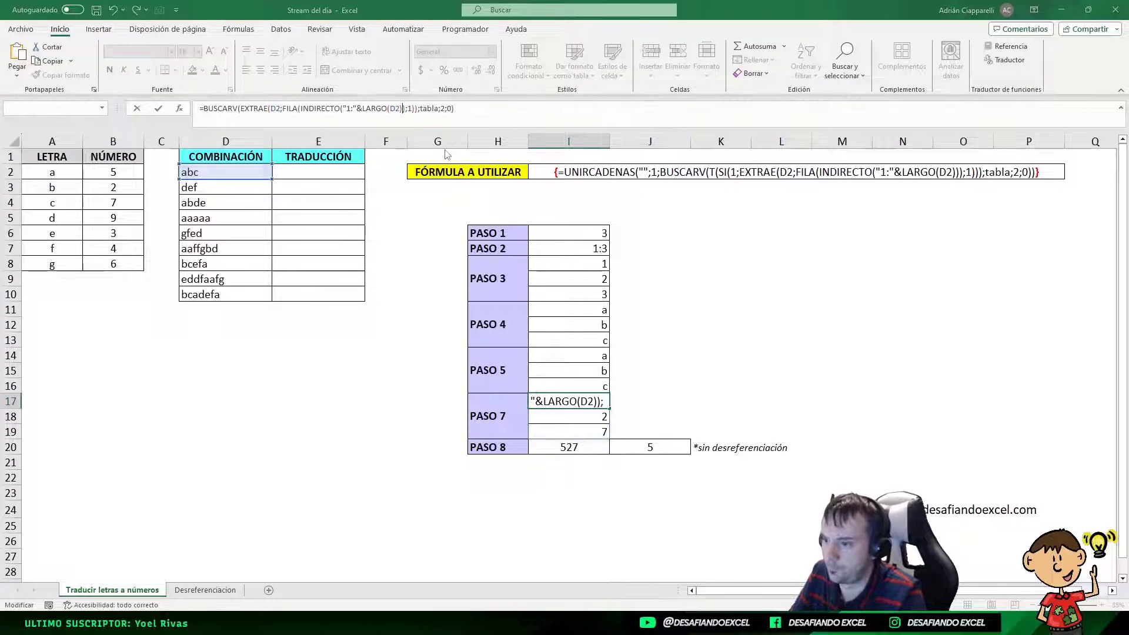
{"action": "key", "text": "Return"}
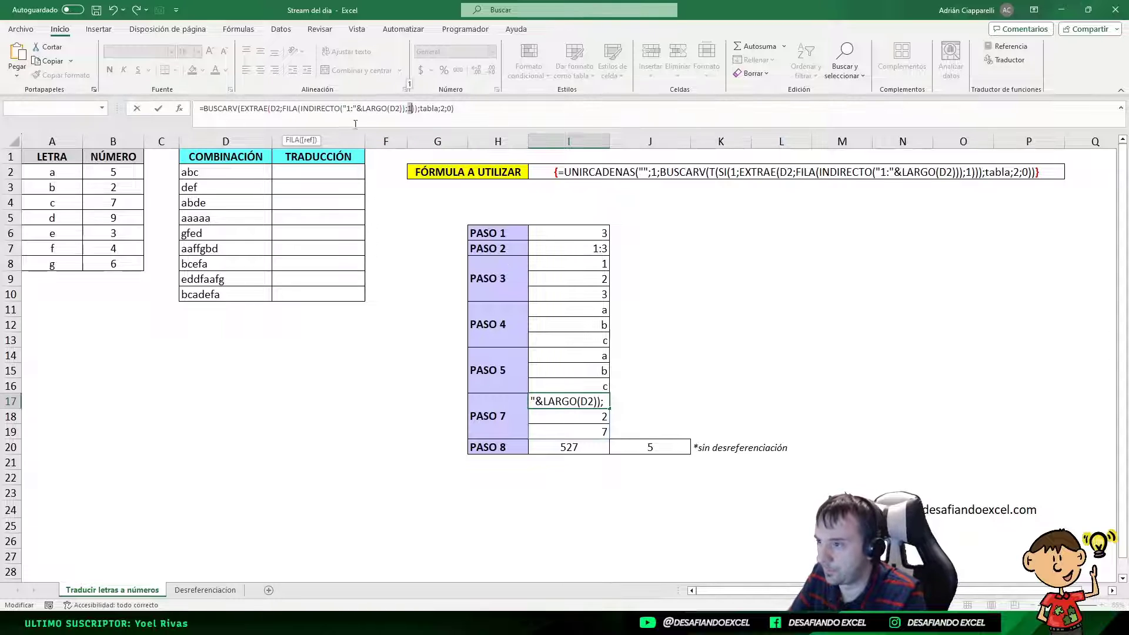
{"action": "left_click", "coordinate": [407, 108]}
{"action": "type", "text": ")"}
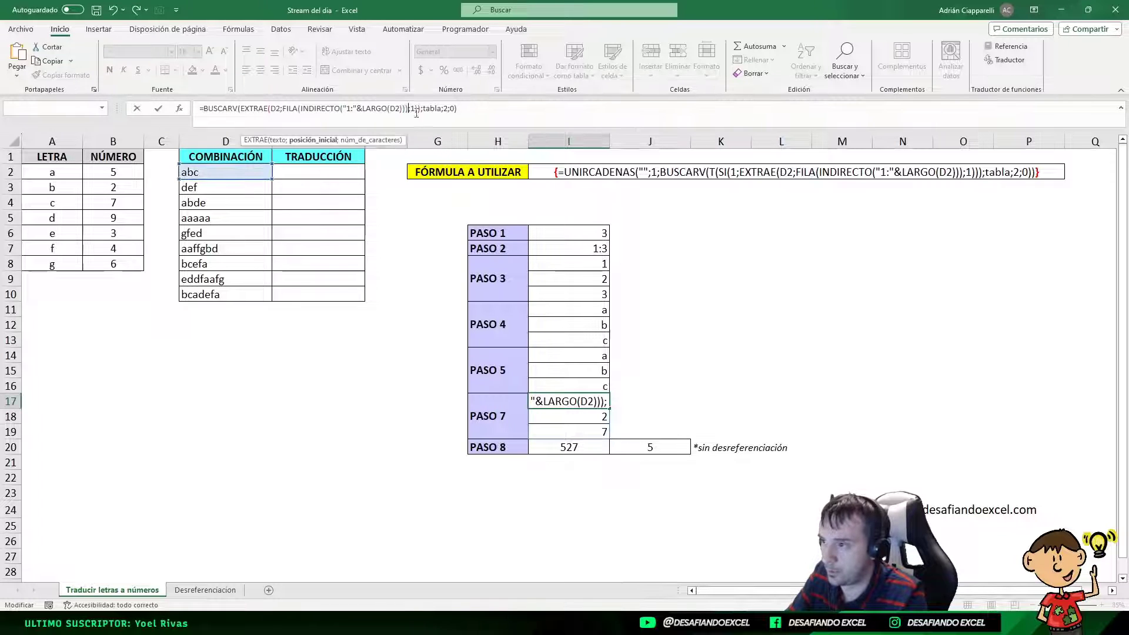
{"action": "left_click", "coordinate": [421, 108]}
{"action": "key", "text": "BackSpace"}
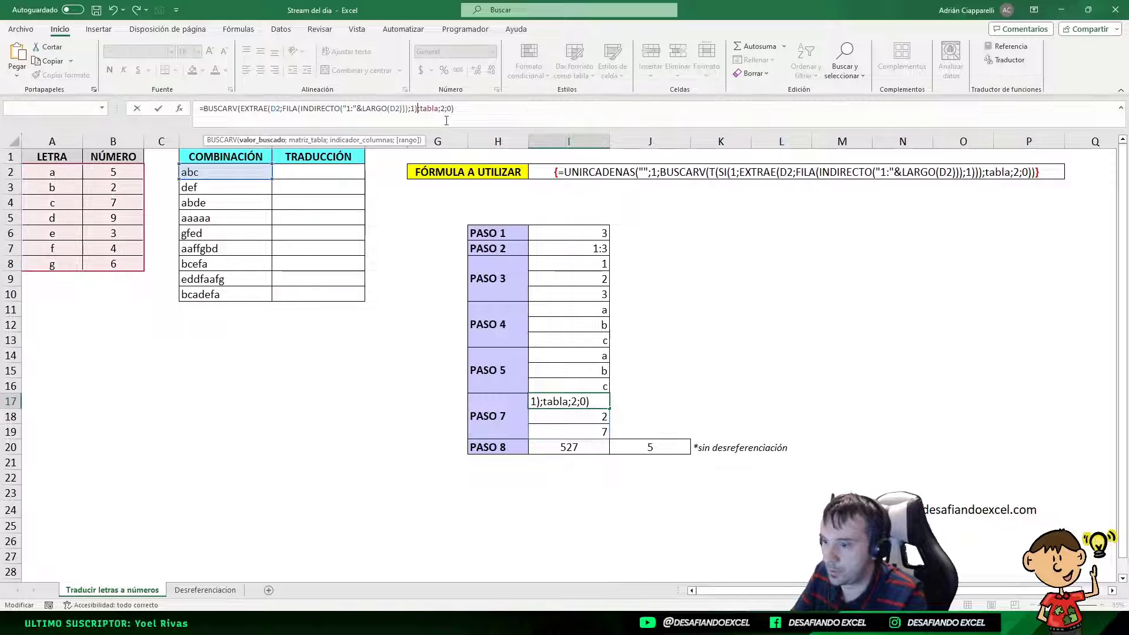
{"action": "key", "text": "ctrl+shift+Return"}
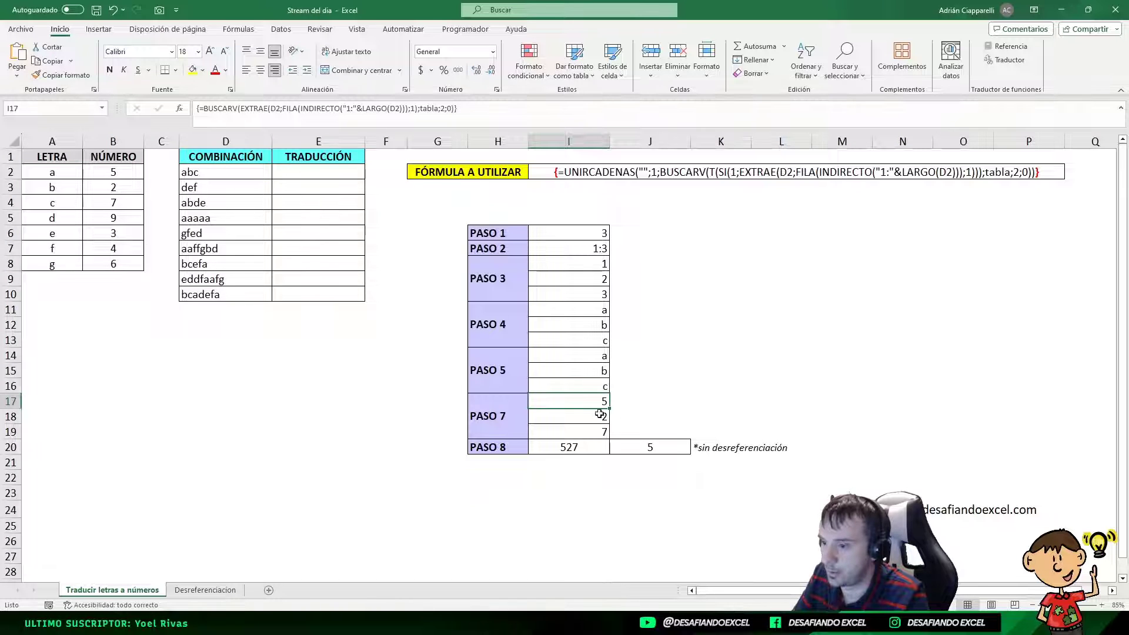
Try to re-enter I17 as a normal formula, then undo its change to restore the version with T and SI.
{"action": "key", "text": "F2"}
{"action": "key", "text": "Return"}
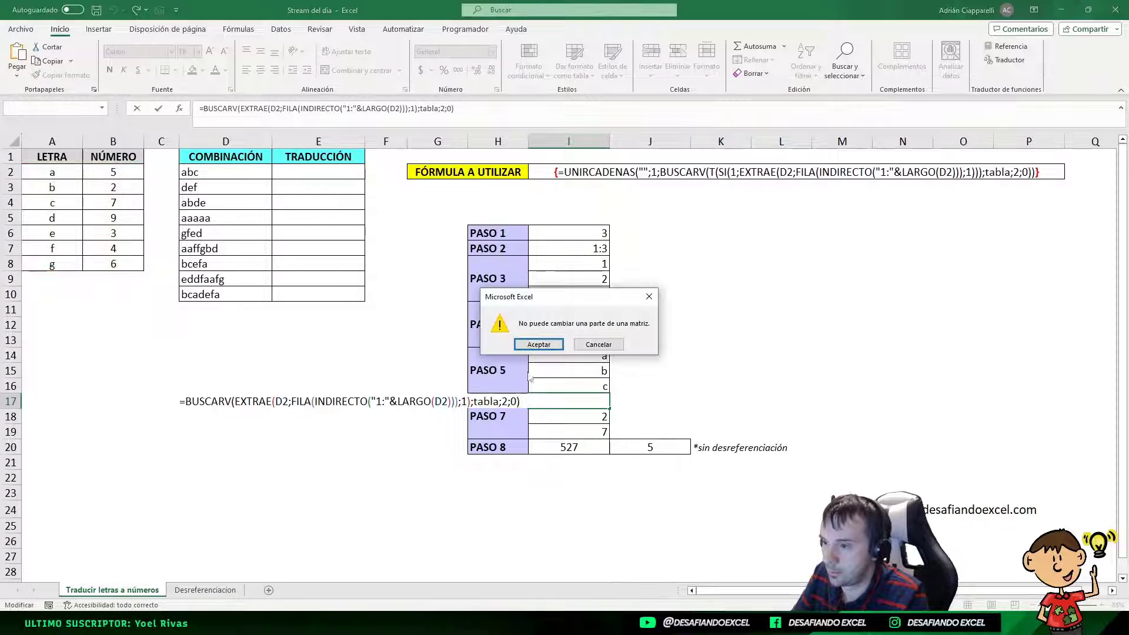
{"action": "left_click", "coordinate": [537, 345]}
{"action": "key", "text": "Escape"}
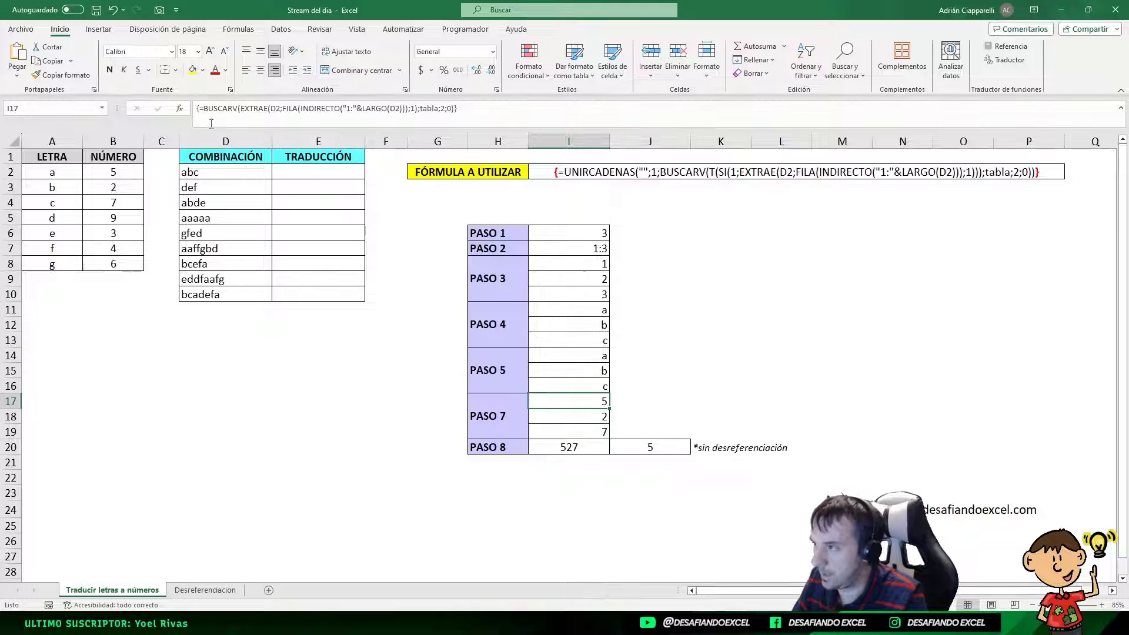
{"action": "key", "text": "ctrl+z"}
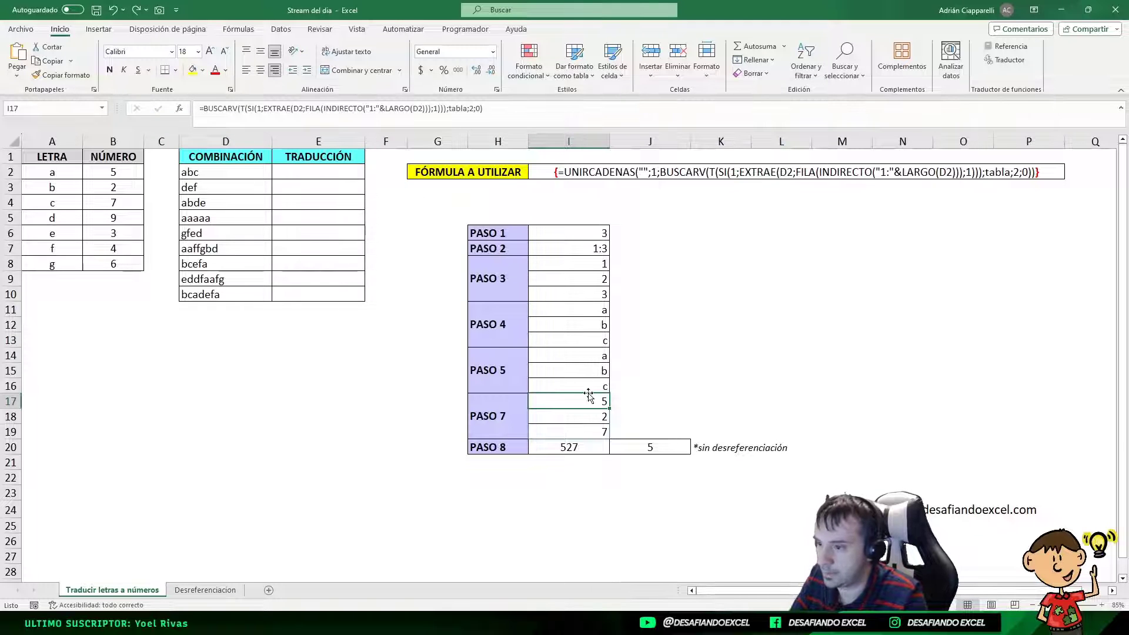
Compare the PASO 5 and PASO 7 formulas with the PASO 8 formulas in I20 and J20, with and without dereferencing.
{"action": "left_click", "coordinate": [574, 358]}
{"action": "left_click", "coordinate": [582, 405]}
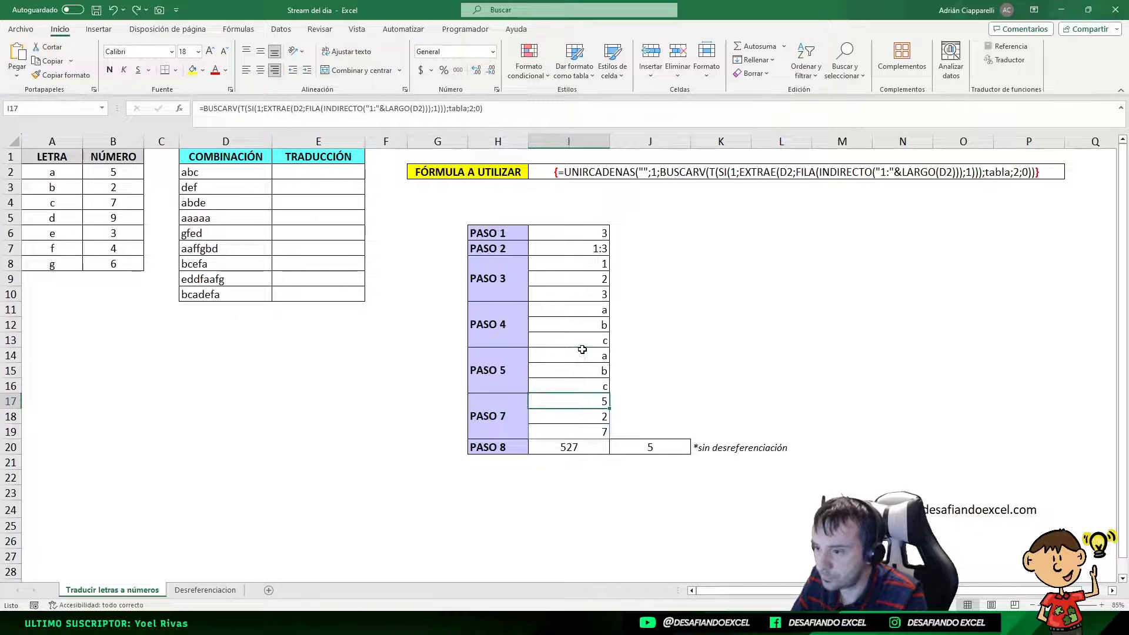
{"action": "left_click", "coordinate": [582, 349]}
{"action": "left_click", "coordinate": [660, 448]}
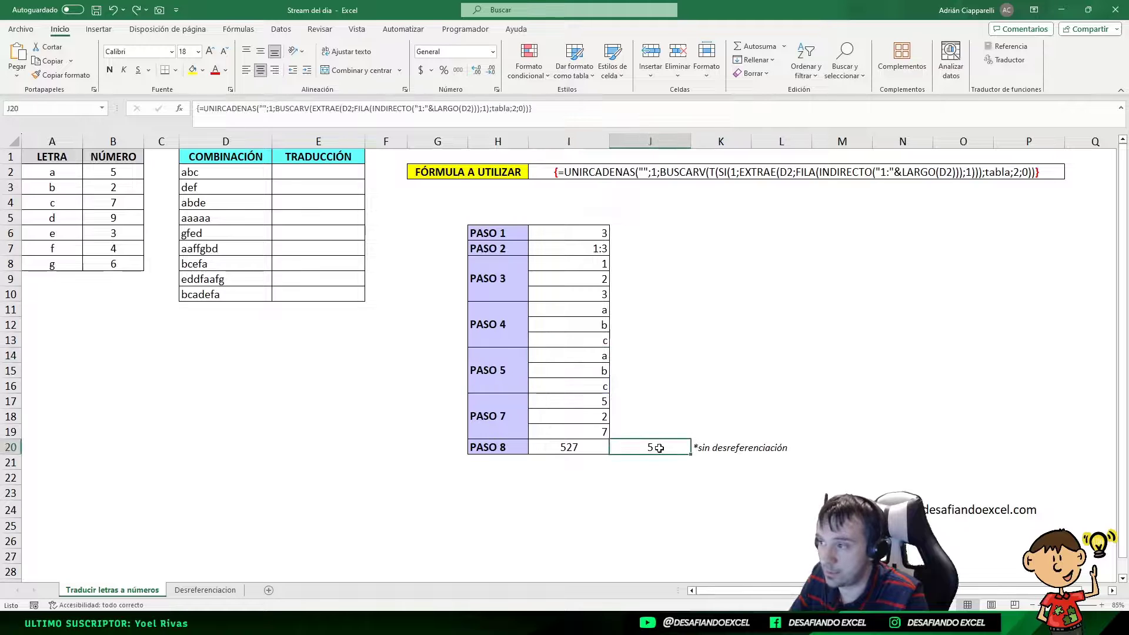
{"action": "left_click", "coordinate": [573, 452]}
{"action": "left_click", "coordinate": [673, 453]}
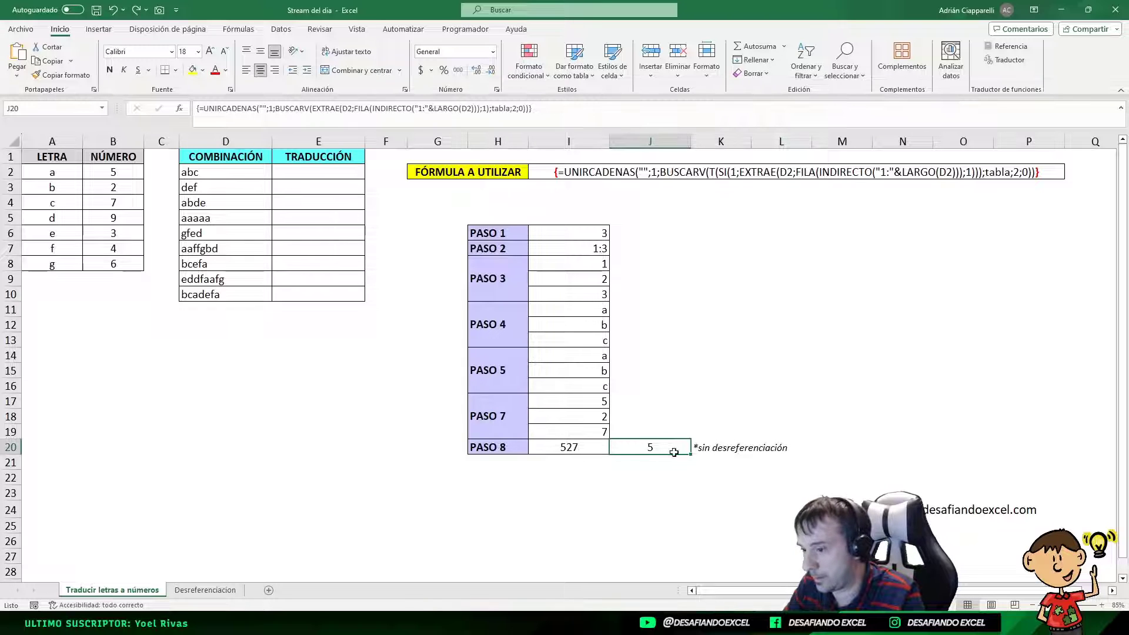
{"action": "left_click", "coordinate": [598, 403]}
{"action": "left_click", "coordinate": [636, 445]}
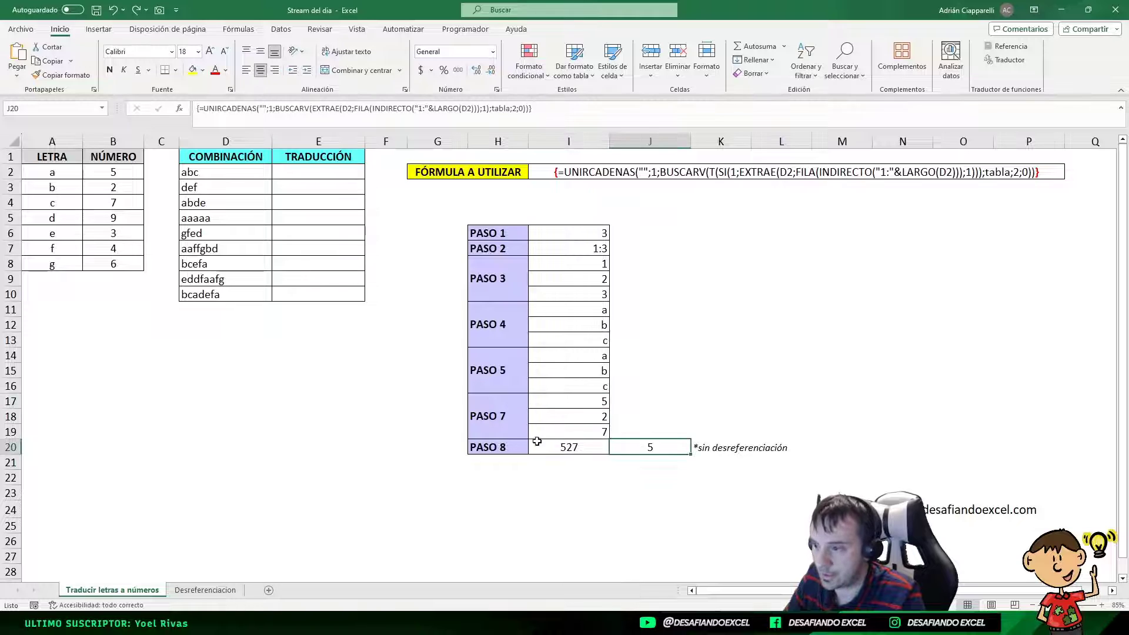
Review the BUSCARV formula and values of PASO 7 in I17:I19 against the joined PASO 8 result in I20.
{"action": "left_click", "coordinate": [566, 456]}
{"action": "left_click", "coordinate": [581, 446]}
{"action": "left_click", "coordinate": [599, 401]}
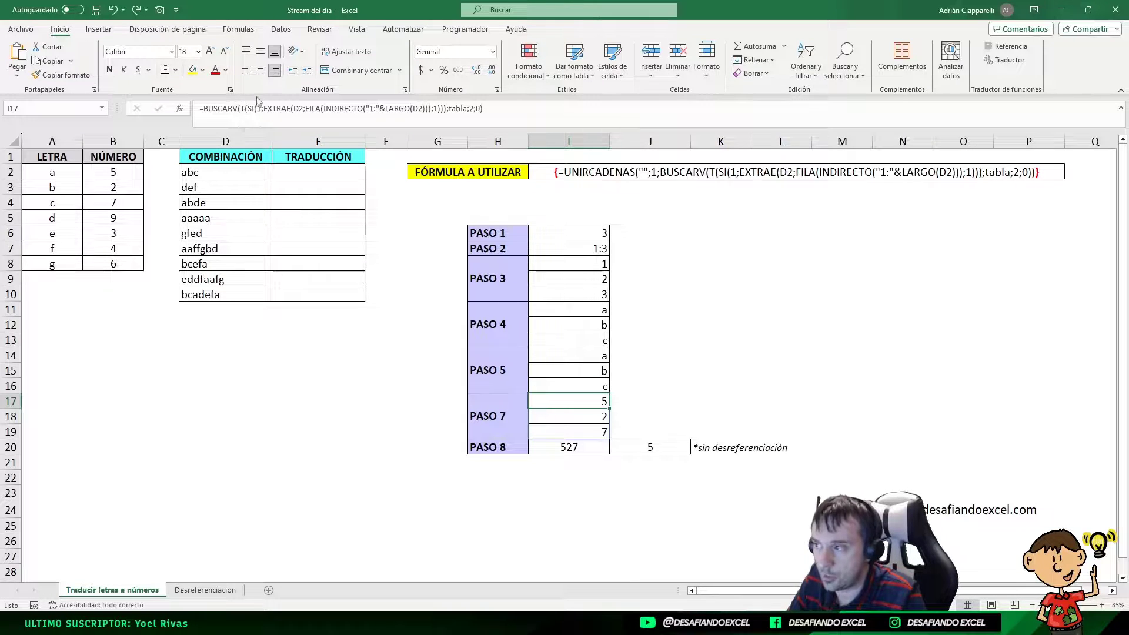
{"action": "left_click_drag", "start_coordinate": [576, 405], "coordinate": [577, 431]}
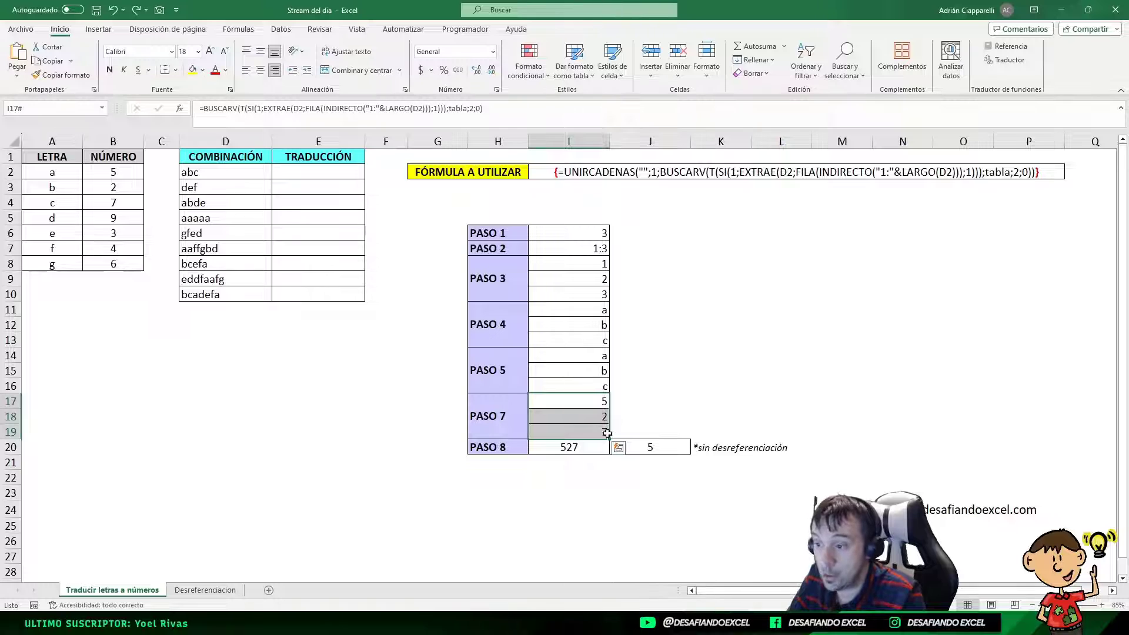
{"action": "left_click", "coordinate": [560, 448]}
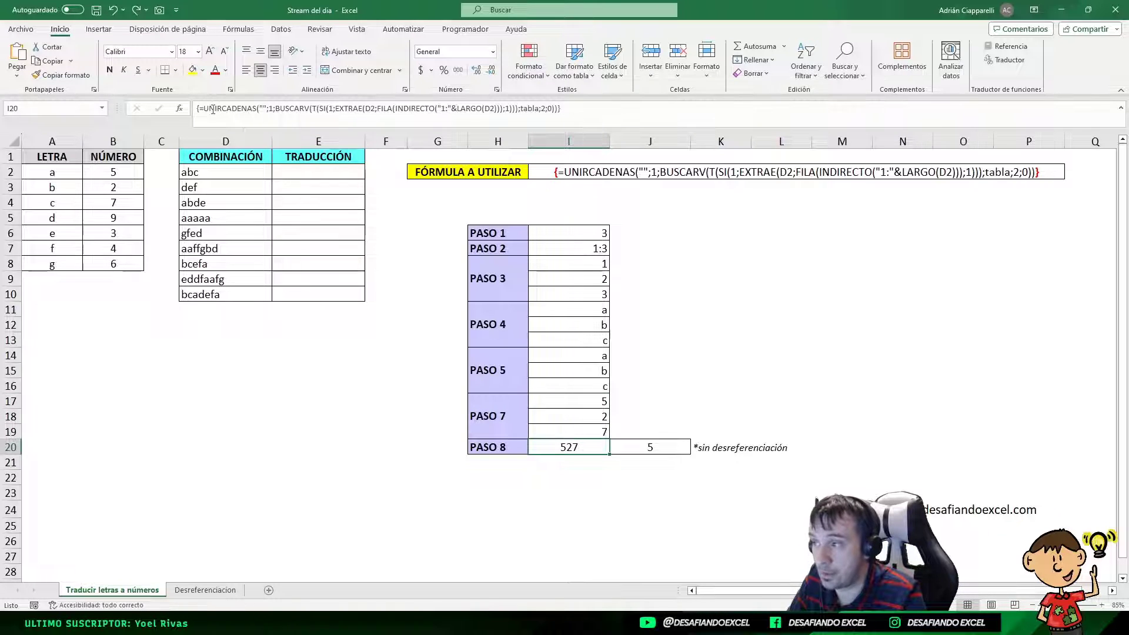
Examine the delimiter, ignore-empty and BUSCARV text arguments of UNIRCADENAS in I20, keeping it as an array formula.
{"action": "left_click", "coordinate": [268, 107]}
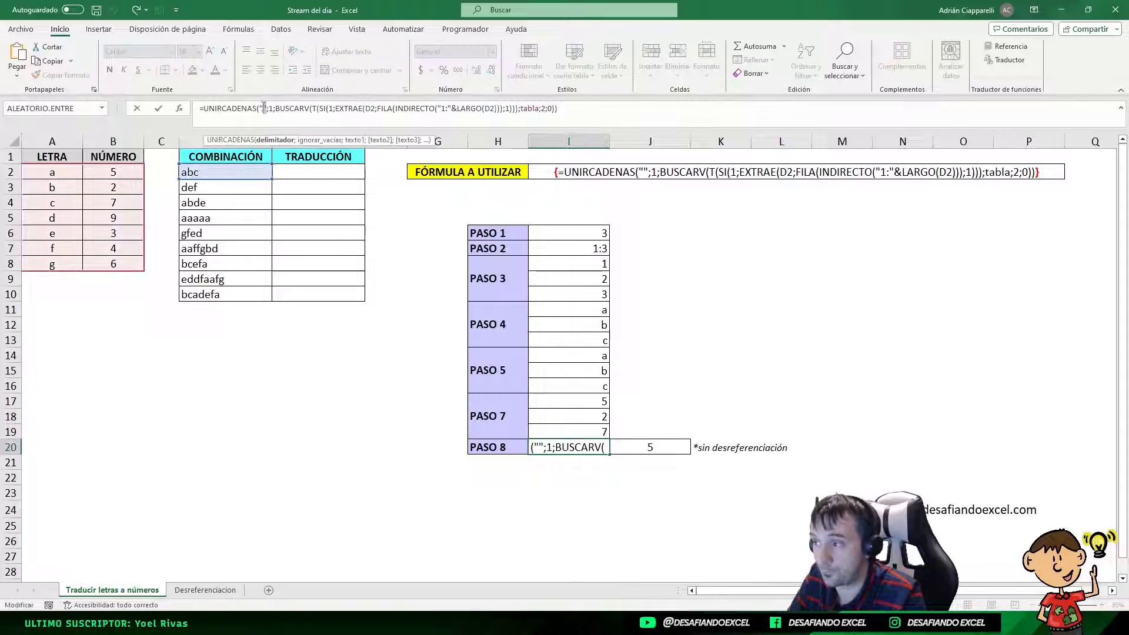
{"action": "left_click", "coordinate": [264, 108]}
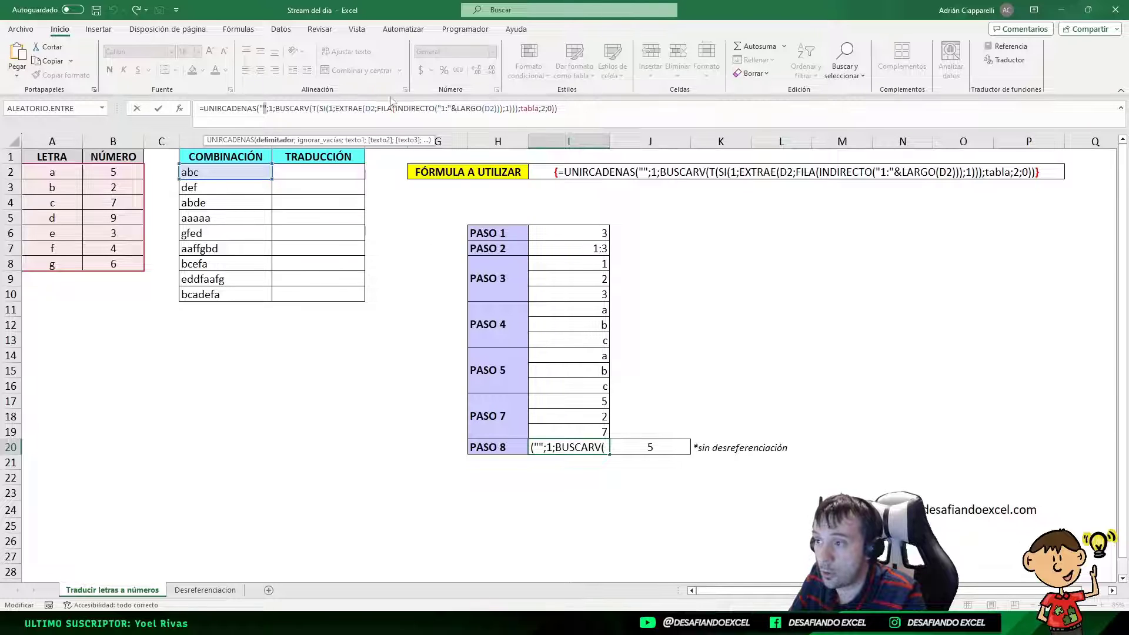
{"action": "left_click", "coordinate": [269, 108]}
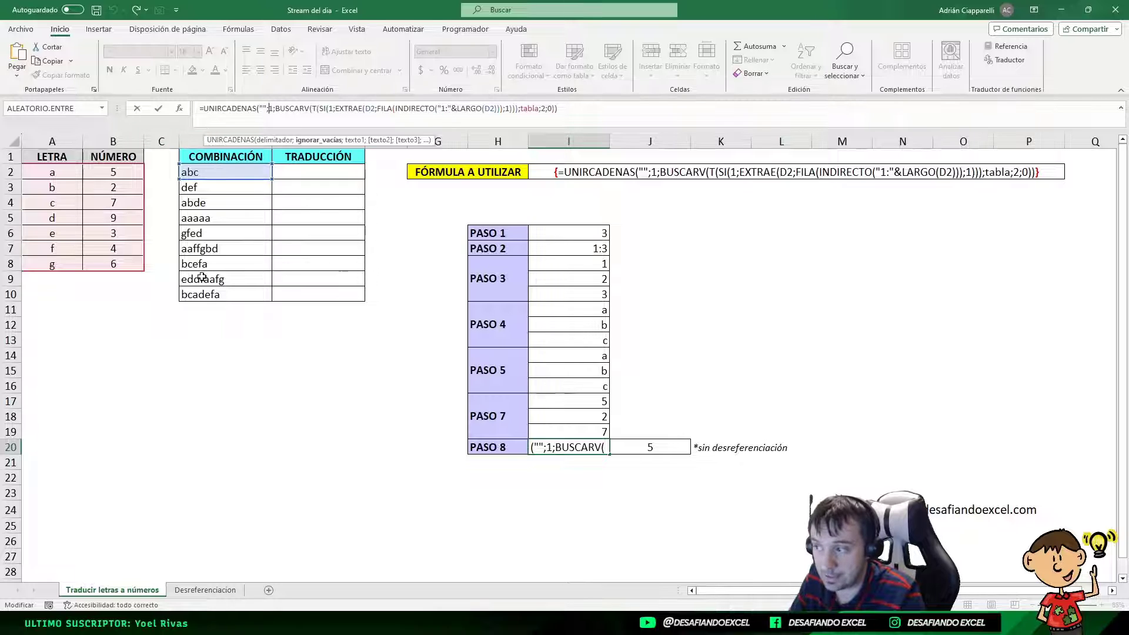
{"action": "left_click", "coordinate": [286, 105]}
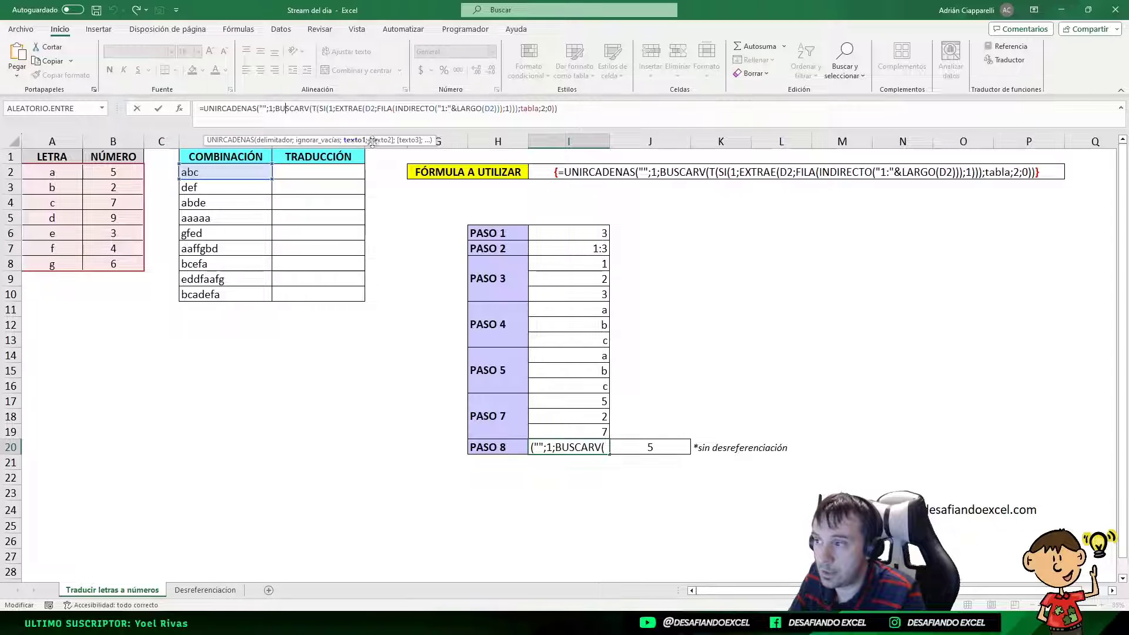
{"action": "left_click_drag", "start_coordinate": [276, 106], "coordinate": [559, 108]}
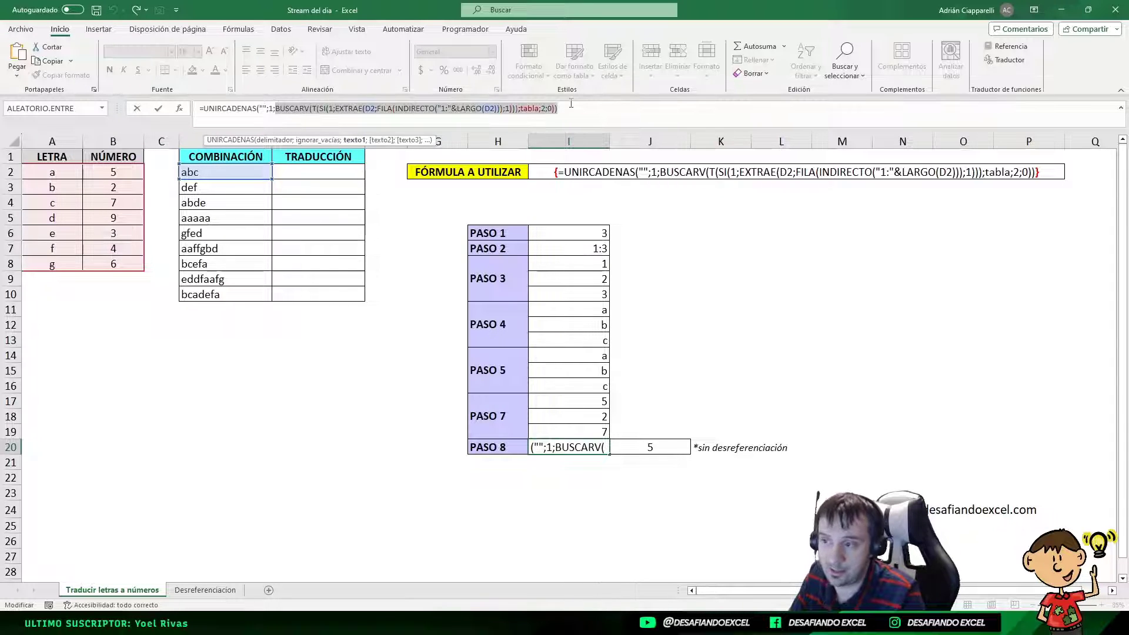
{"action": "key", "text": "ctrl+shift+Return"}
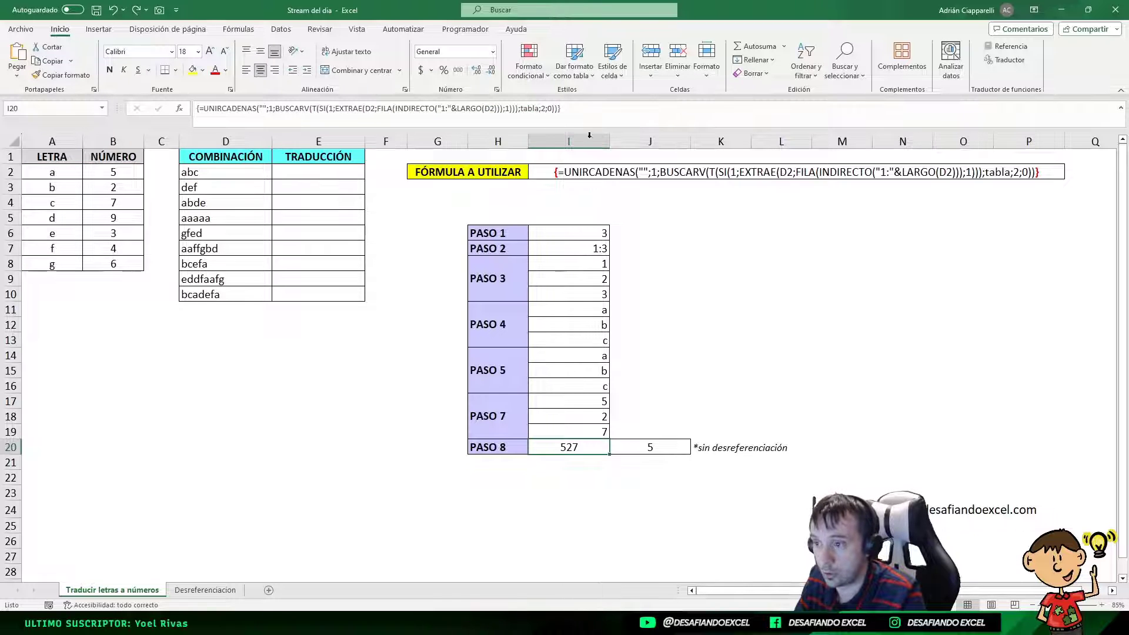
Copy the I20 formula text into E2 as an array formula, =UNIRCADENAS("";1;BUSCARV(T(SI(1;EXTRAE(D2;FILA(INDIRECTO("1:"&LARGO(D2)));1)));tabla;2;0)), and fill it down to E10.
{"action": "double_click", "coordinate": [577, 445]}
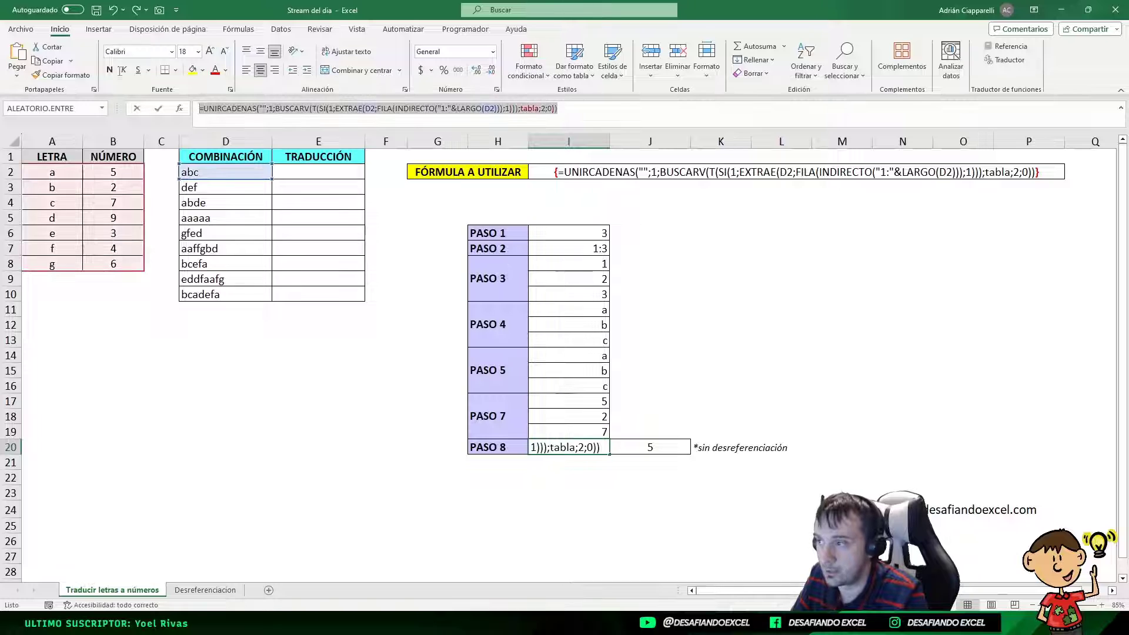
{"action": "key", "text": "Escape"}
{"action": "left_click", "coordinate": [320, 180]}
{"action": "key", "text": "F2"}
{"action": "type", "text": "=UNIRCADENAS(\"\";1;BUSCARV(T(SI(1;EXTRAE(D2;FILA(INDIRECTO(\"1:\"&LARGO(D2)));1)));tabla;2;0))"}
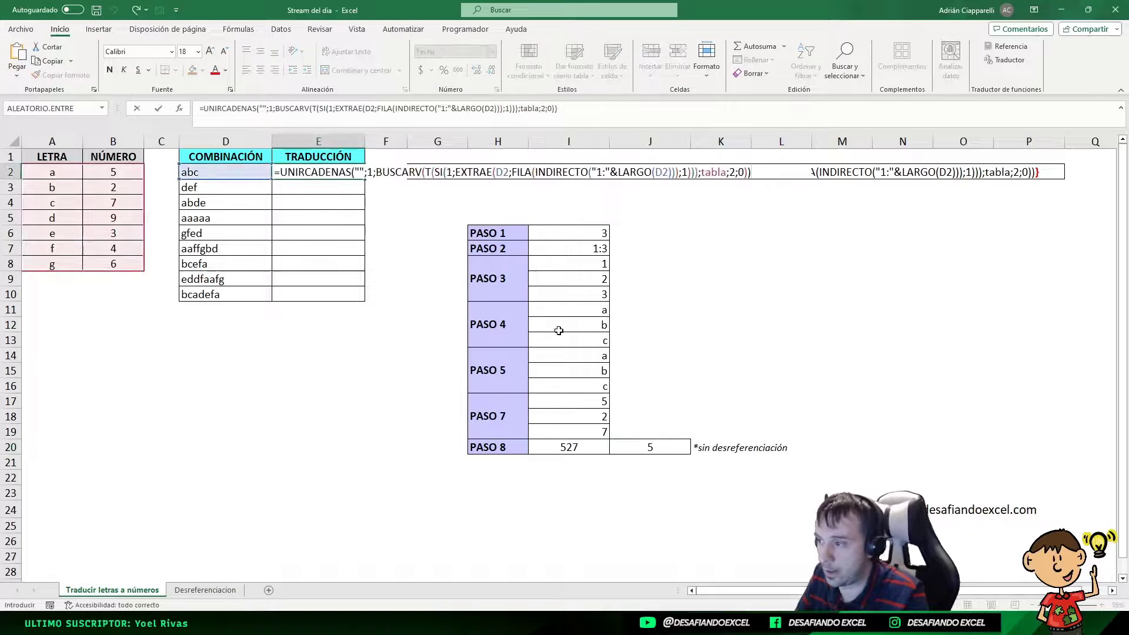
{"action": "key", "text": "ctrl+shift+Return"}
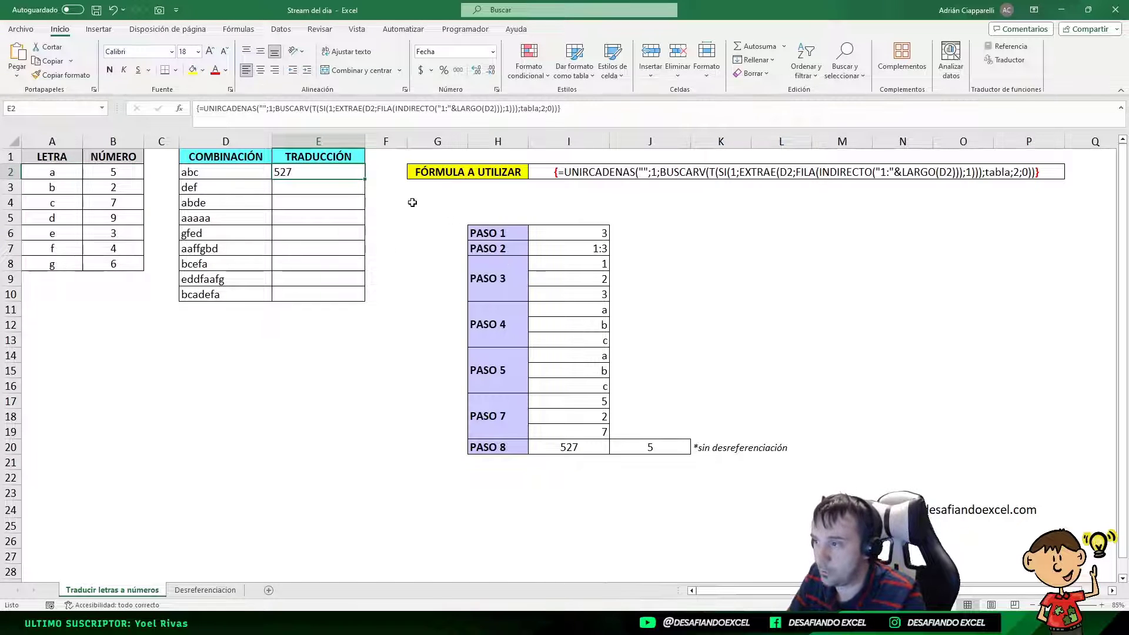
{"action": "left_click_drag", "start_coordinate": [364, 181], "coordinate": [373, 297]}
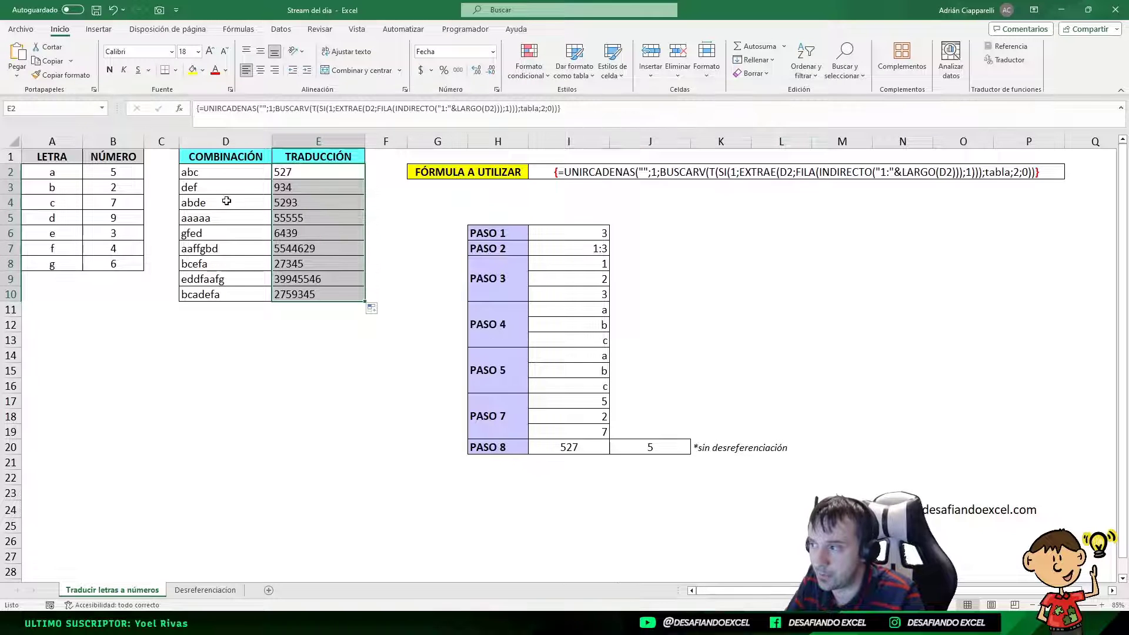
Check the translations of aaaaa, abc and def in the TRADUCCIÓN column against the LETRA and NÚMERO lookup table.
{"action": "left_click", "coordinate": [246, 207]}
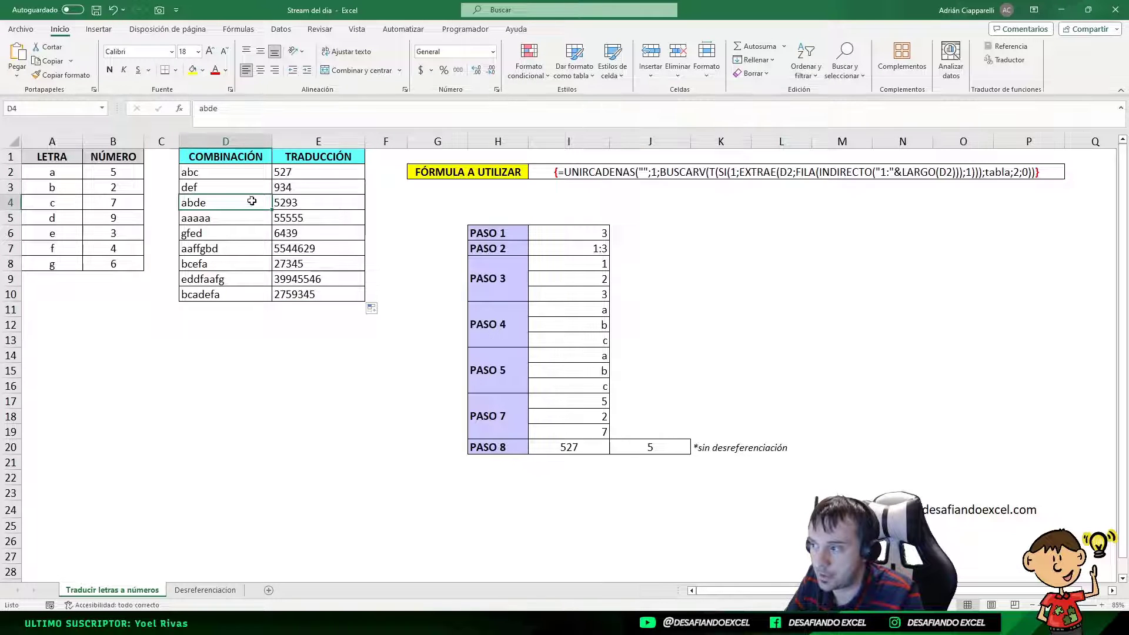
{"action": "left_click_drag", "start_coordinate": [299, 177], "coordinate": [298, 294]}
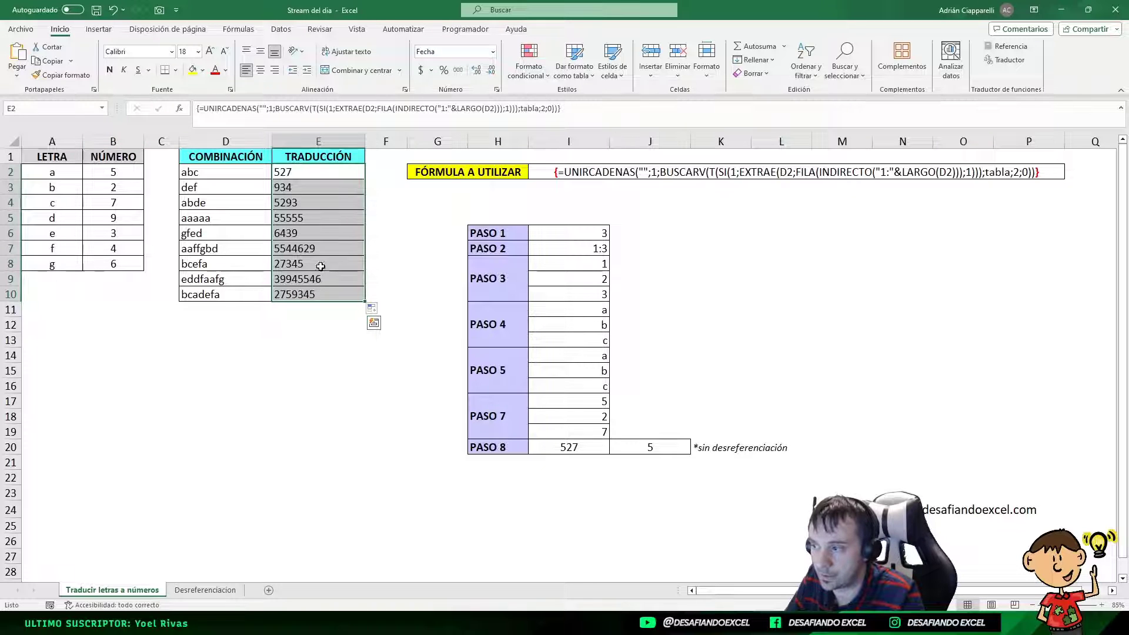
{"action": "left_click", "coordinate": [197, 219]}
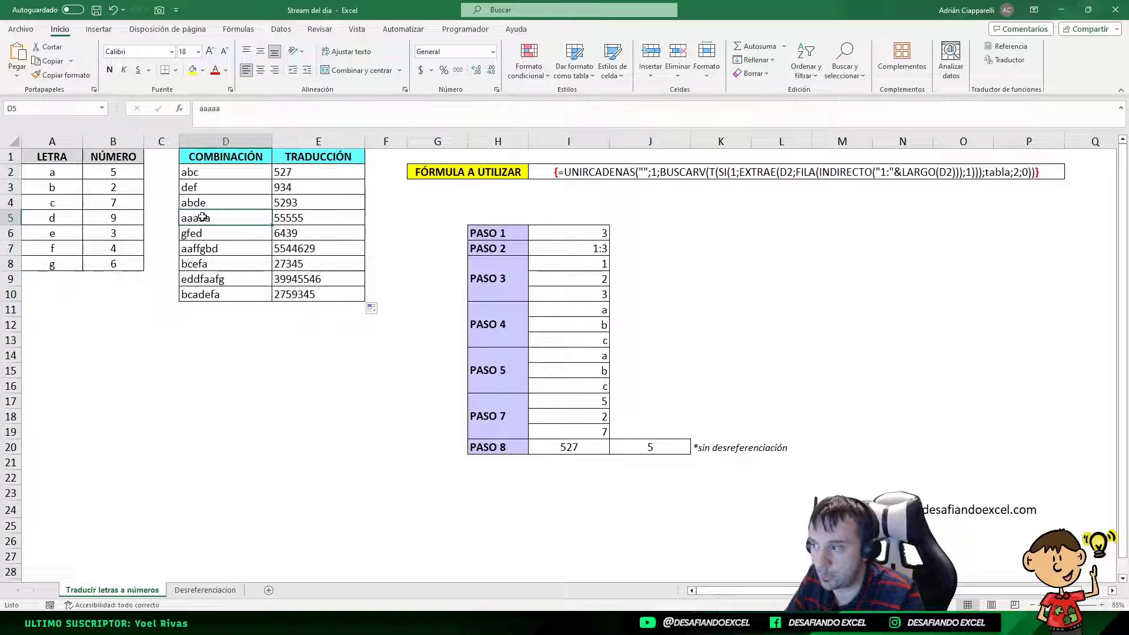
{"action": "left_click", "coordinate": [311, 221]}
{"action": "left_click", "coordinate": [102, 169]}
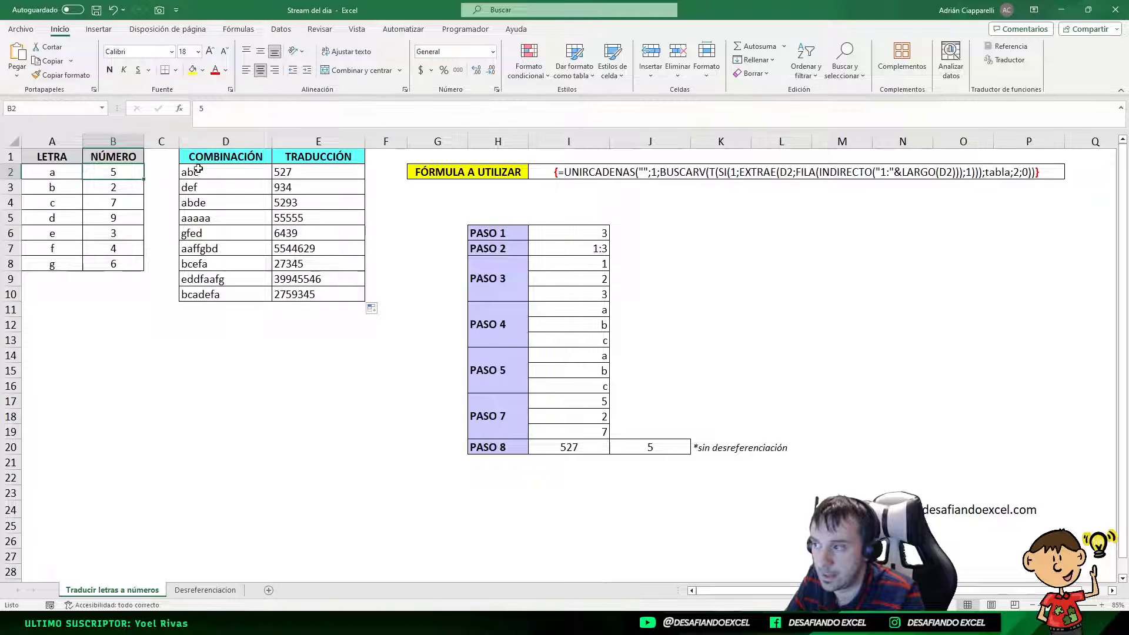
{"action": "left_click", "coordinate": [227, 172]}
{"action": "left_click", "coordinate": [111, 195]}
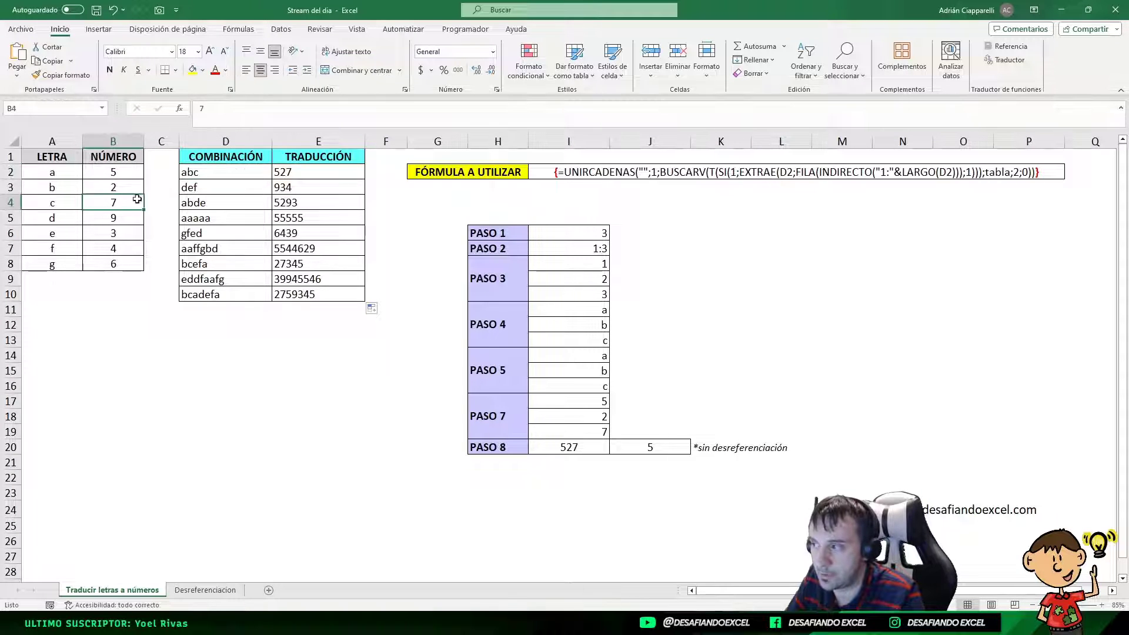
{"action": "left_click", "coordinate": [202, 189]}
{"action": "left_click_drag", "start_coordinate": [50, 220], "coordinate": [52, 249]}
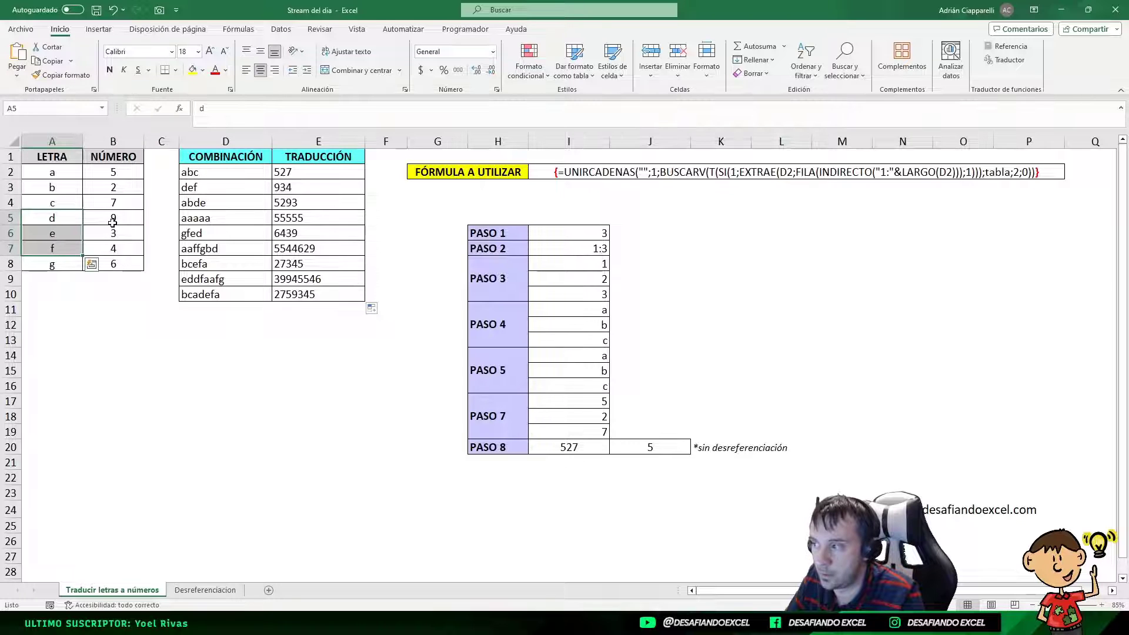
{"action": "left_click", "coordinate": [285, 192]}
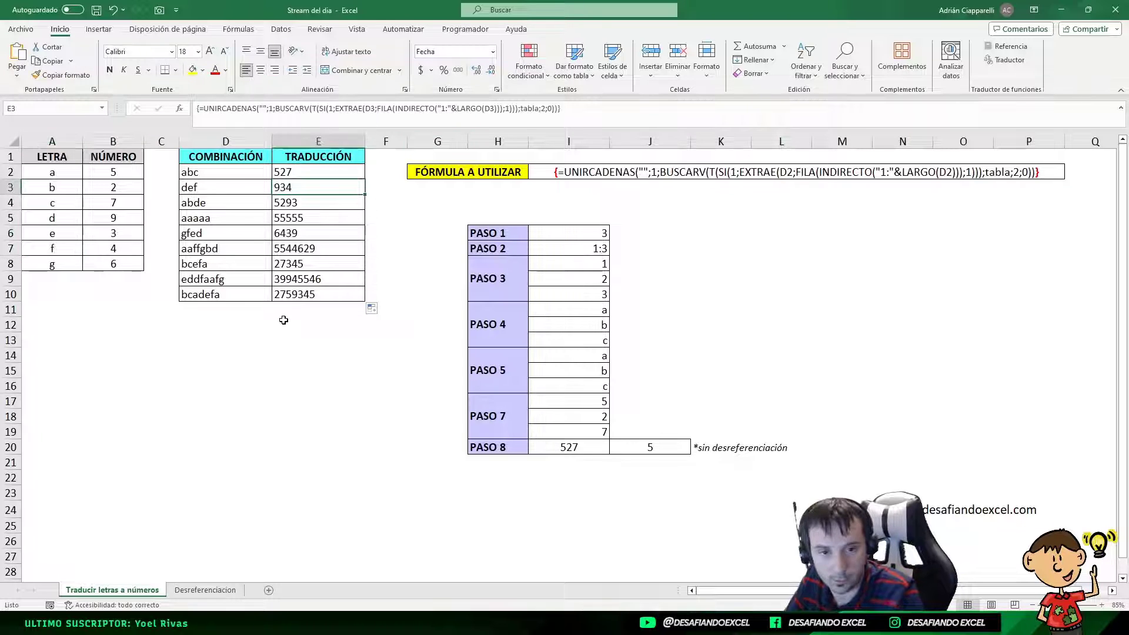
Compare the PASO 8 array formula with T and SI in I20 to the one without dereferencing in J20.
{"action": "left_click", "coordinate": [668, 445]}
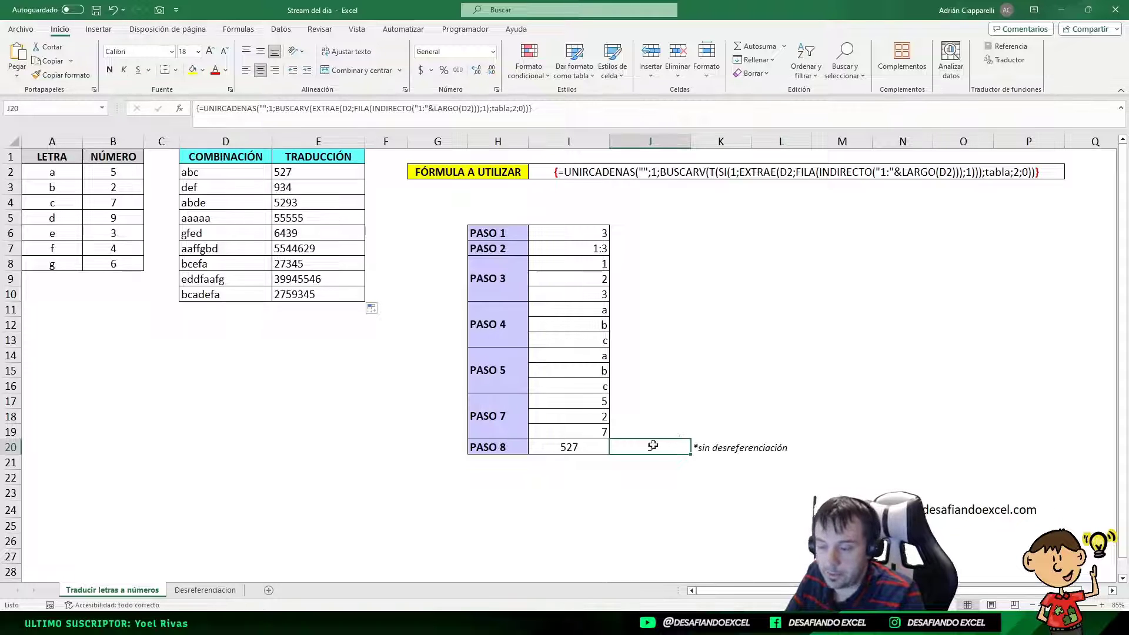
{"action": "left_click", "coordinate": [589, 446]}
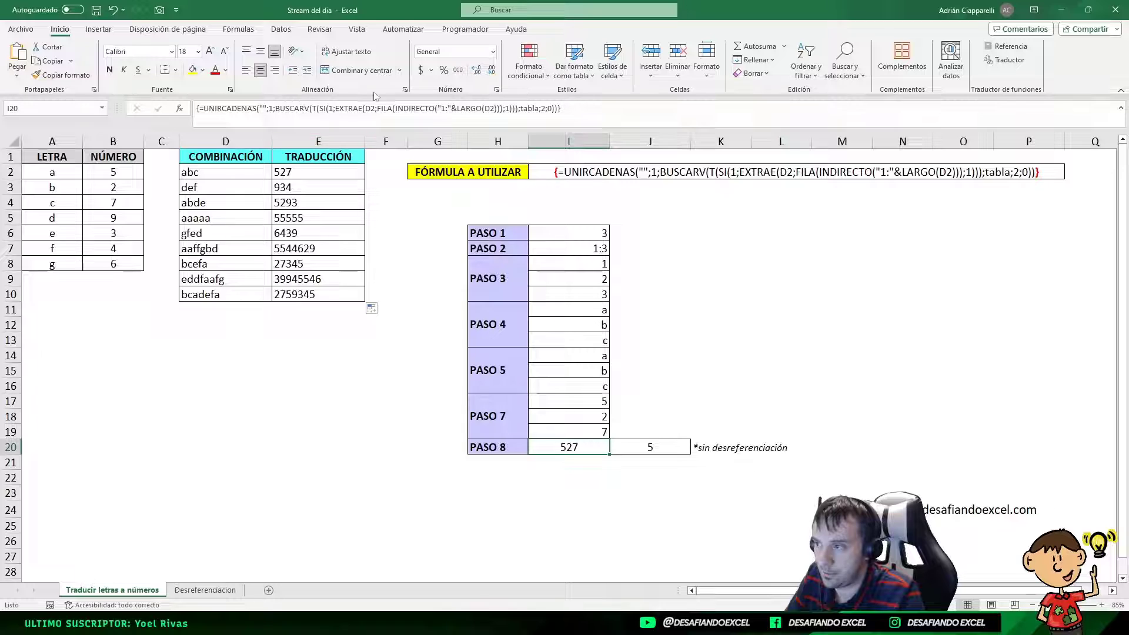
{"action": "left_click", "coordinate": [654, 448]}
{"action": "left_click", "coordinate": [600, 446]}
{"action": "left_click", "coordinate": [632, 449]}
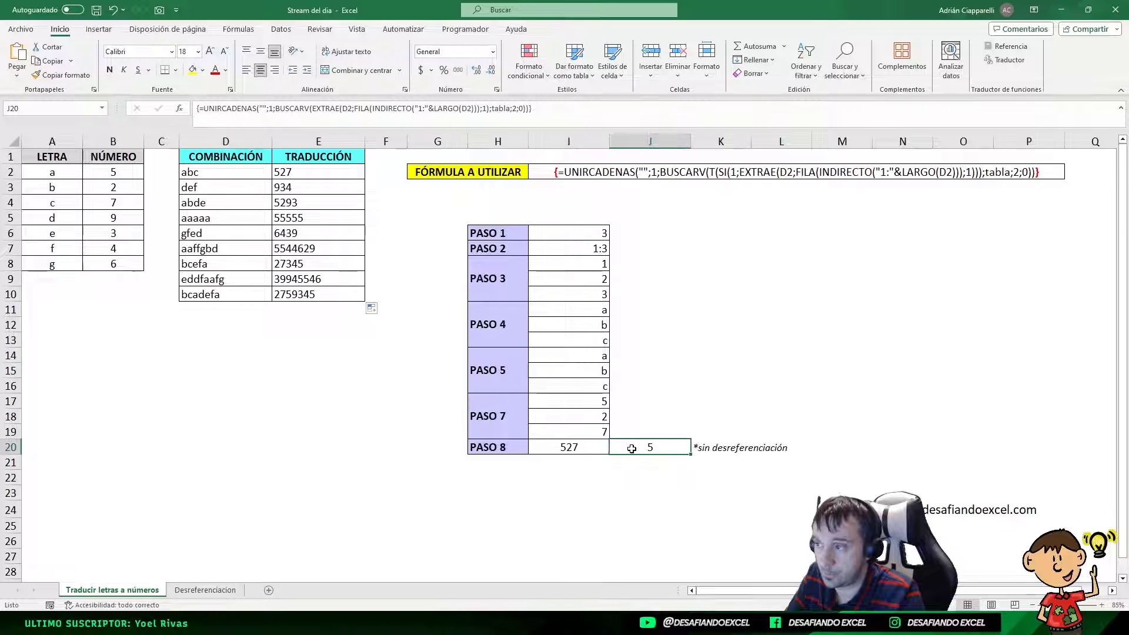
{"action": "left_click", "coordinate": [581, 453]}
{"action": "left_click", "coordinate": [627, 449]}
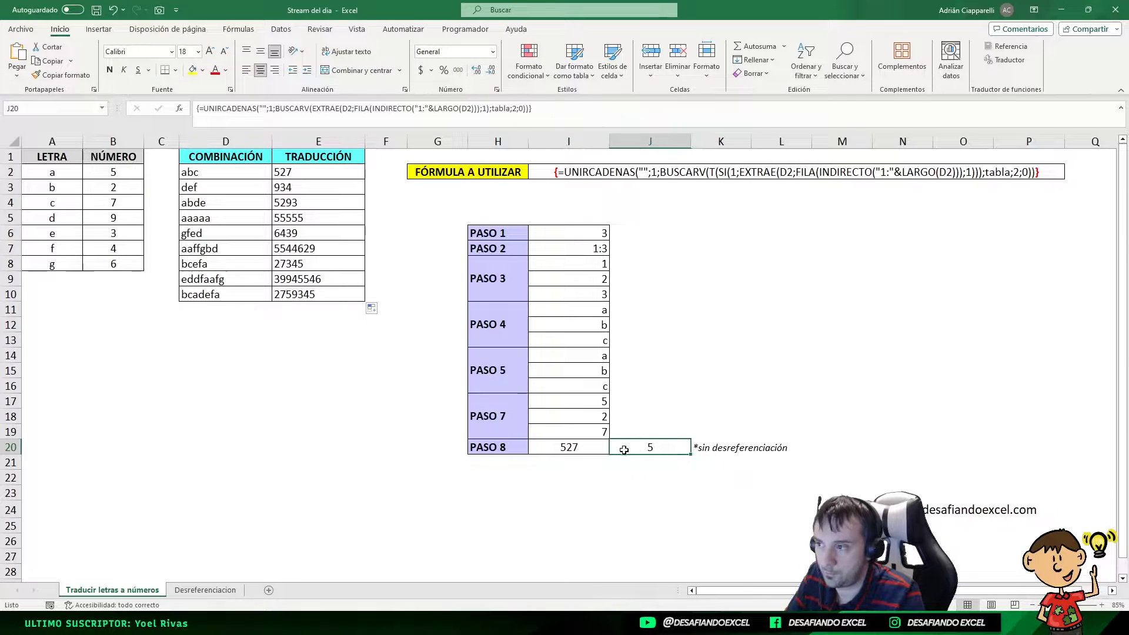
{"action": "left_click", "coordinate": [587, 453]}
{"action": "double_click", "coordinate": [650, 447]}
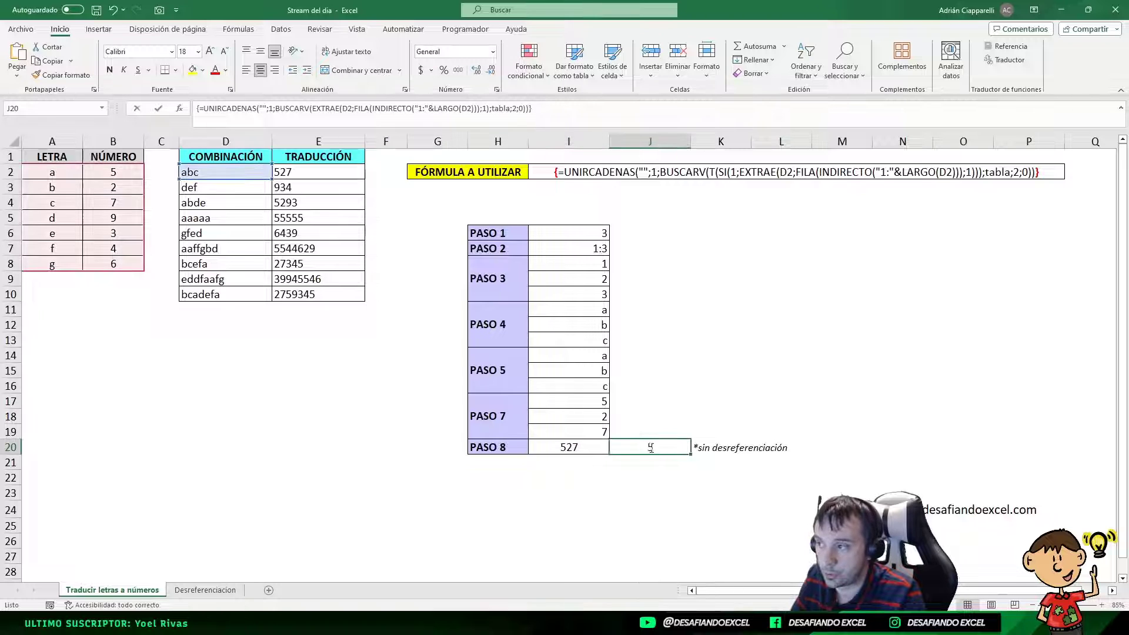
{"action": "key", "text": "ctrl+shift+Return"}
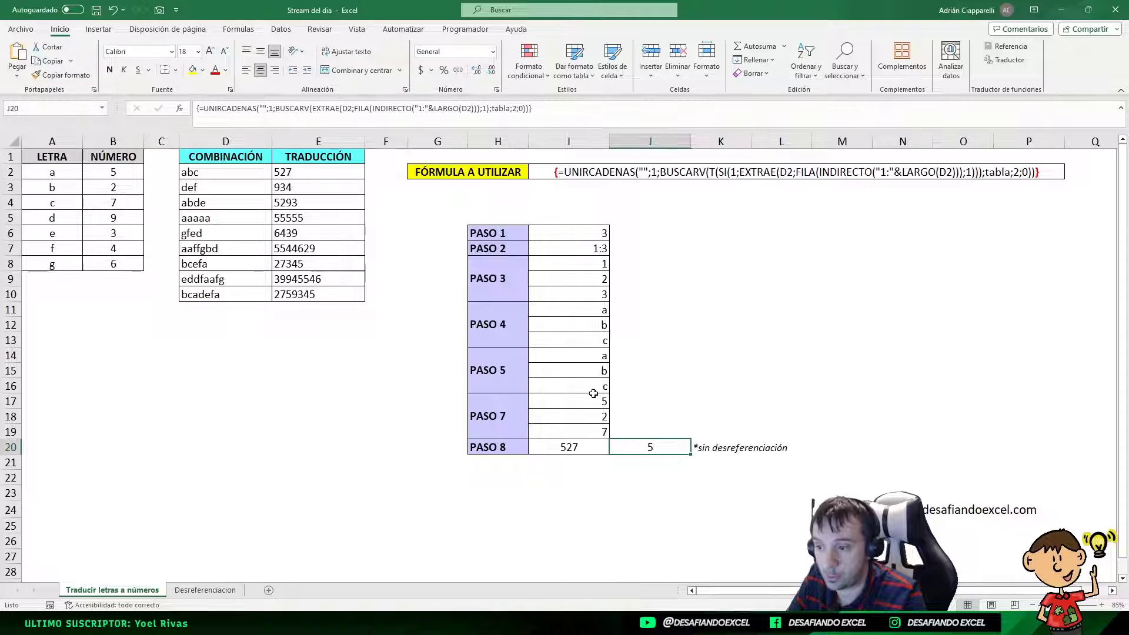
Review the combinations abc and gfed with the translation in E2, and recheck both PASO 8 formulas in J20 and I20.
{"action": "left_click", "coordinate": [233, 166]}
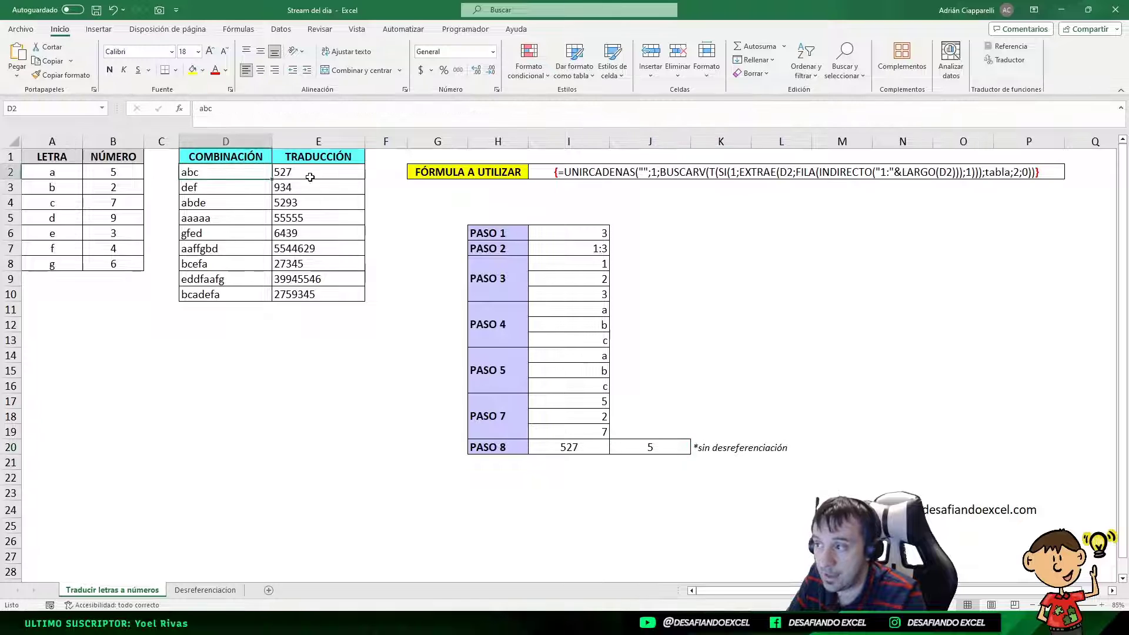
{"action": "left_click", "coordinate": [303, 170]}
{"action": "left_click", "coordinate": [187, 232]}
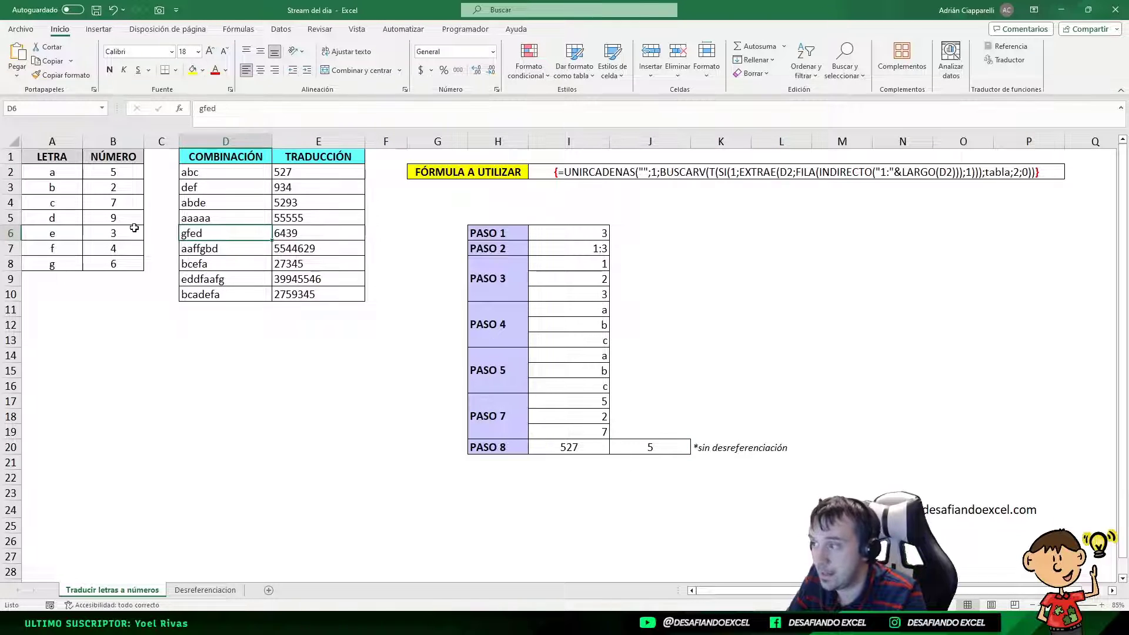
{"action": "left_click", "coordinate": [663, 446]}
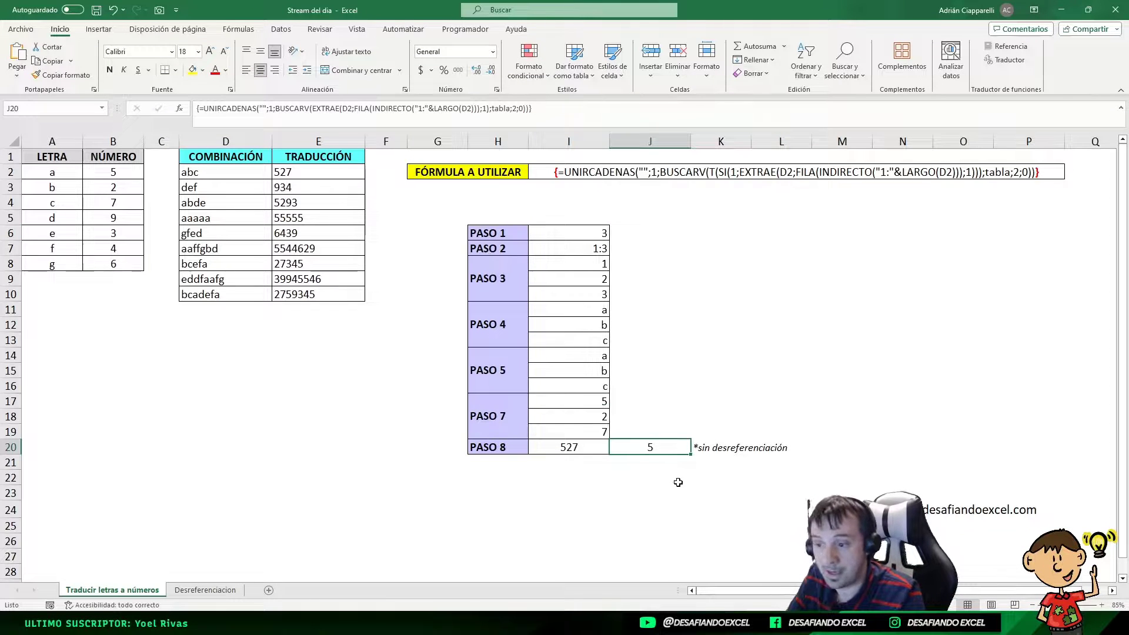
{"action": "left_click", "coordinate": [570, 446]}
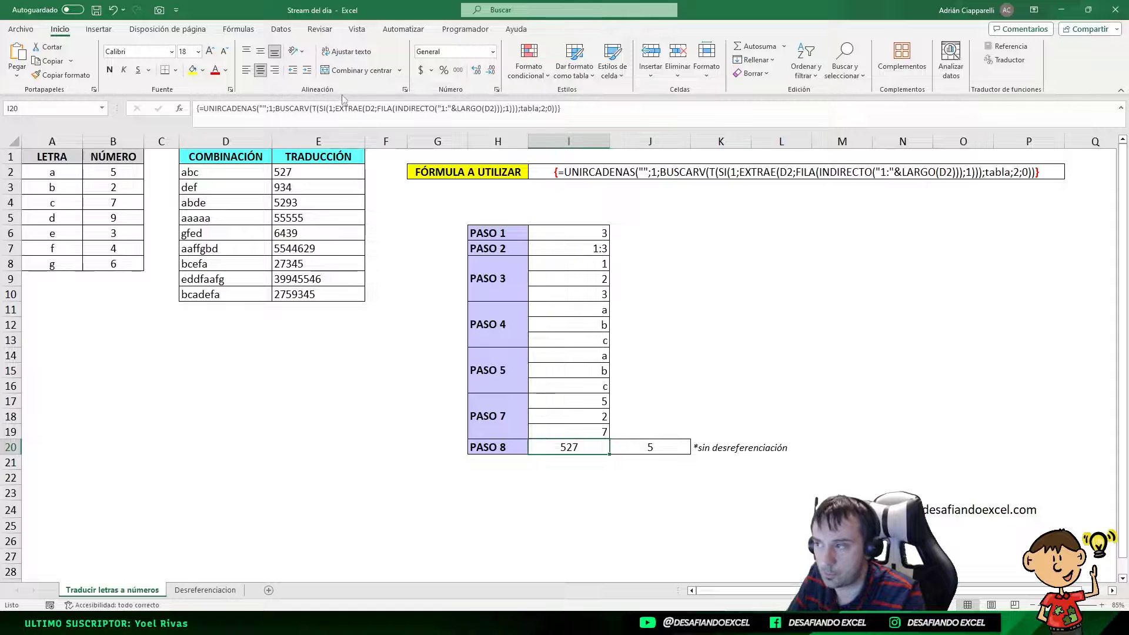
{"action": "left_click", "coordinate": [663, 442]}
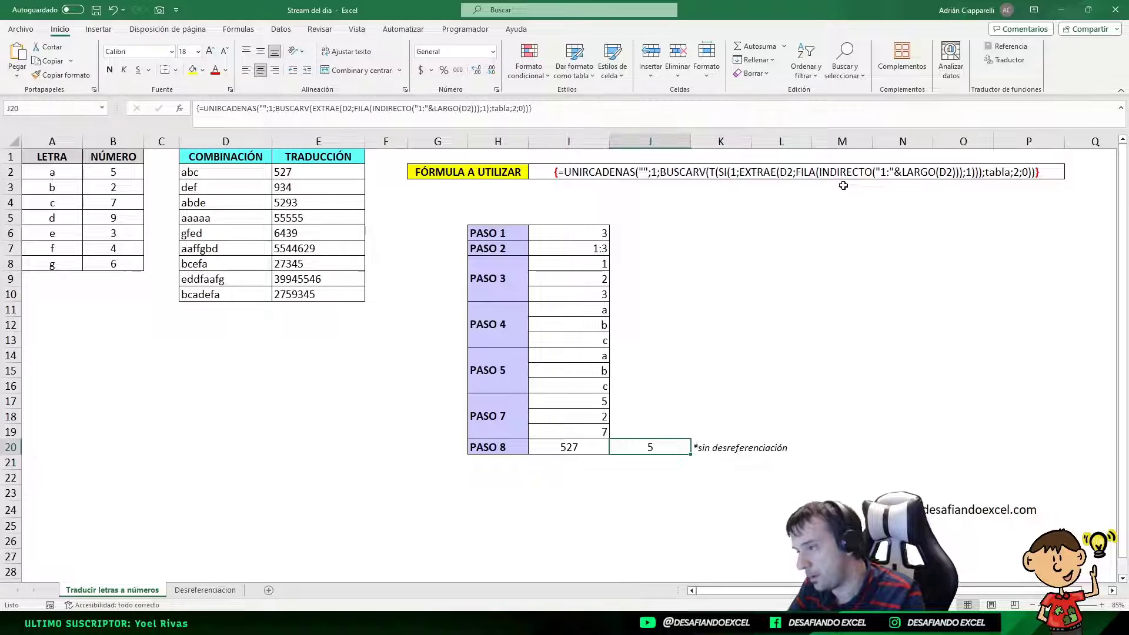
Review the PASO 1, PASO 2 and PASO 3 formulas in I6, I7 and I8, plus the complete array formula in E2.
{"action": "left_click", "coordinate": [565, 232]}
{"action": "left_click", "coordinate": [566, 247]}
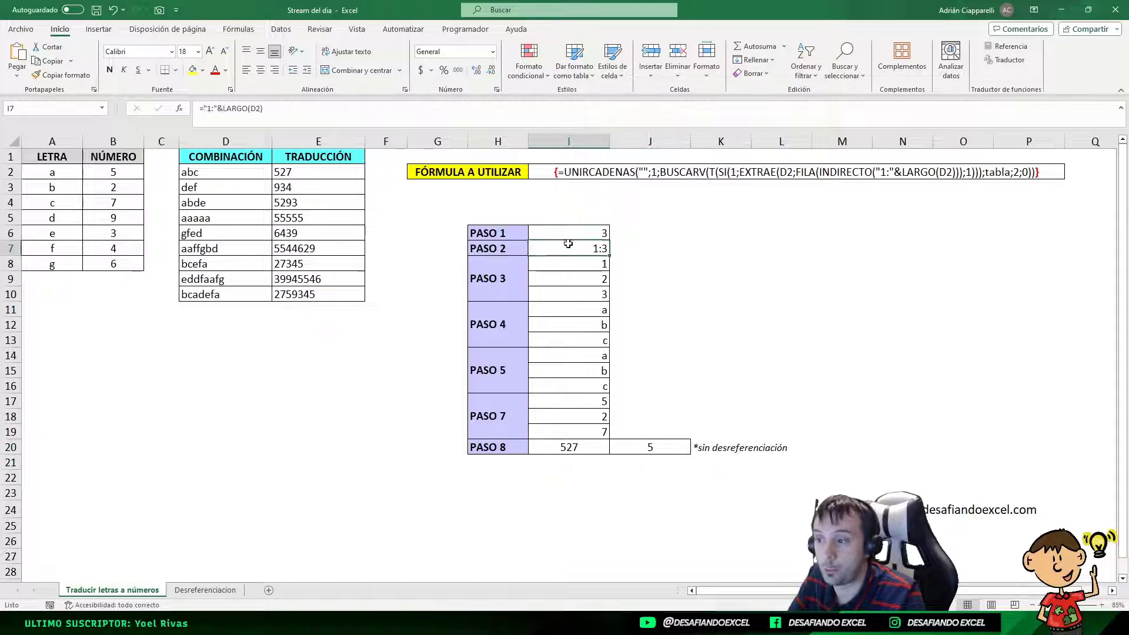
{"action": "left_click", "coordinate": [573, 263]}
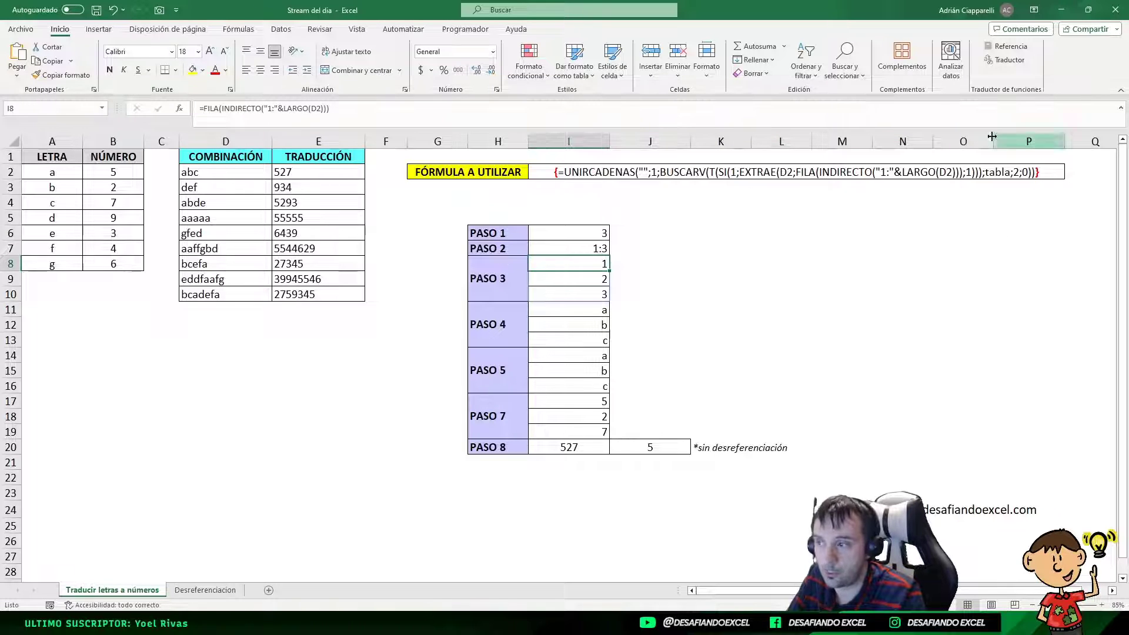
{"action": "left_click", "coordinate": [302, 173]}
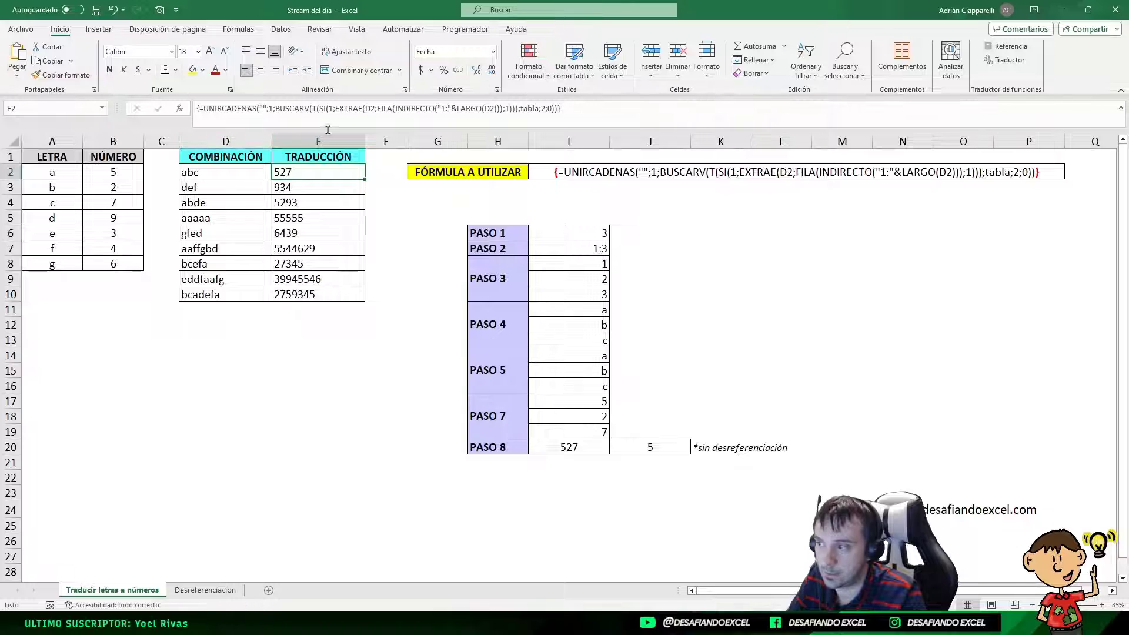